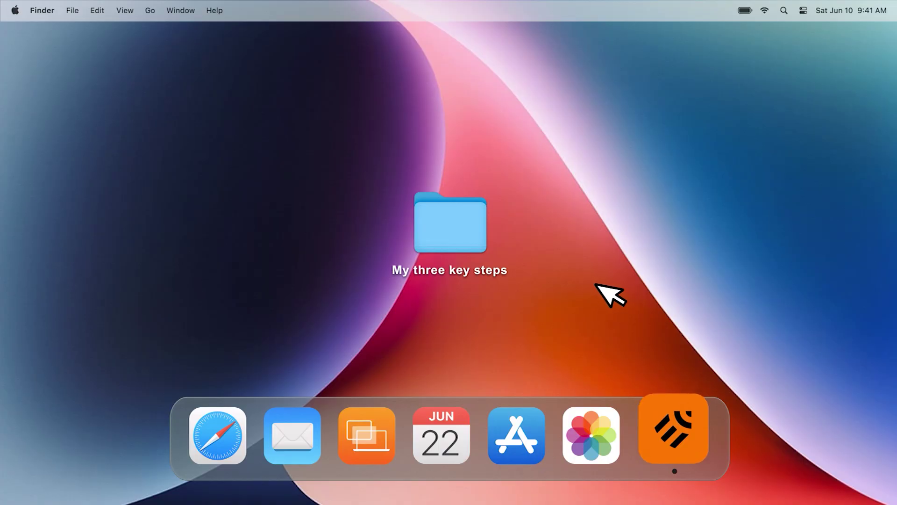
pyautogui.click(458, 240)
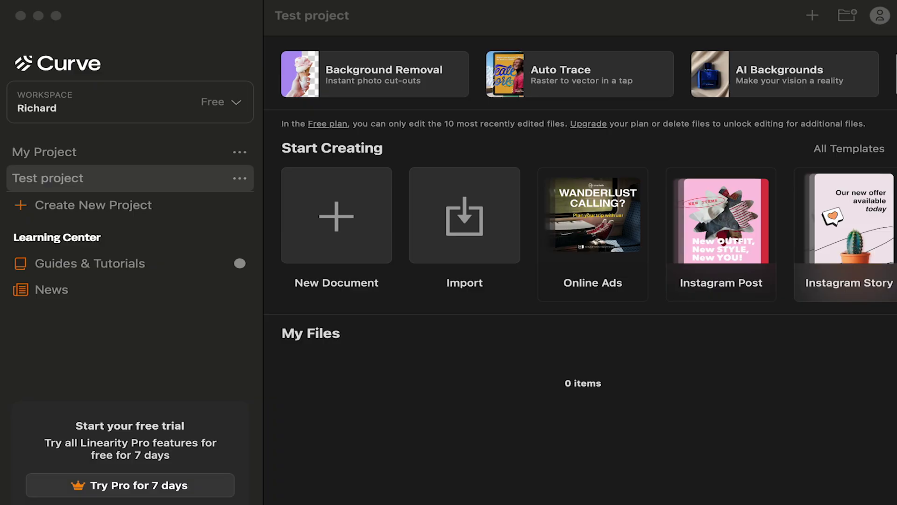
pyautogui.moveTo(719, 167)
pyautogui.click(886, 73)
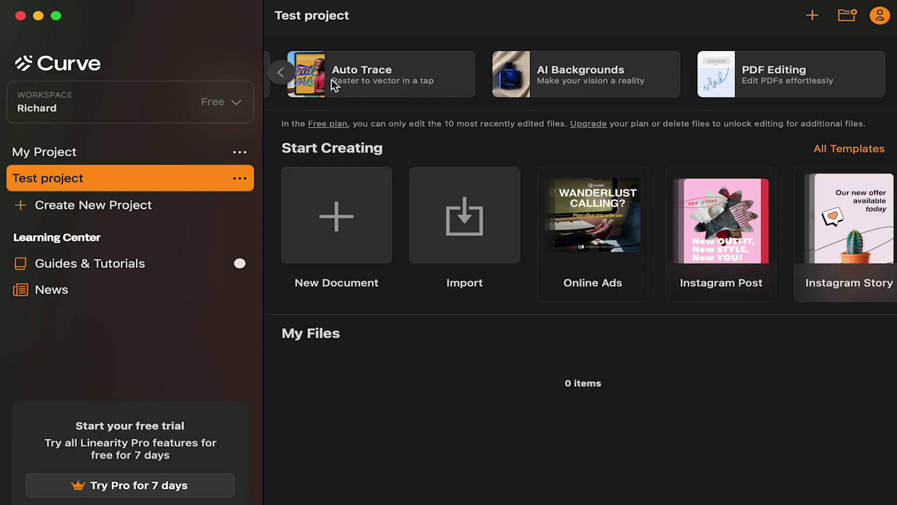
pyautogui.click(282, 76)
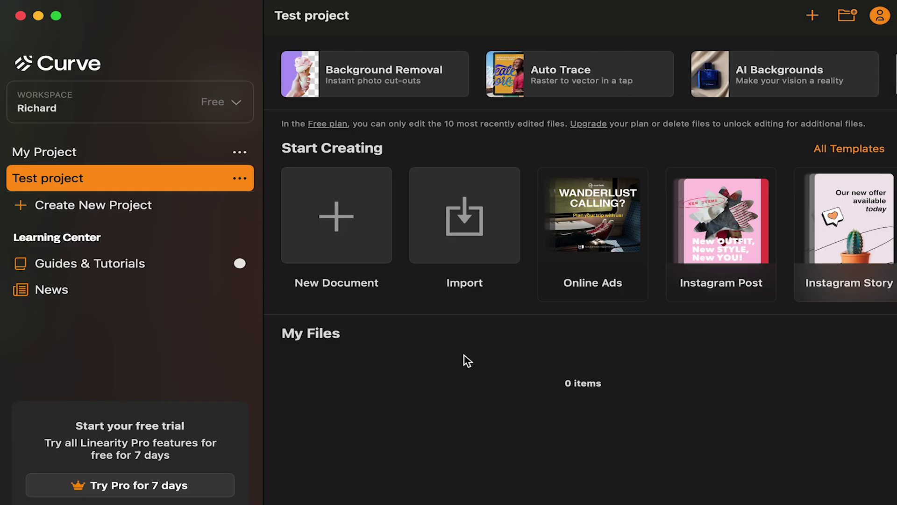
# Step: Create a new document in inches with a width of 8.25 in and a height of 3 in
pyautogui.click(341, 226)
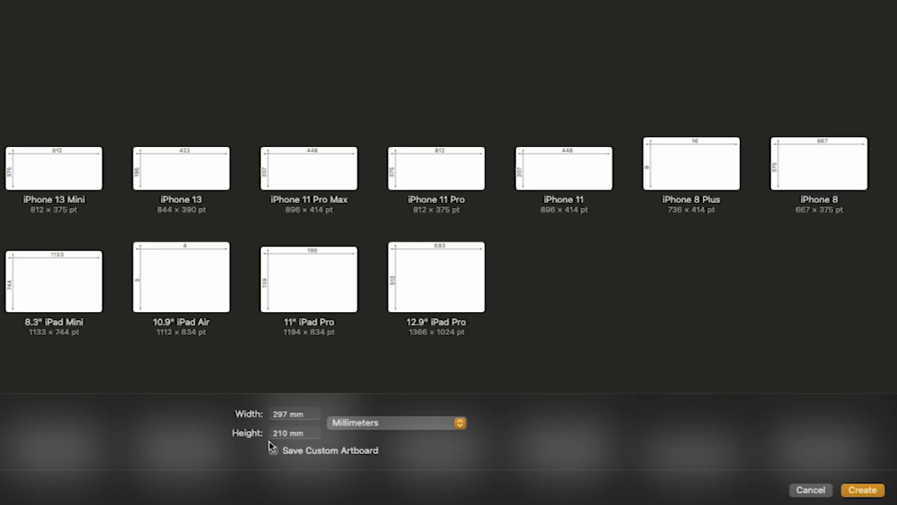
pyautogui.click(461, 424)
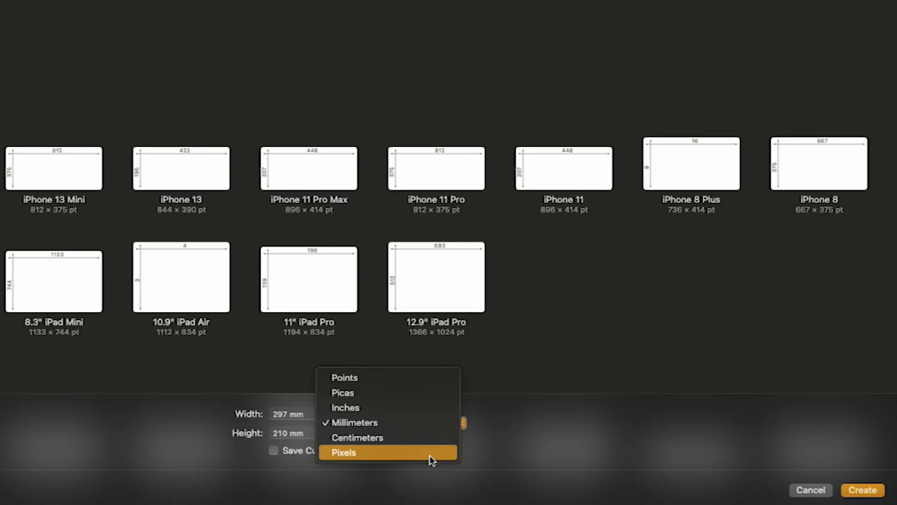
pyautogui.click(355, 408)
pyautogui.click(303, 412)
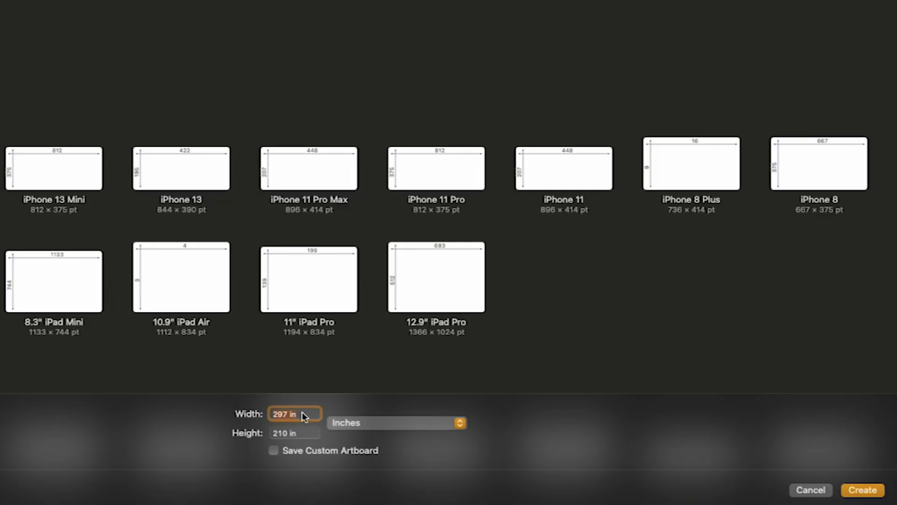
pyautogui.write('8.25')
pyautogui.click(293, 436)
pyautogui.write('3')
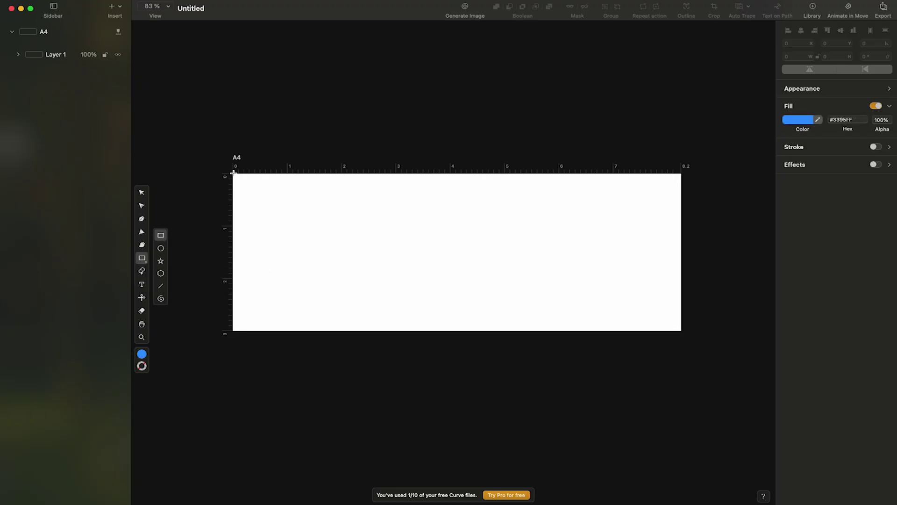
# Step: Draw an 8.25 × 3 in rectangle covering the whole artboard and fill it with the solid pink #FFCFEE
pyautogui.moveTo(235, 175); pyautogui.dragTo(682, 334)
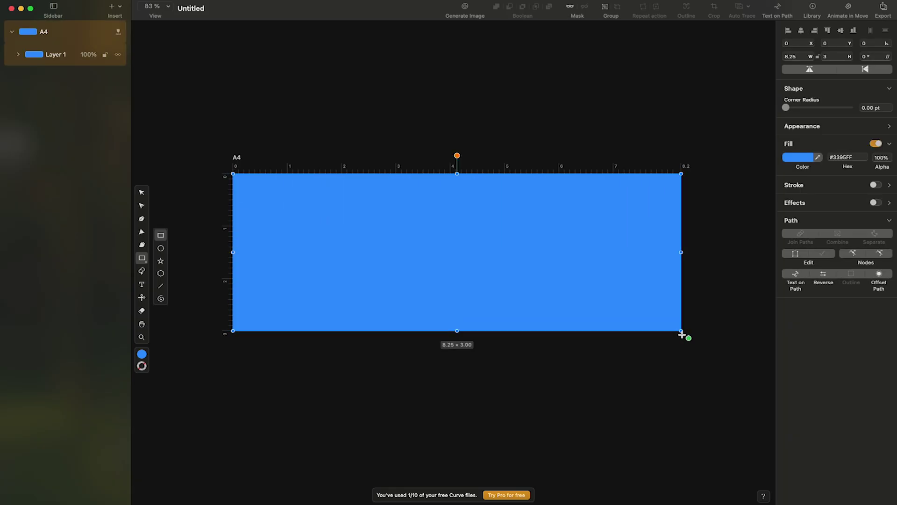
pyautogui.press('v')
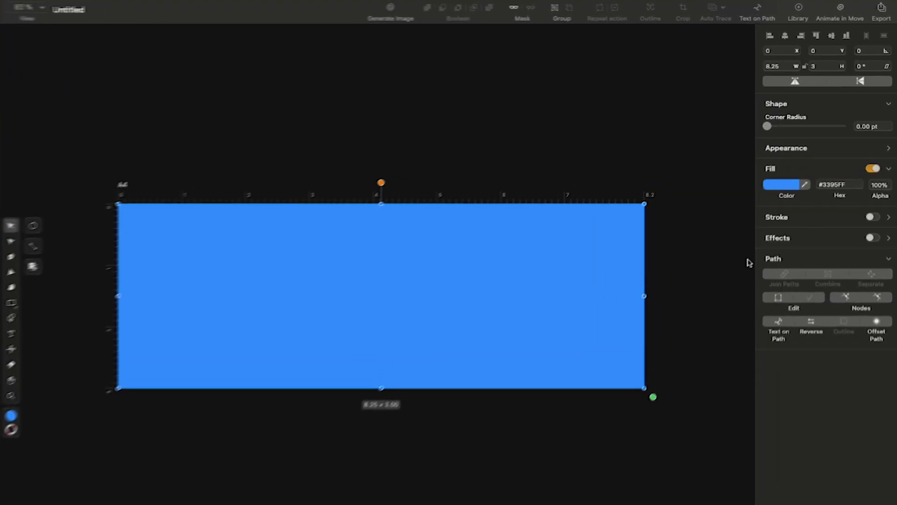
pyautogui.click(757, 229)
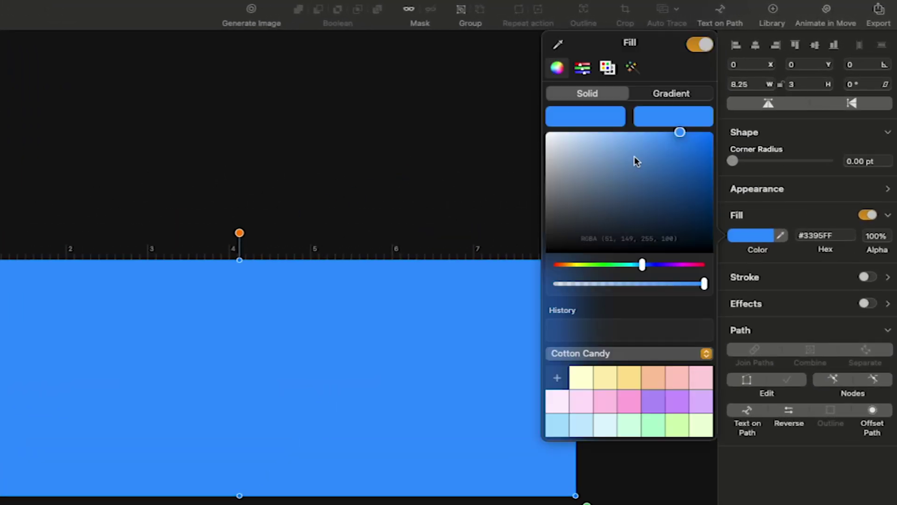
pyautogui.moveTo(658, 160)
pyautogui.mouseDown()
pyautogui.moveTo(655, 154)
pyautogui.moveTo(629, 181)
pyautogui.moveTo(677, 190)
pyautogui.moveTo(617, 213)
pyautogui.moveTo(651, 167)
pyautogui.mouseUp()
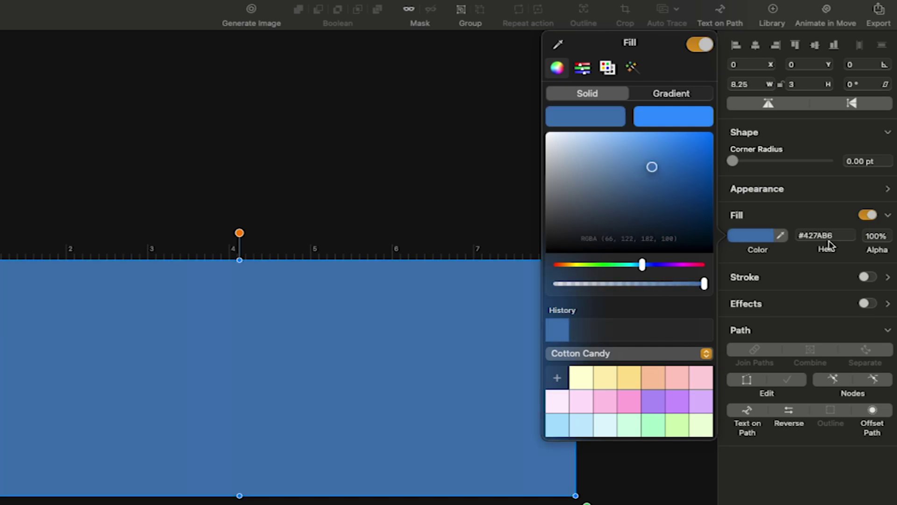
pyautogui.click(842, 233)
pyautogui.press('BackSpace')
pyautogui.press('BackSpace')
pyautogui.press('BackSpace')
pyautogui.press('BackSpace')
pyautogui.press('BackSpace')
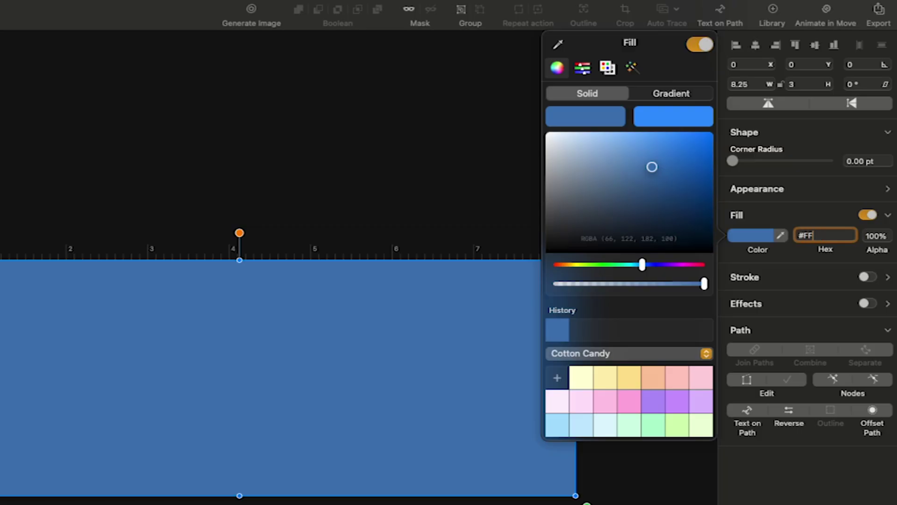
pyautogui.write('FFCFEE')
pyautogui.press('Return')
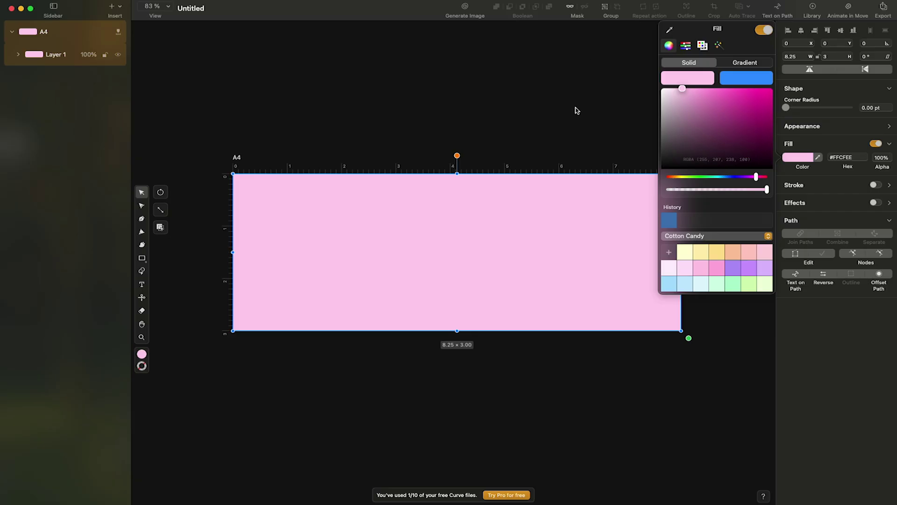
pyautogui.click(577, 110)
# Step: Rename Layer 1 with a main-project name beginning "Main Proj"
pyautogui.doubleClick(55, 54)
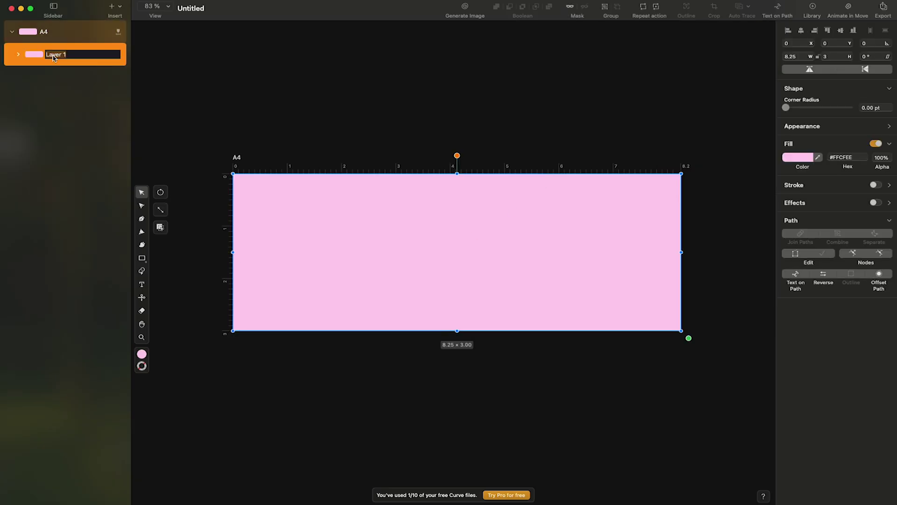
pyautogui.press('BackSpace')
pyautogui.press('Return')
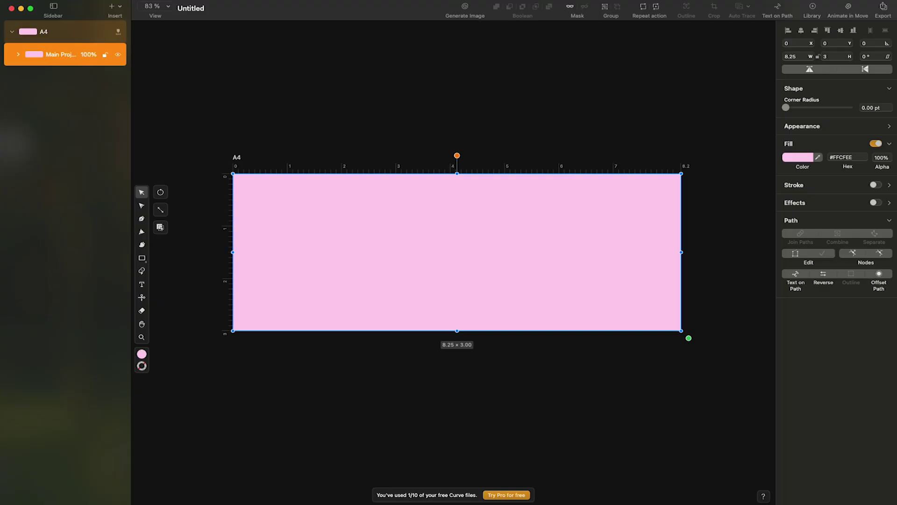
# Step: Rename the rectangle inside the main layer as "Background Pink"
pyautogui.click(17, 55)
pyautogui.doubleClick(67, 76)
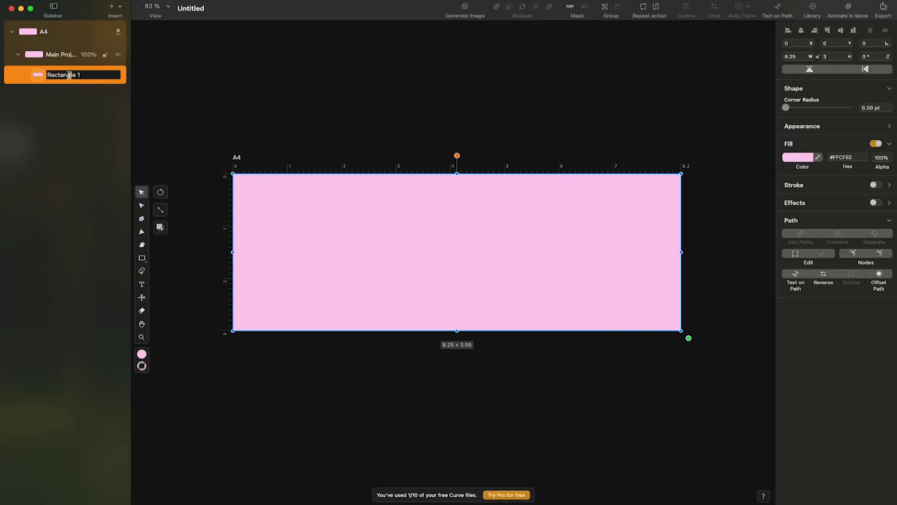
pyautogui.write('Background Pink')
pyautogui.press('Return')
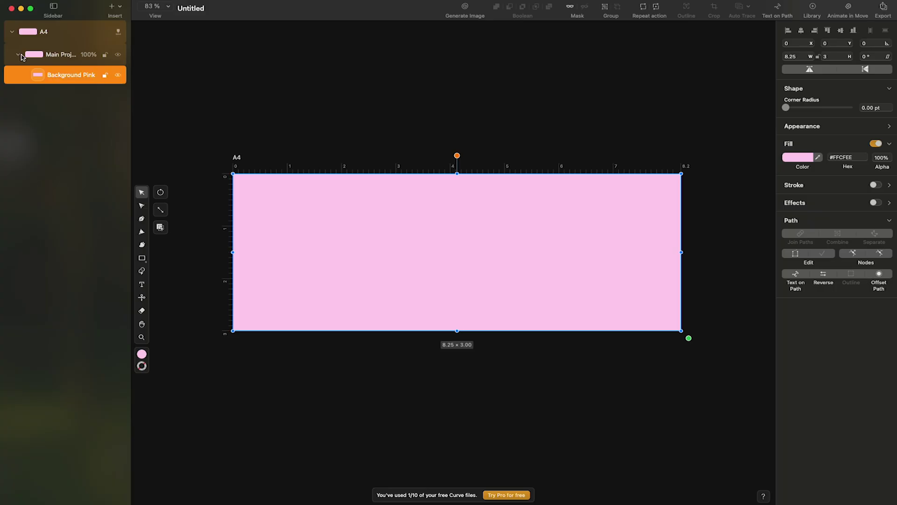
pyautogui.click(18, 55)
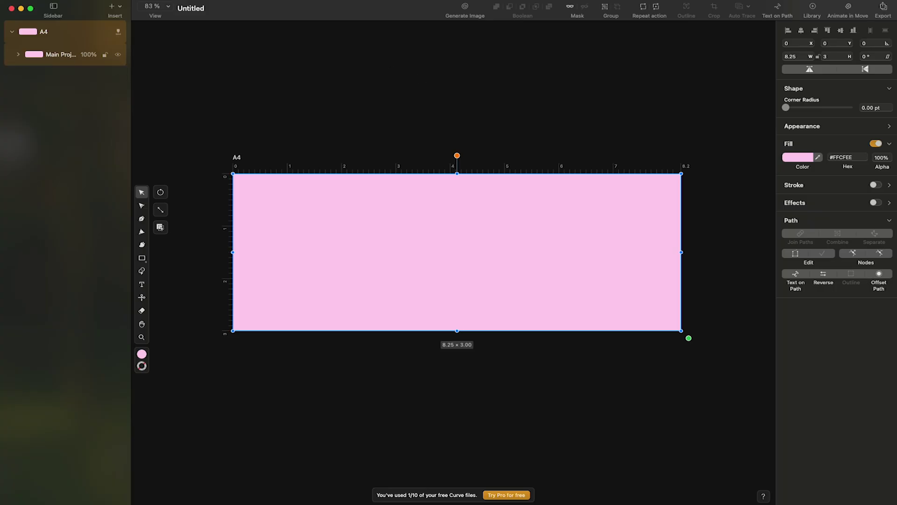
# Step: Place the orange GlowUp logo at about 1.66 × 0.56 in, centred horizontally near the artboard's upper edge at X 3.3, Y 0.47
pyautogui.moveTo(692, 282); pyautogui.dragTo(460, 230)
pyautogui.moveTo(536, 252); pyautogui.dragTo(473, 231)
pyautogui.moveTo(425, 215); pyautogui.dragTo(461, 217)
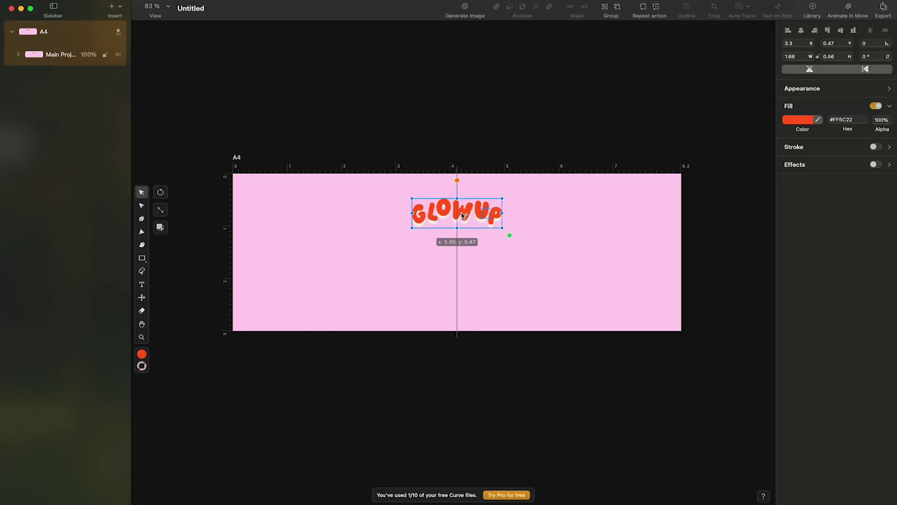
pyautogui.click(464, 142)
# Step: Rename the logo's group in the main layer as "GlowUp Logo"
pyautogui.click(17, 54)
pyautogui.doubleClick(54, 75)
pyautogui.write('Glow')
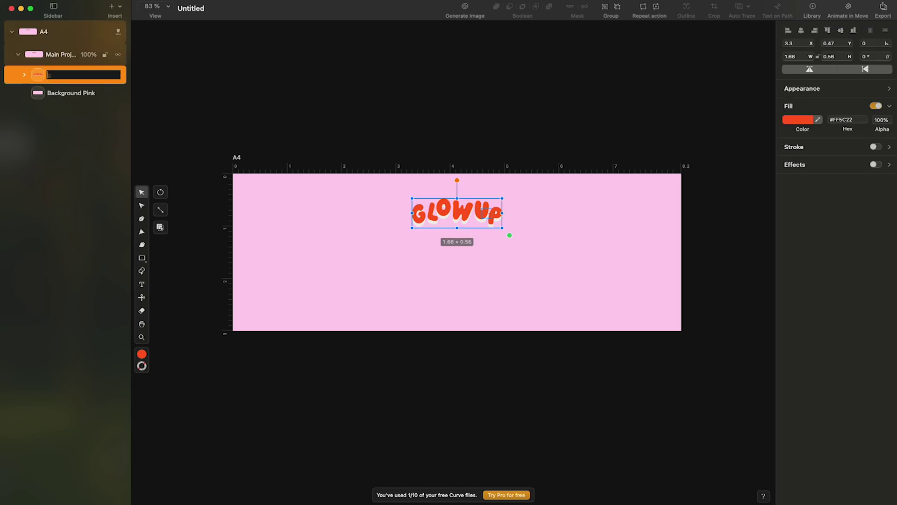
pyautogui.write('Up Logo')
pyautogui.click(217, 99)
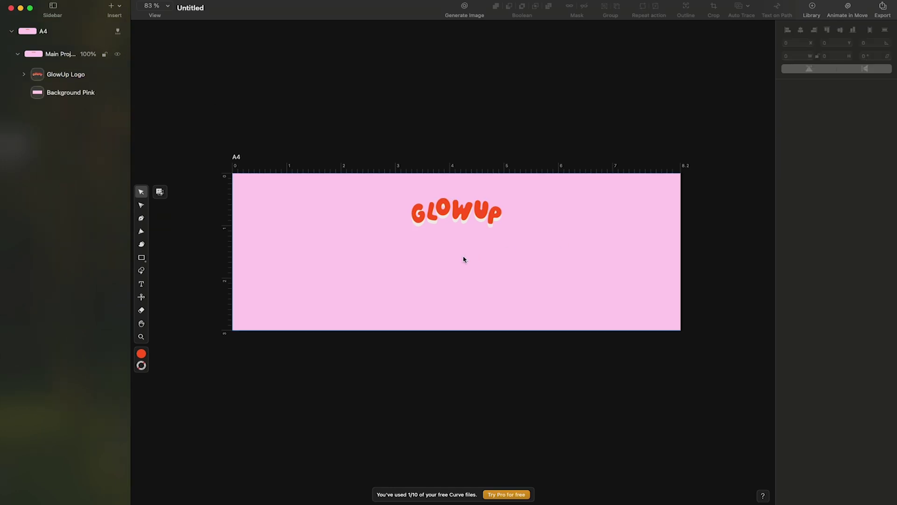
# Step: Add the text "ORANGE DREAM" below the logo on the artboard
pyautogui.click(142, 285)
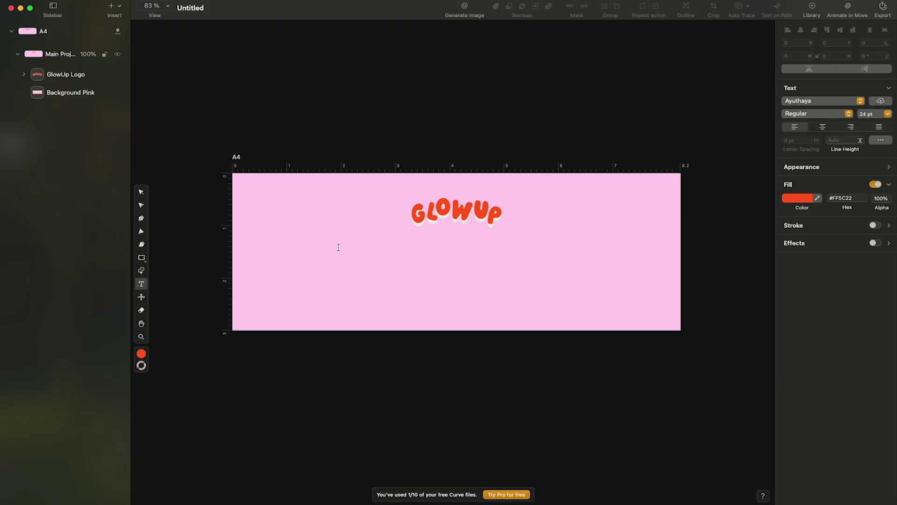
pyautogui.click(402, 250)
pyautogui.write('ORAN')
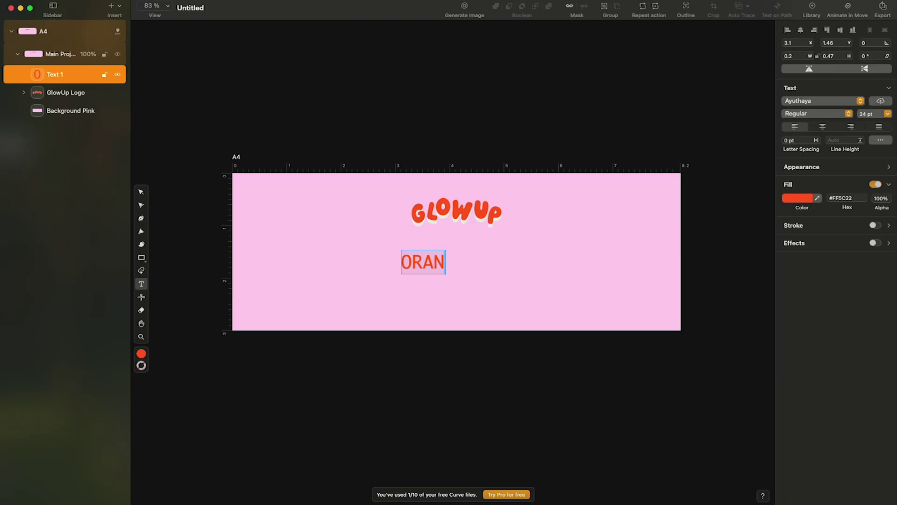
pyautogui.write('GE DREAM')
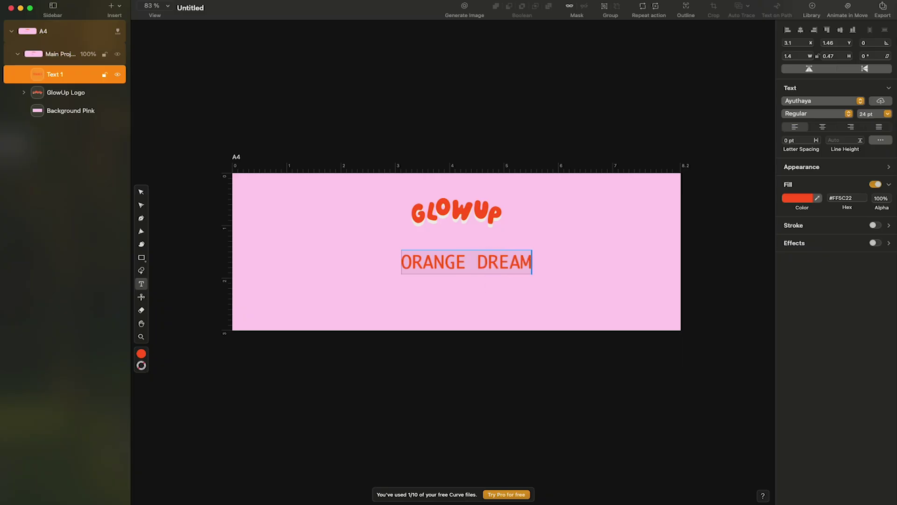
pyautogui.press('Escape')
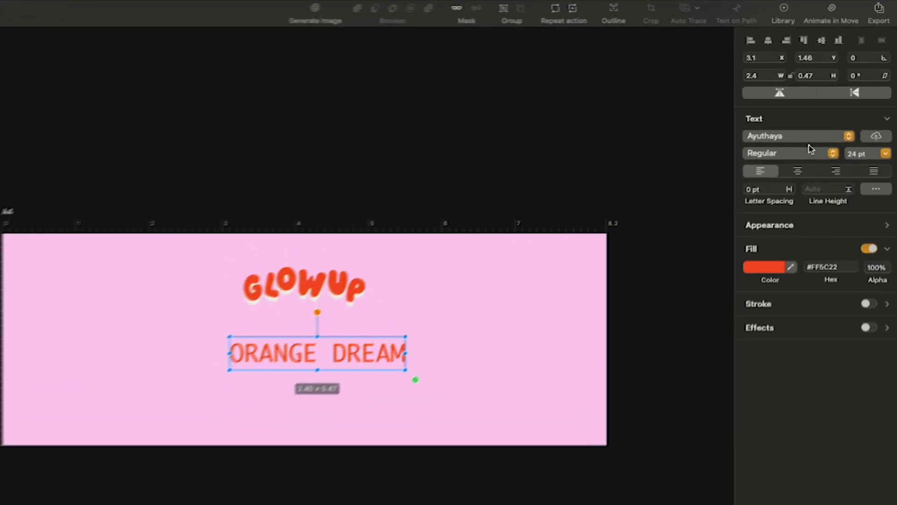
# Step: Style the "ORANGE DREAM" text in Barlow Black with 4 pt letter spacing
pyautogui.click(827, 100)
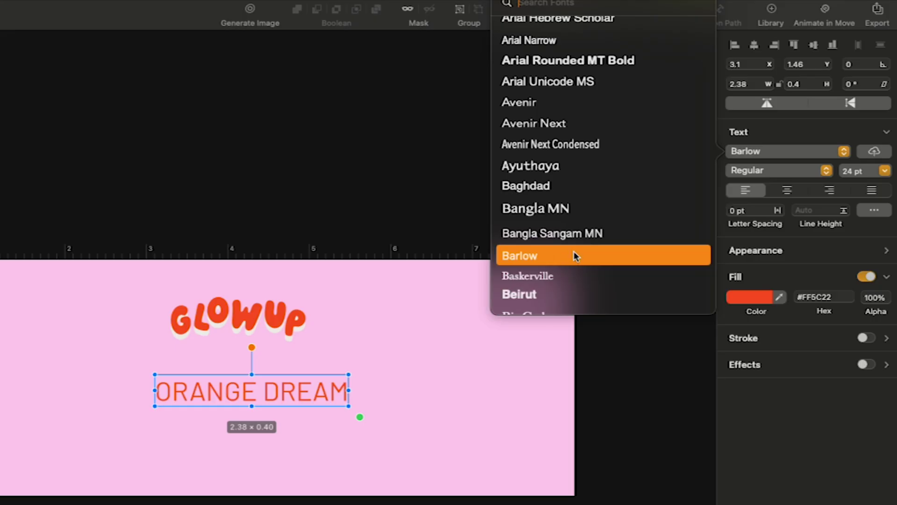
pyautogui.click(548, 256)
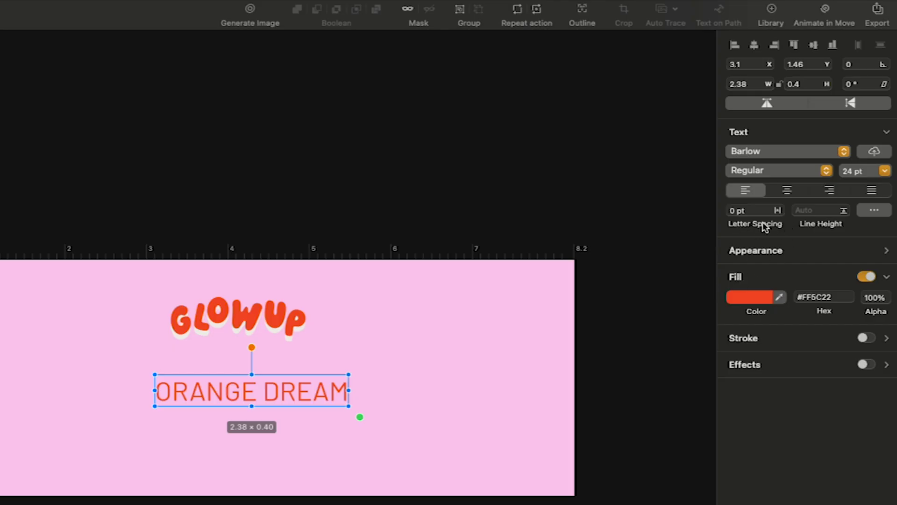
pyautogui.click(750, 211)
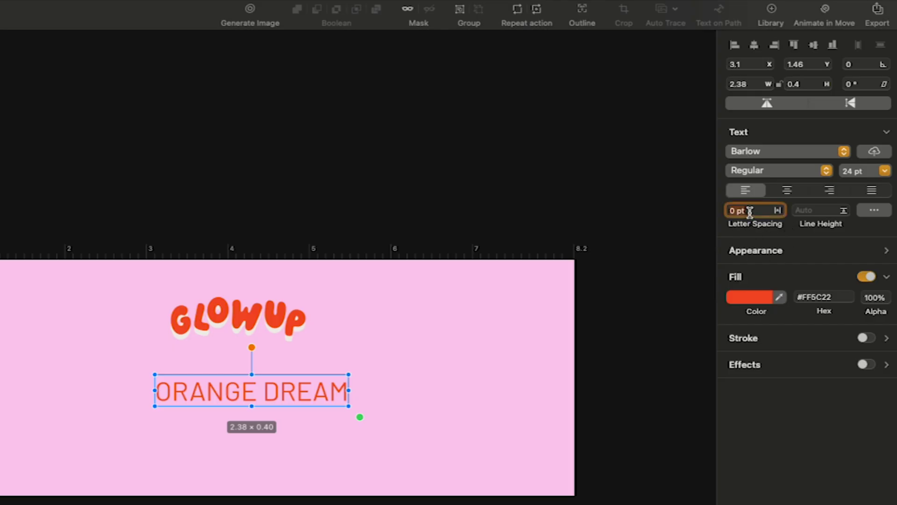
pyautogui.write('4')
pyautogui.press('Return')
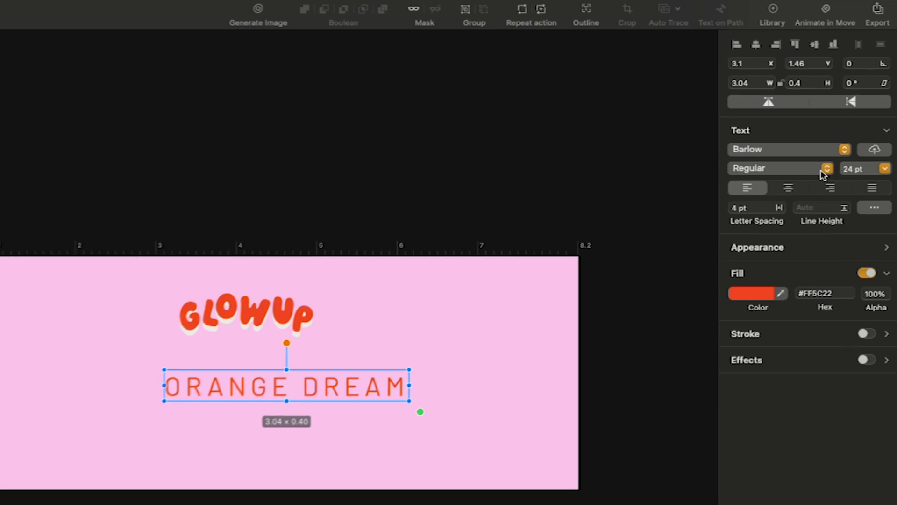
pyautogui.click(821, 170)
pyautogui.click(776, 224)
# Step: Move the "ORANGE DREAM" text just beneath the logo, centred horizontally on the artboard at about Y 1.17
pyautogui.moveTo(476, 302); pyautogui.dragTo(444, 287)
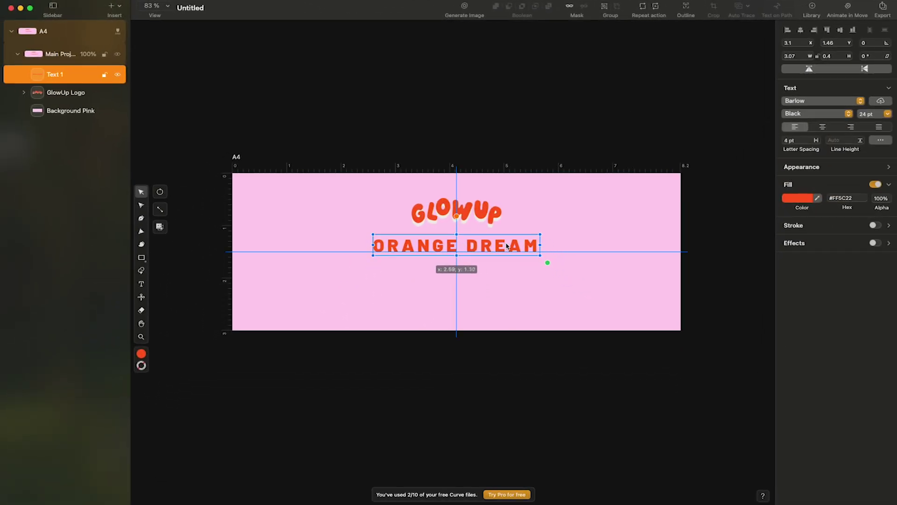
pyautogui.moveTo(507, 247); pyautogui.dragTo(507, 247)
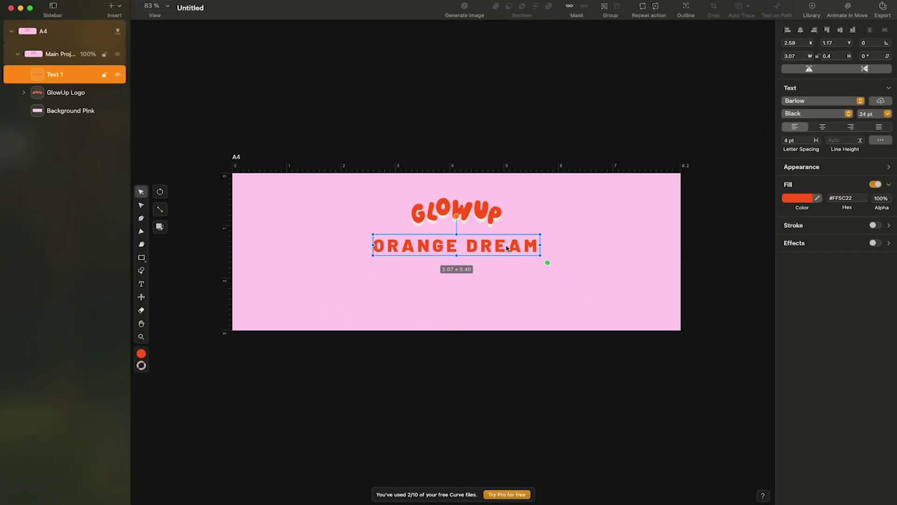
pyautogui.click(728, 261)
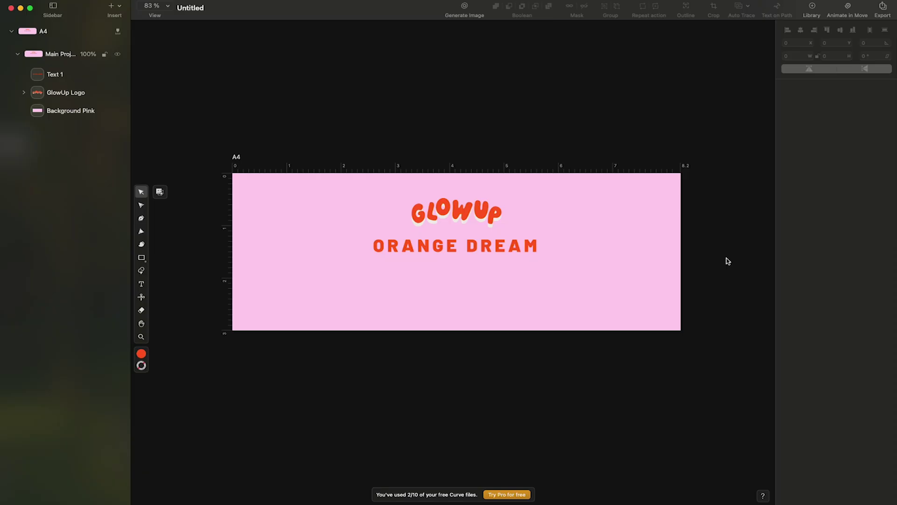
# Step: Add the text "SOOTHE & COMFORT" below "ORANGE DREAM" on the artboard
pyautogui.click(142, 284)
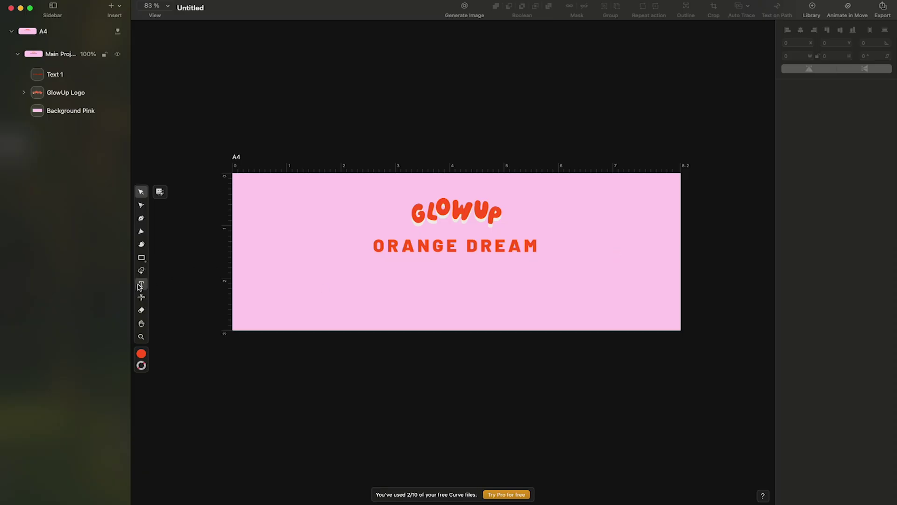
pyautogui.click(428, 275)
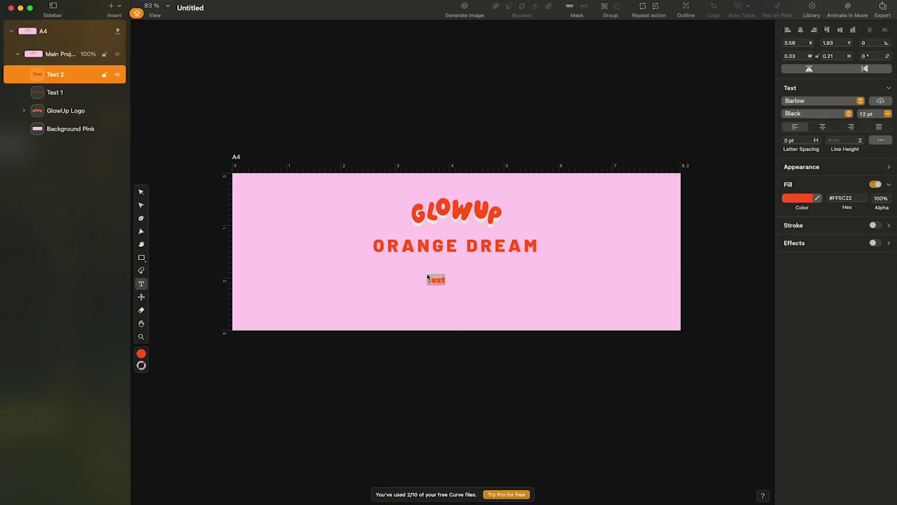
pyautogui.write('SOOTHE')
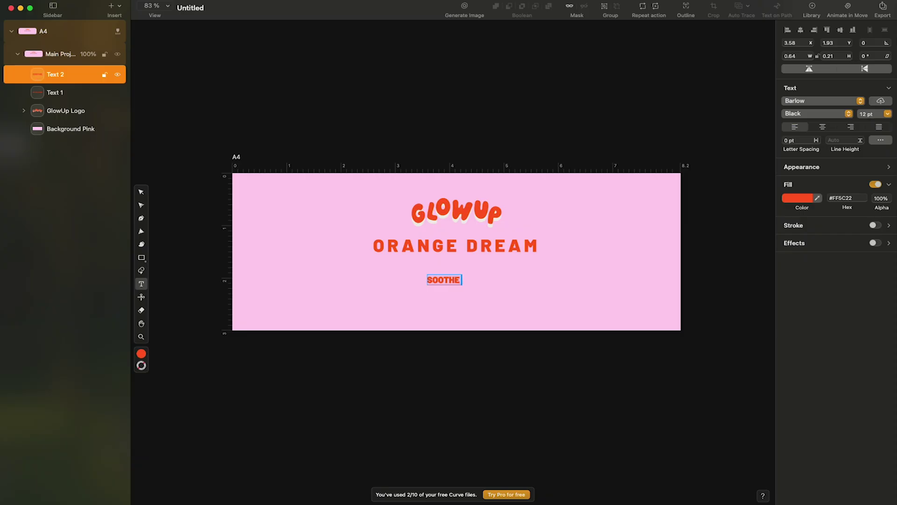
pyautogui.write(' & COMFORT')
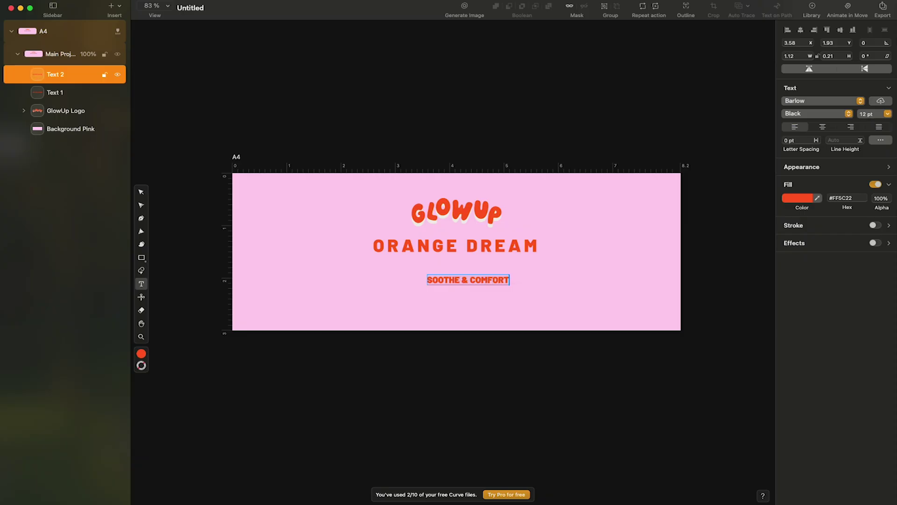
# Step: Set the "SOOTHE & COMFORT" letter spacing to 3 pt and centre the text just beneath "ORANGE DREAM" at about Y 1.71
pyautogui.press('super+a')
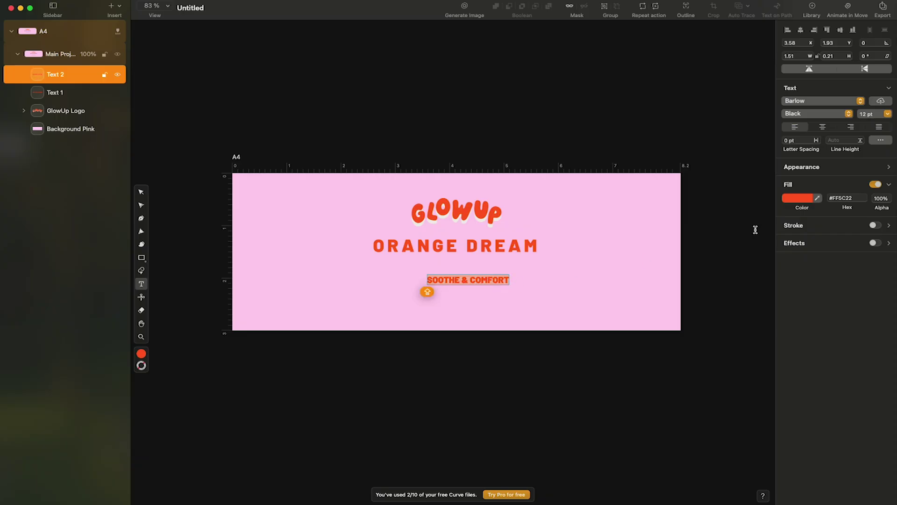
pyautogui.click(806, 140)
pyautogui.write('3')
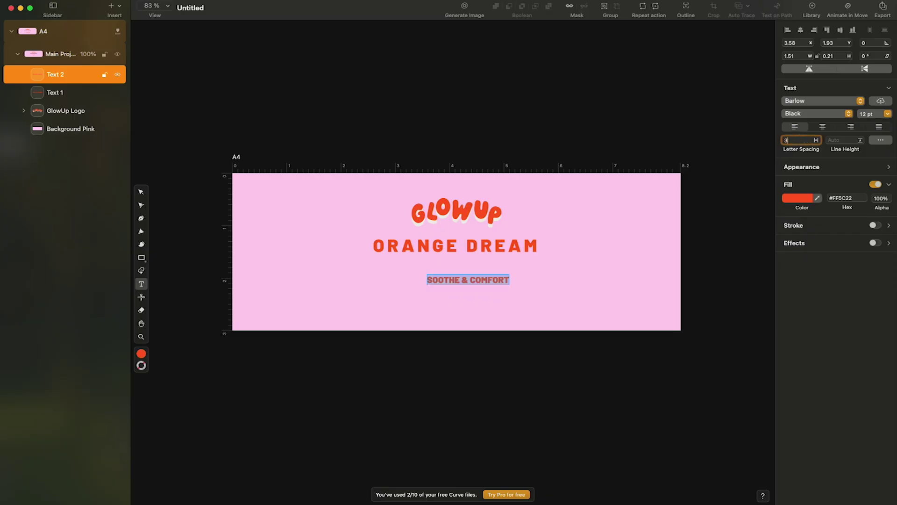
pyautogui.press('Return')
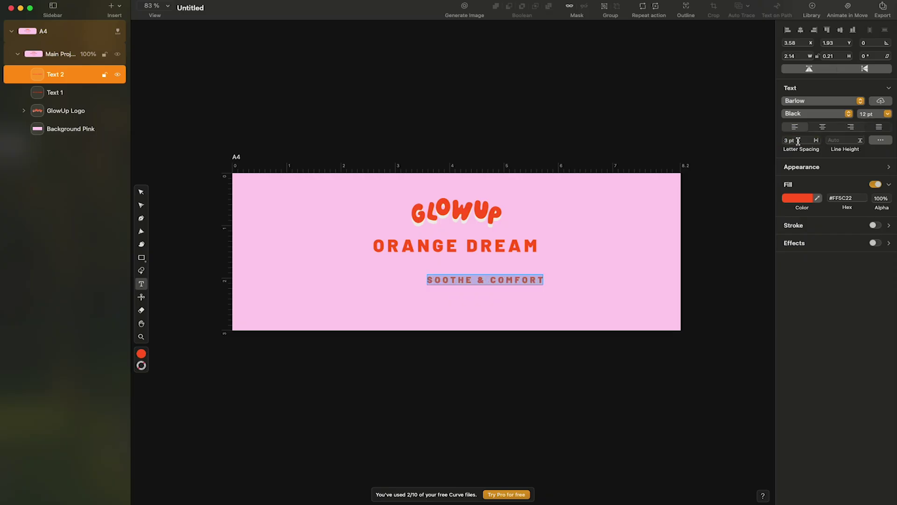
pyautogui.press('Escape')
pyautogui.moveTo(508, 281); pyautogui.dragTo(480, 269)
pyautogui.click(497, 144)
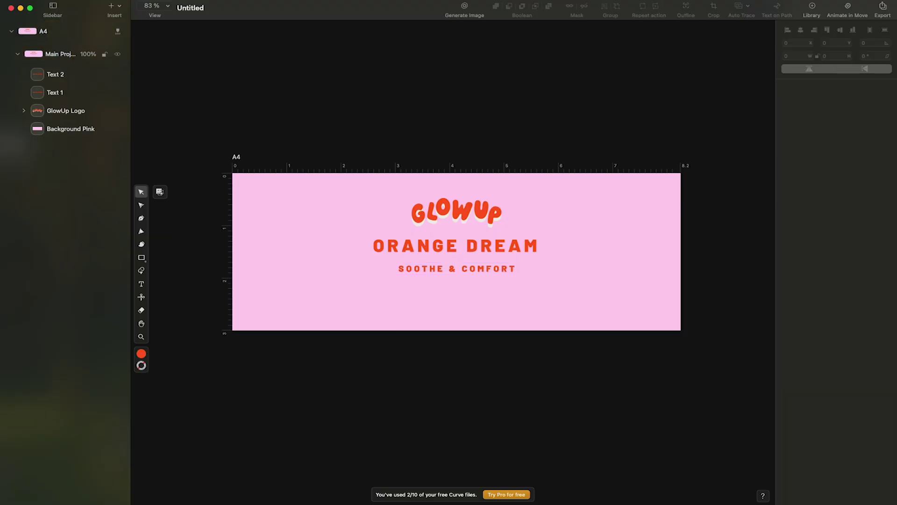
# Step: Duplicate the "SOOTHE & COMFORT" text and place the copy directly beneath it at about Y 2.01
pyautogui.click(501, 273)
pyautogui.rightClick(501, 271)
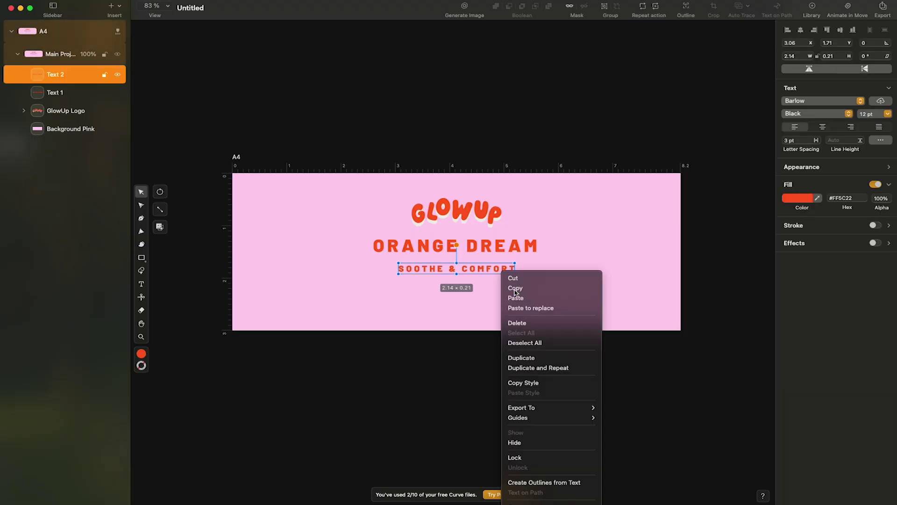
pyautogui.click(515, 292)
pyautogui.rightClick(442, 279)
pyautogui.click(456, 308)
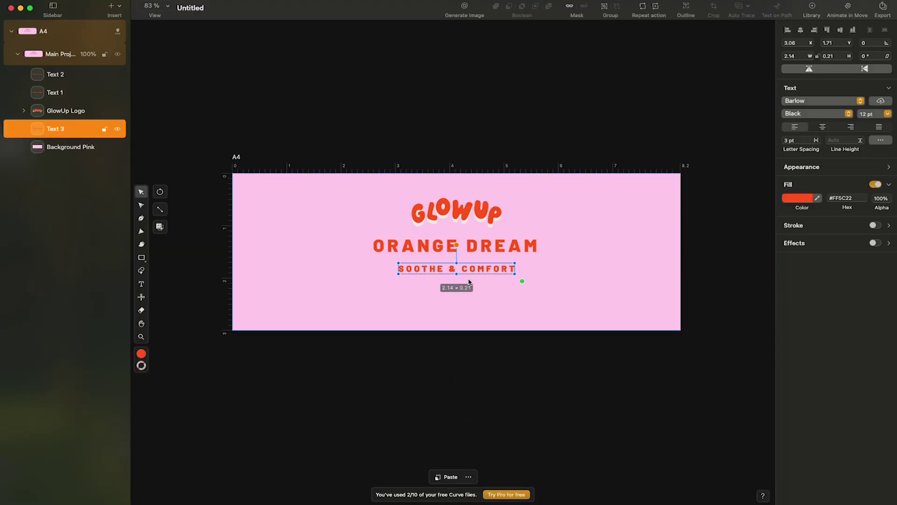
pyautogui.moveTo(476, 270); pyautogui.dragTo(477, 286)
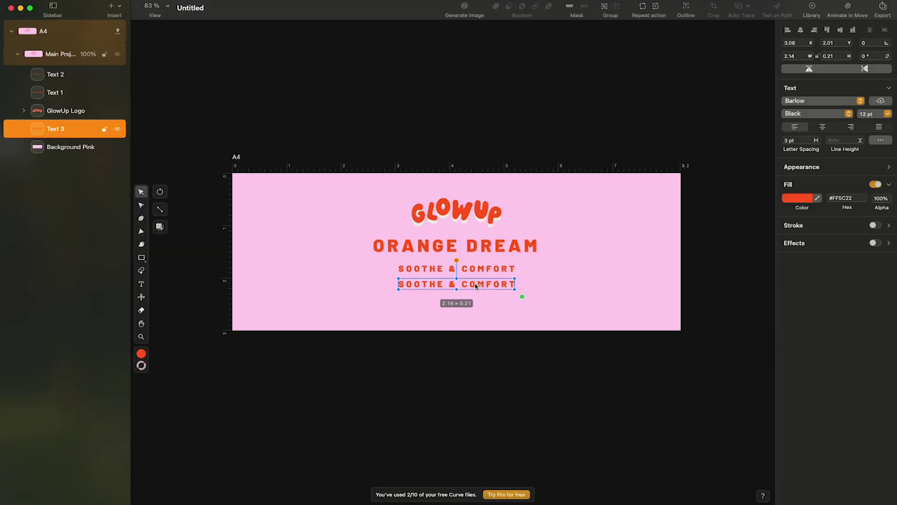
# Step: Change the lower "SOOTHE & COMFORT" copy to read "MELTING BODY BALM" and centre it horizontally on the artboard
pyautogui.doubleClick(477, 286)
pyautogui.press('super+a')
pyautogui.press('BackSpace')
pyautogui.write('M')
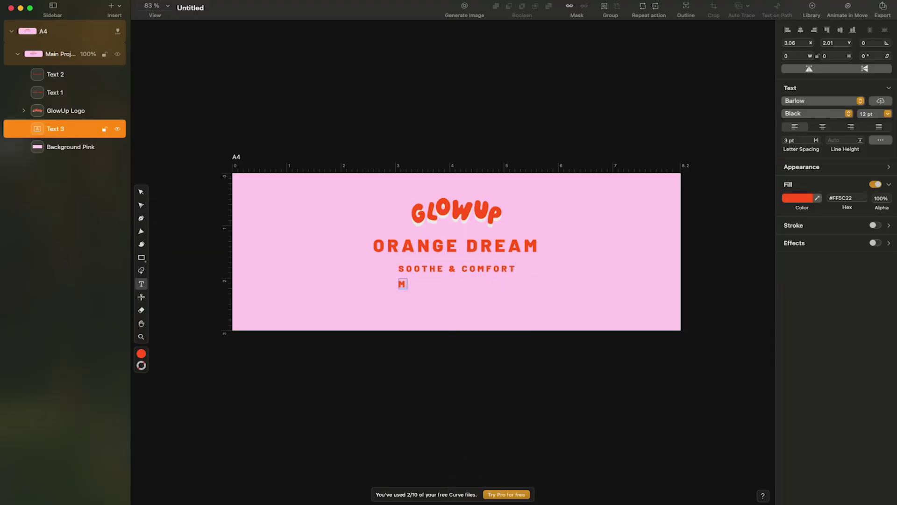
pyautogui.write('ELTING BODY BALM')
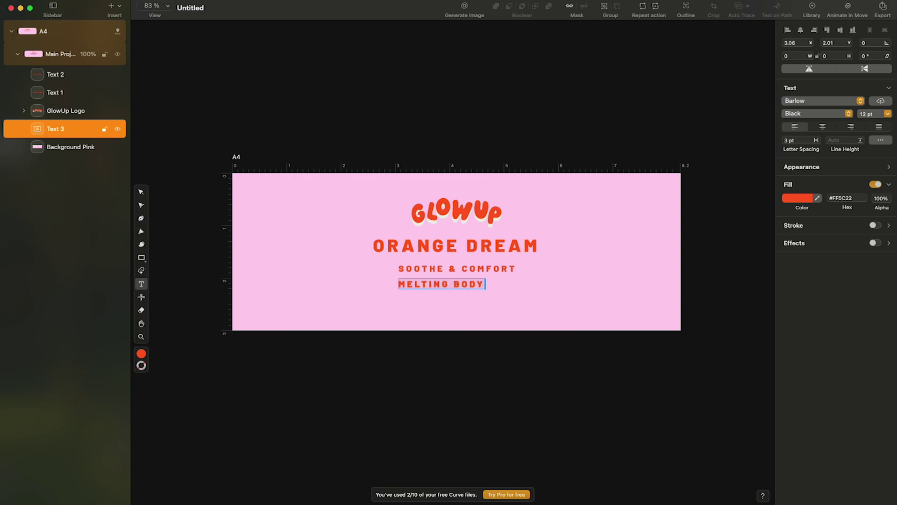
pyautogui.press('Escape')
pyautogui.moveTo(476, 285); pyautogui.dragTo(472, 285)
pyautogui.click(485, 364)
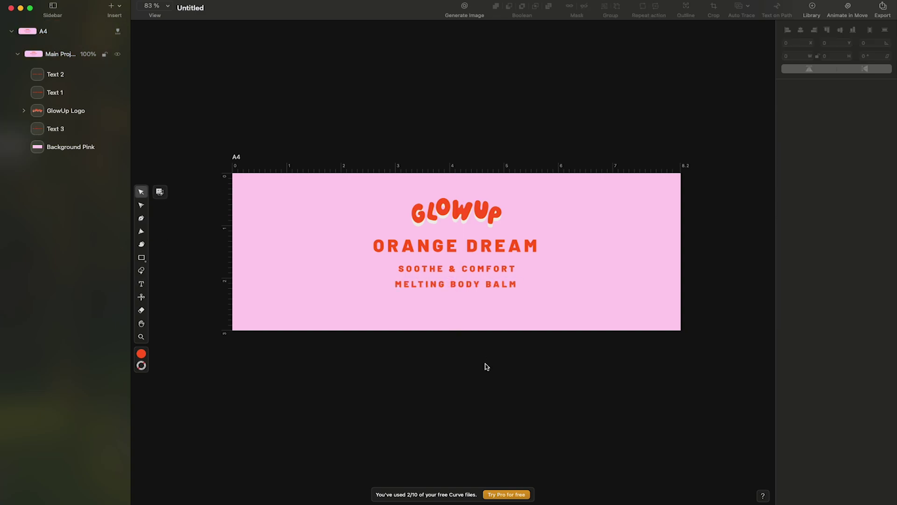
# Step: Move the three text lines below the logo down together by about 0.12 in, keeping their horizontal alignment
pyautogui.click(480, 287)
pyautogui.keyDown('shift'); pyautogui.click(483, 270); pyautogui.keyUp('shift')
pyautogui.keyDown('shift'); pyautogui.click(485, 246); pyautogui.keyUp('shift')
pyautogui.moveTo(485, 247); pyautogui.dragTo(486, 254)
pyautogui.click(496, 382)
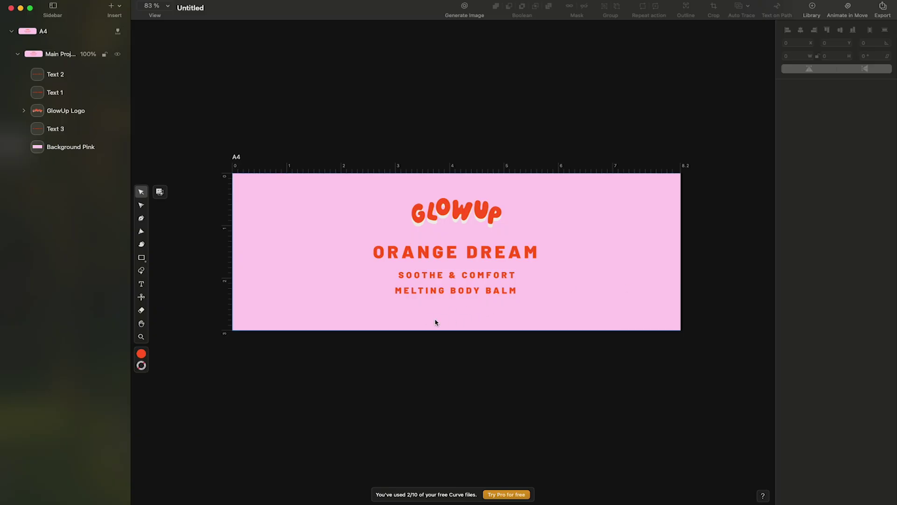
# Step: Duplicate "MELTING BODY BALM", place the copy below it at about Y 2.55, and set the copy's font weight to Medium
pyautogui.click(469, 296)
pyautogui.press('super+c')
pyautogui.press('super+v')
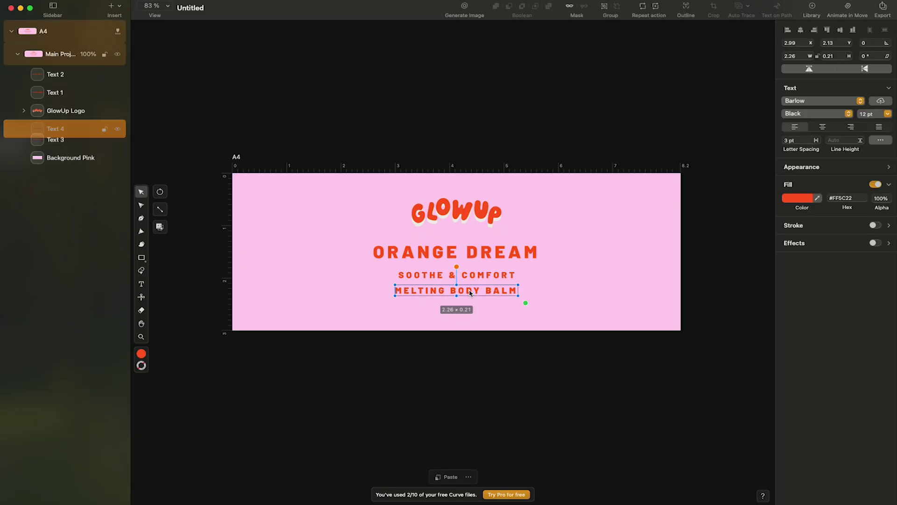
pyautogui.moveTo(470, 293); pyautogui.dragTo(470, 314)
pyautogui.click(825, 113)
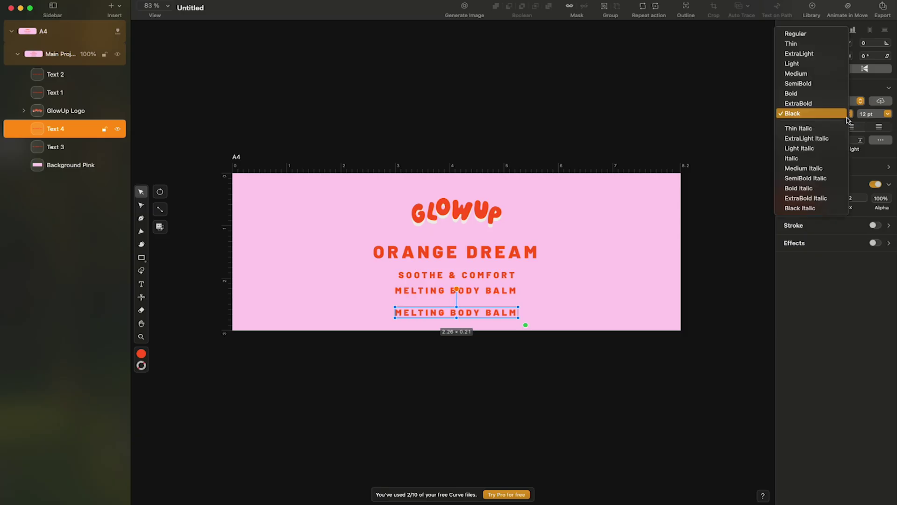
pyautogui.click(829, 73)
# Step: Change the Medium-weight copy to read "6 FL OZ / 177 ML" and centre it horizontally at about X 3.22
pyautogui.doubleClick(483, 312)
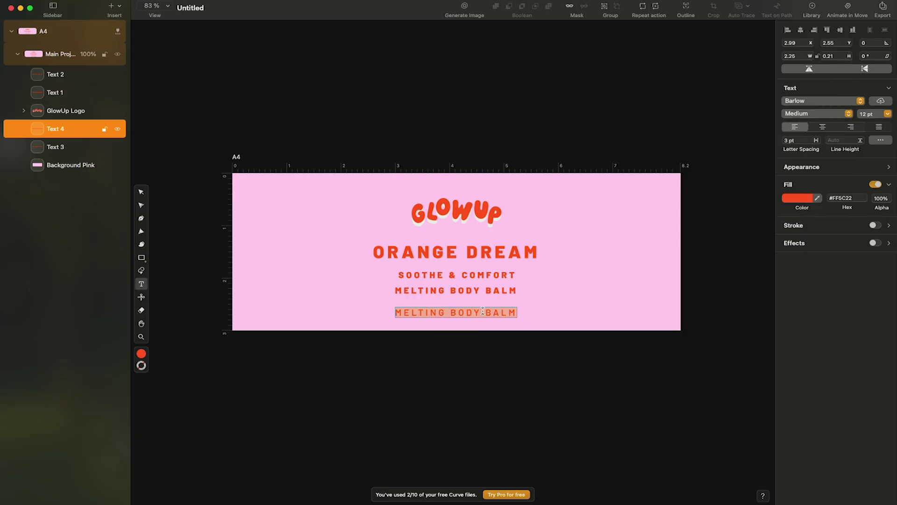
pyautogui.write('6 FL O')
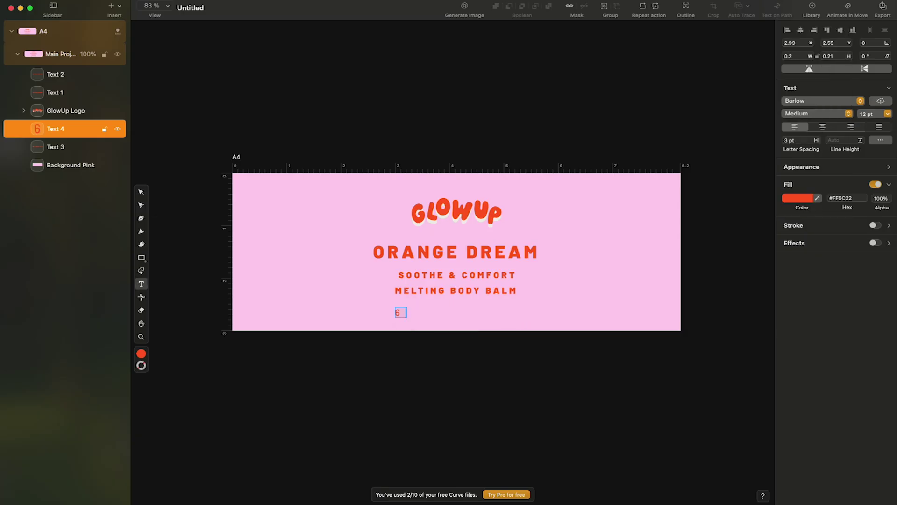
pyautogui.write('Z')
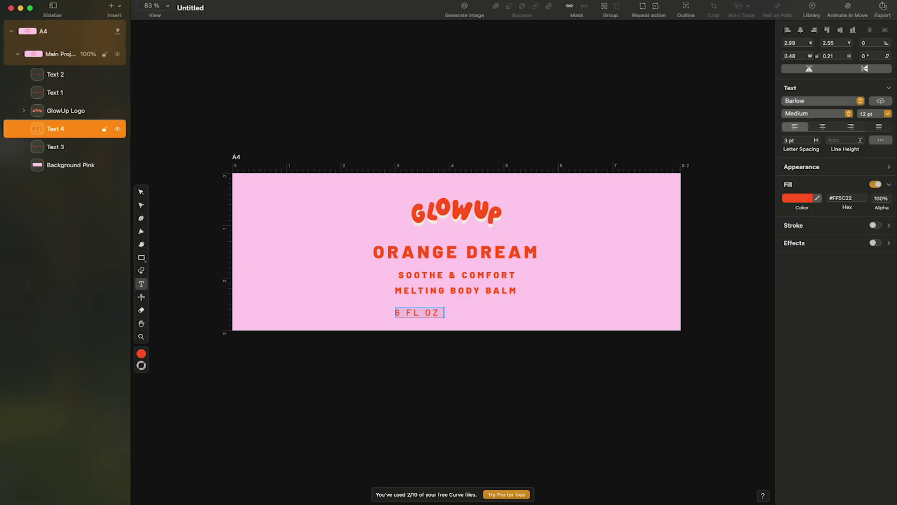
pyautogui.write(' / 177 ML')
pyautogui.press('Escape')
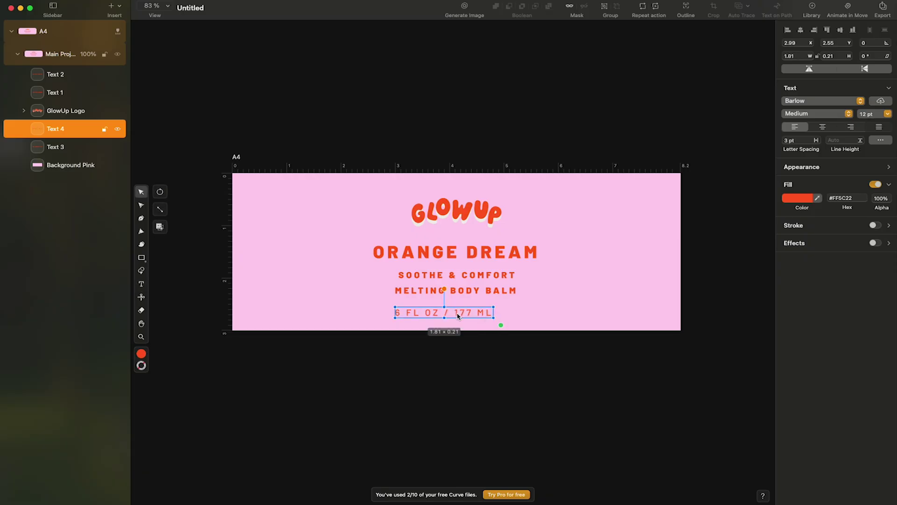
pyautogui.moveTo(457, 314); pyautogui.dragTo(476, 314)
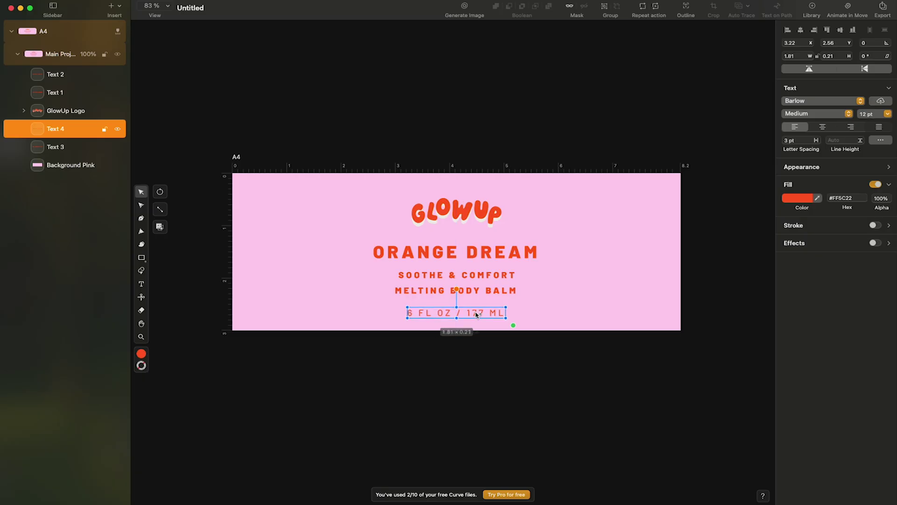
pyautogui.click(479, 380)
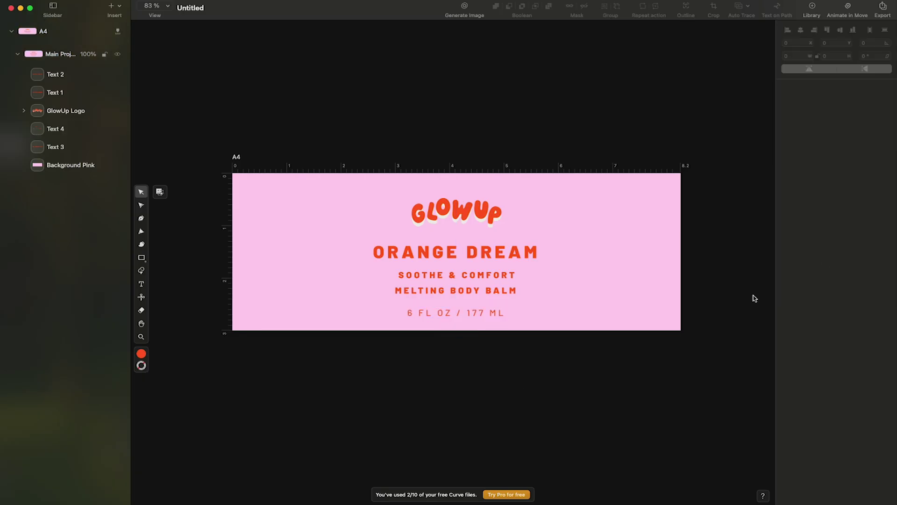
# Step: Rename the four text objects, in order down the artboard, as "Product Name", "Sub One", "Sub Two" and "Product FL"
pyautogui.click(56, 75)
pyautogui.doubleClick(55, 92)
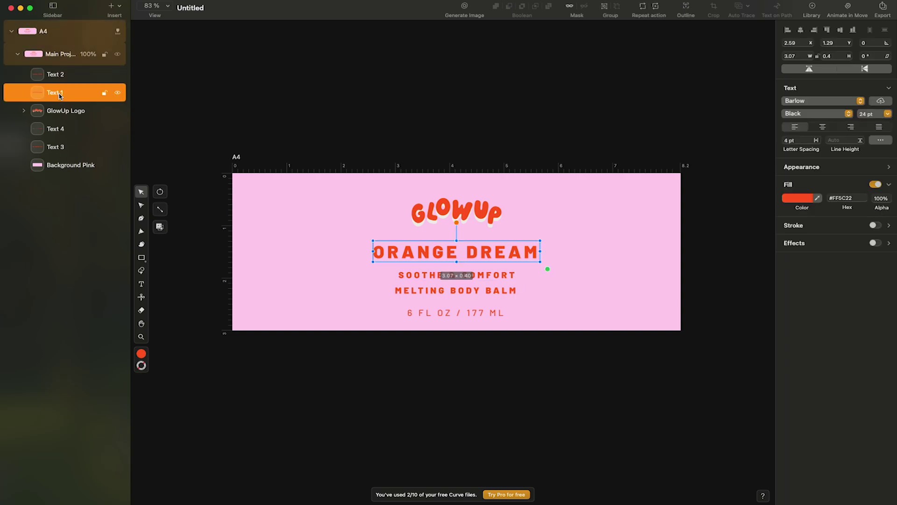
pyautogui.write('Product Name')
pyautogui.press('Tab')
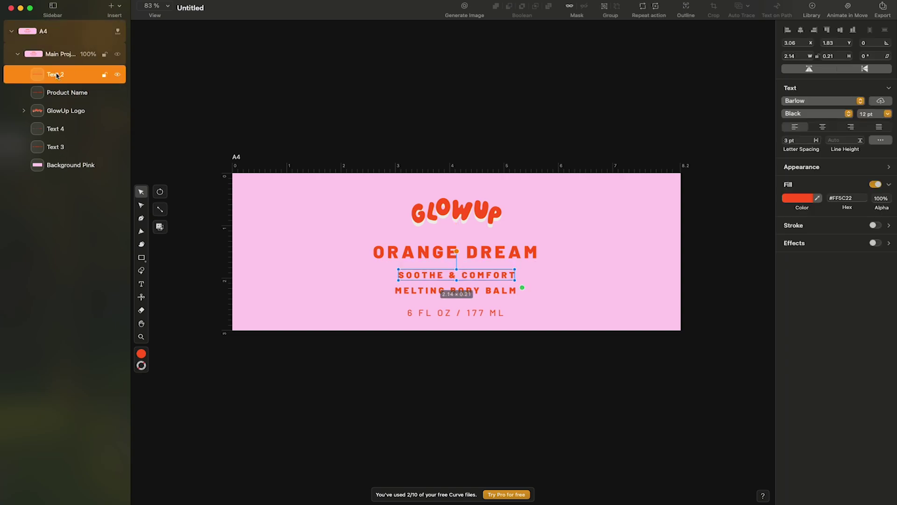
pyautogui.write('Sub One')
pyautogui.press('Tab')
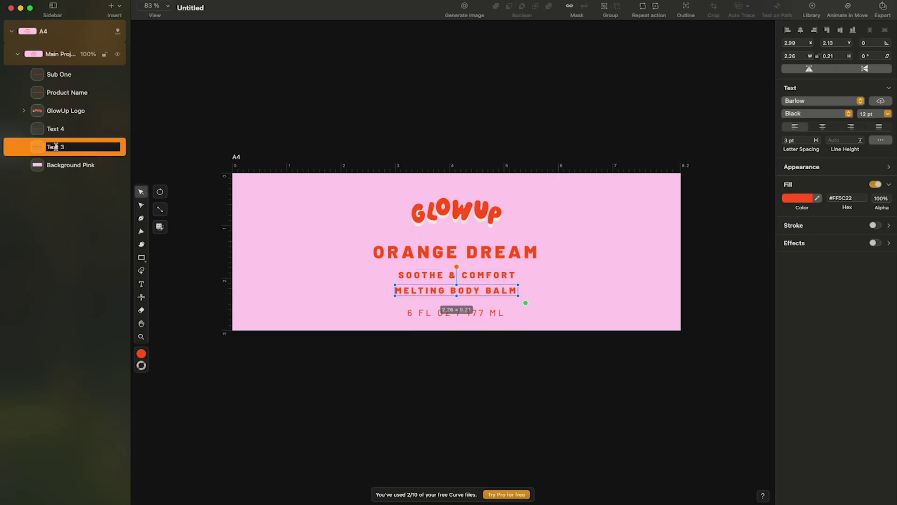
pyautogui.write('Sub Two')
pyautogui.press('Tab')
pyautogui.write('Product FL')
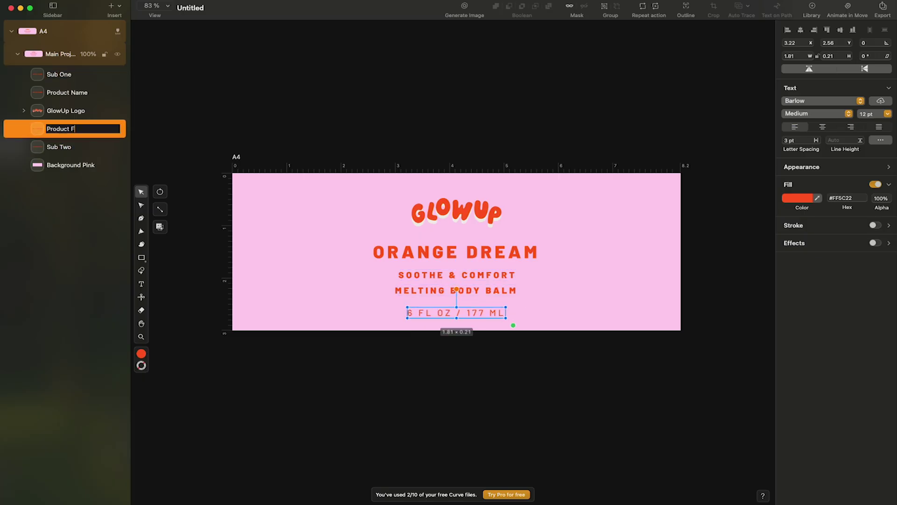
pyautogui.click(63, 150)
# Step: Reorder the layer's objects as GlowUp Logo, Product Name, Sub One, Sub Two and Product FL above Background Pink
pyautogui.moveTo(64, 95); pyautogui.dragTo(46, 70)
pyautogui.moveTo(41, 113); pyautogui.dragTo(43, 66)
pyautogui.moveTo(59, 147); pyautogui.dragTo(57, 123)
pyautogui.click(210, 278)
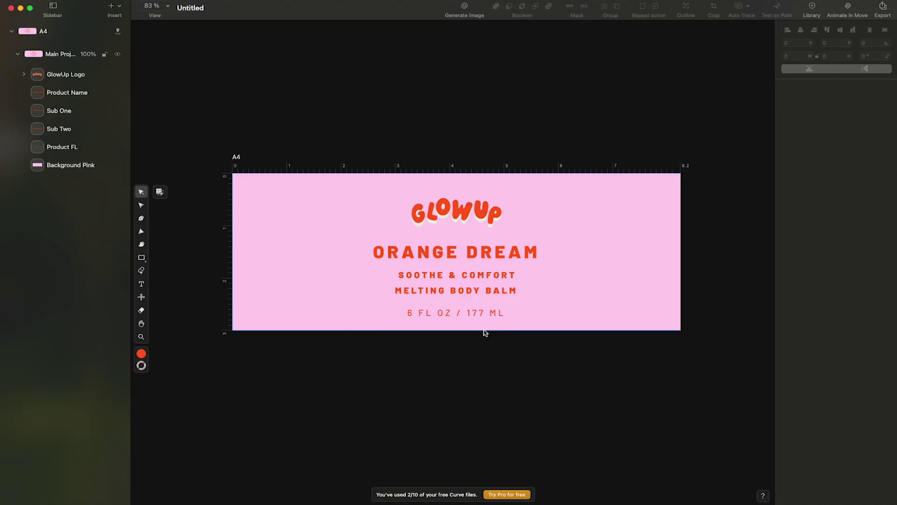
# Step: Draw a narrow vertical orange ellipse about 0.30 × 1.30 in on the pink area left of the text
pyautogui.click(141, 257)
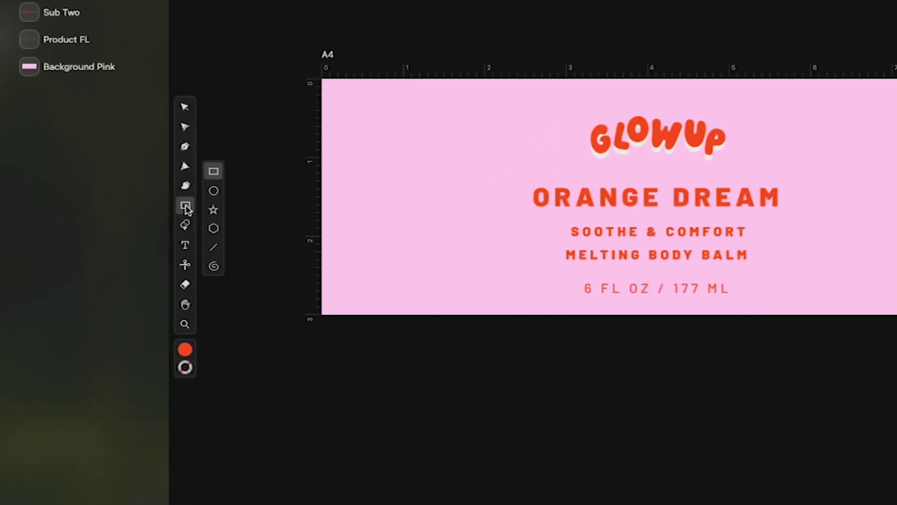
pyautogui.click(213, 191)
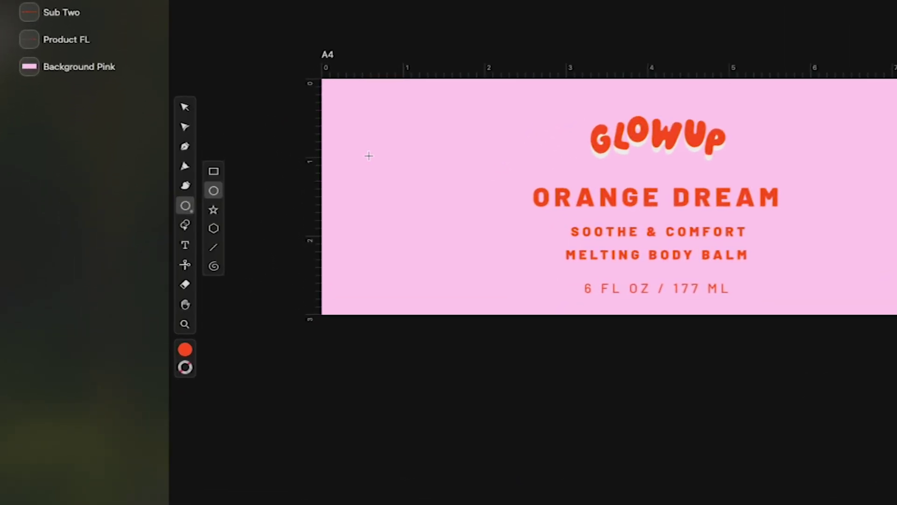
pyautogui.moveTo(369, 160); pyautogui.dragTo(391, 262)
pyautogui.moveTo(413, 209); pyautogui.dragTo(392, 210)
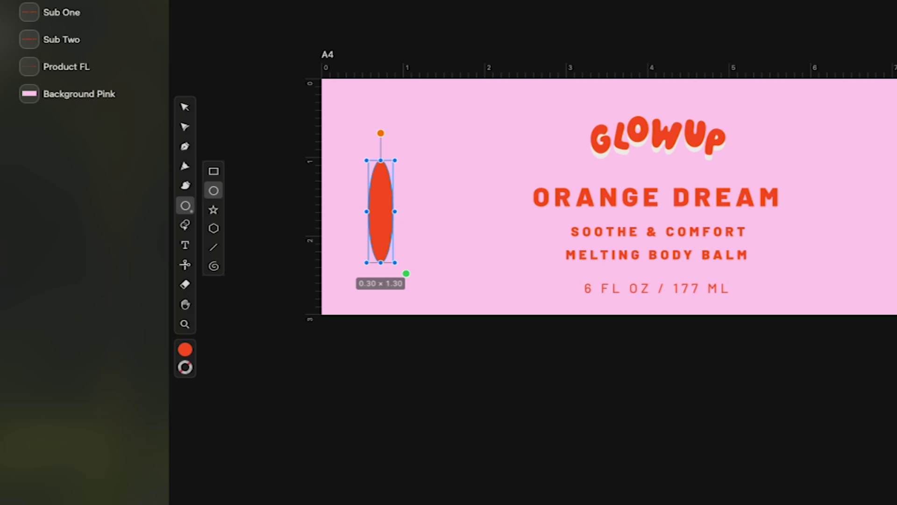
# Step: Duplicate the ellipse, rotate the copy 90° about its centre to form a cross, and group both ellipses
pyautogui.press('v')
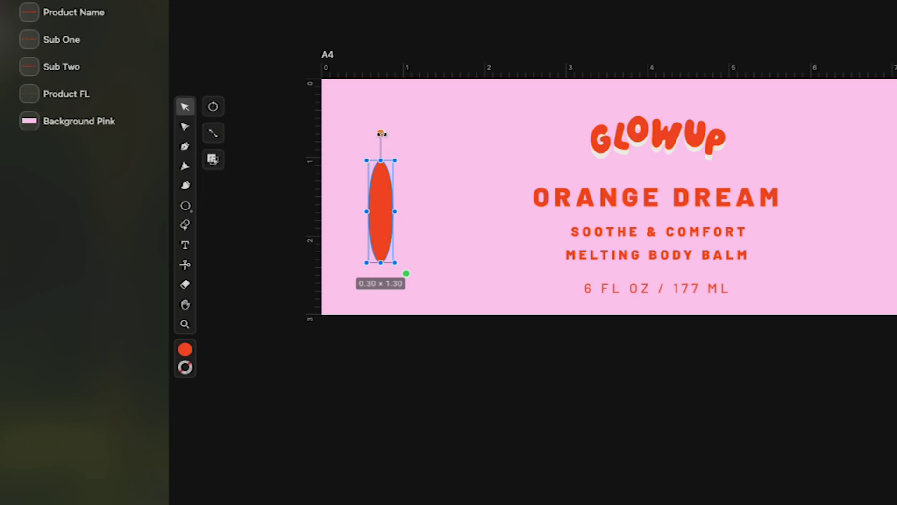
pyautogui.moveTo(380, 134); pyautogui.dragTo(463, 212)
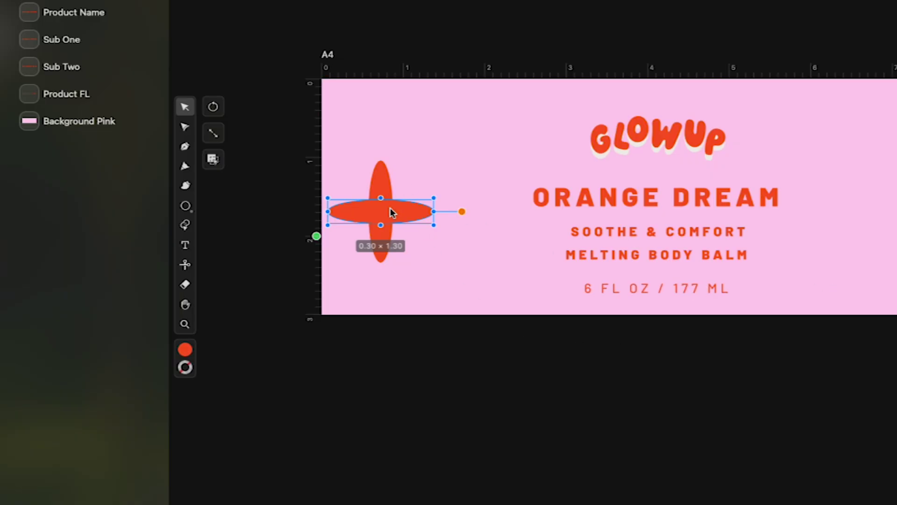
pyautogui.keyDown('shift'); pyautogui.click(383, 180); pyautogui.keyUp('shift')
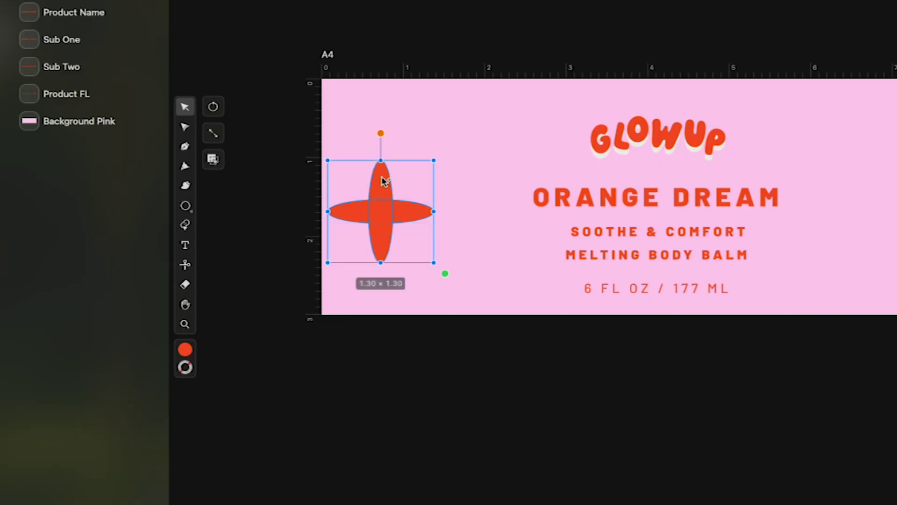
pyautogui.press('super+g')
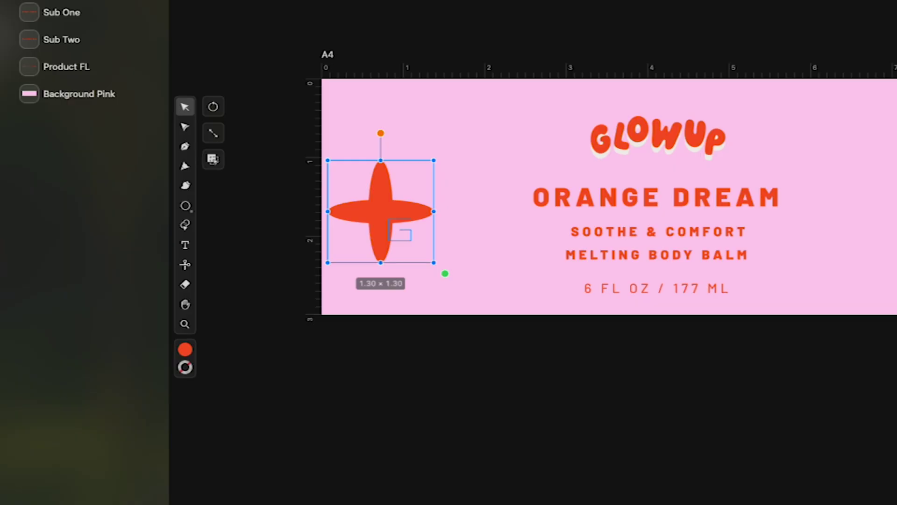
# Step: Recolour the star group with the cream #F1EFE9 sampled from the GlowUp logo's shadow
pyautogui.press('Escape')
pyautogui.press('i')
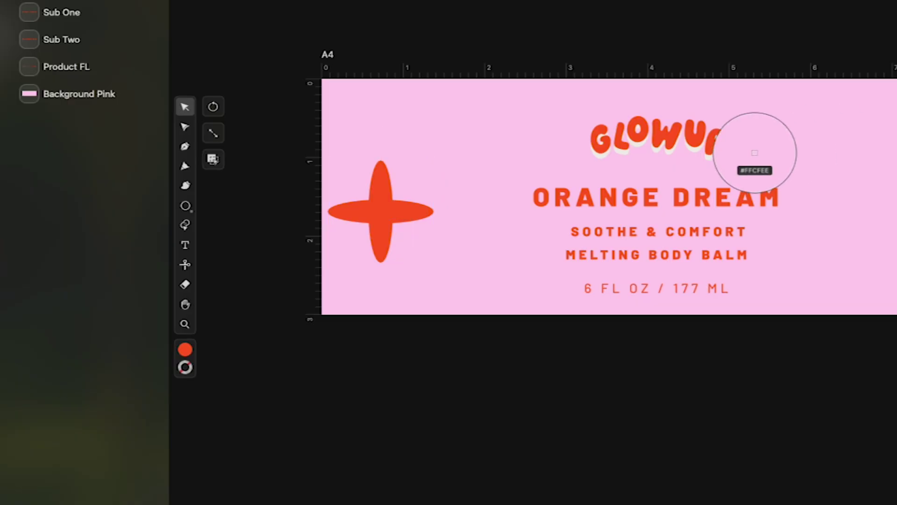
pyautogui.click(706, 158)
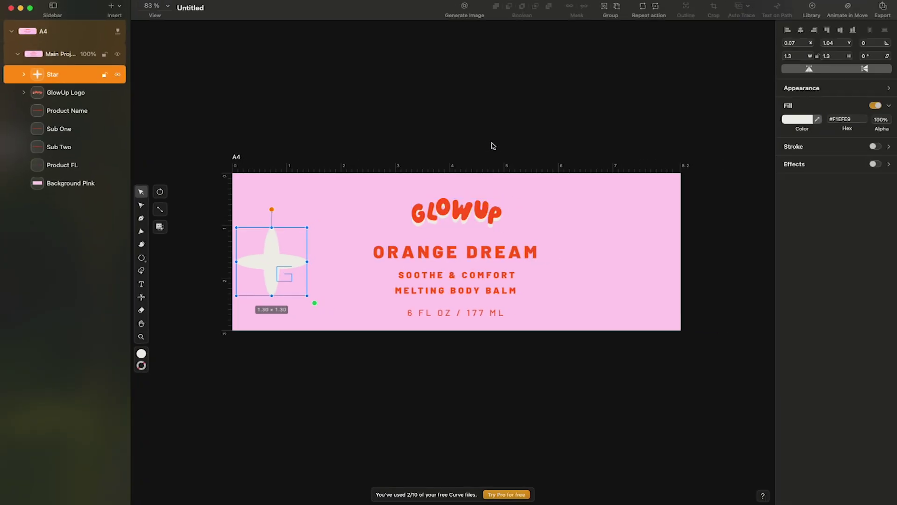
pyautogui.press('Escape')
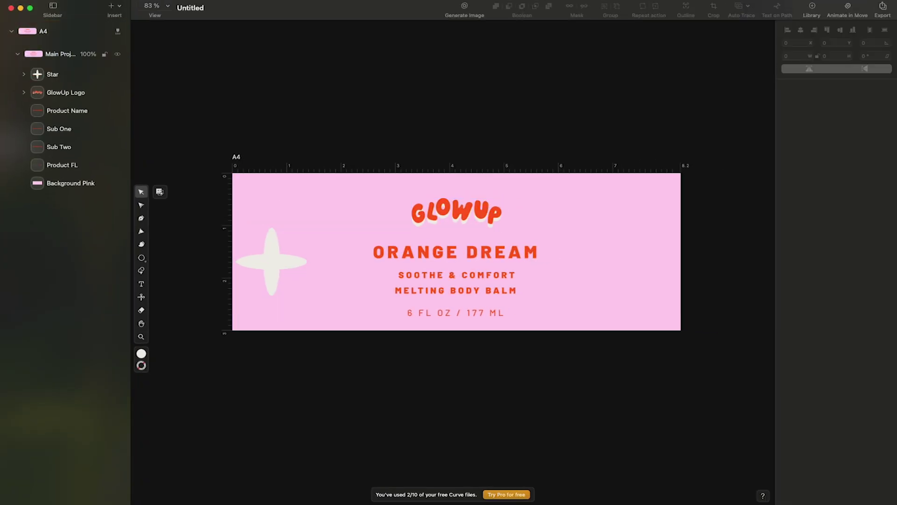
# Step: Shrink the star to about 0.34 in, tilt it at the logo's upper left, and place a smaller copy at the logo's lower left
pyautogui.click(272, 262)
pyautogui.moveTo(307, 295); pyautogui.dragTo(255, 246)
pyautogui.moveTo(248, 243); pyautogui.dragTo(418, 136)
pyautogui.press('super+c')
pyautogui.press('super+v')
pyautogui.moveTo(402, 206); pyautogui.dragTo(379, 234)
pyautogui.click(420, 132)
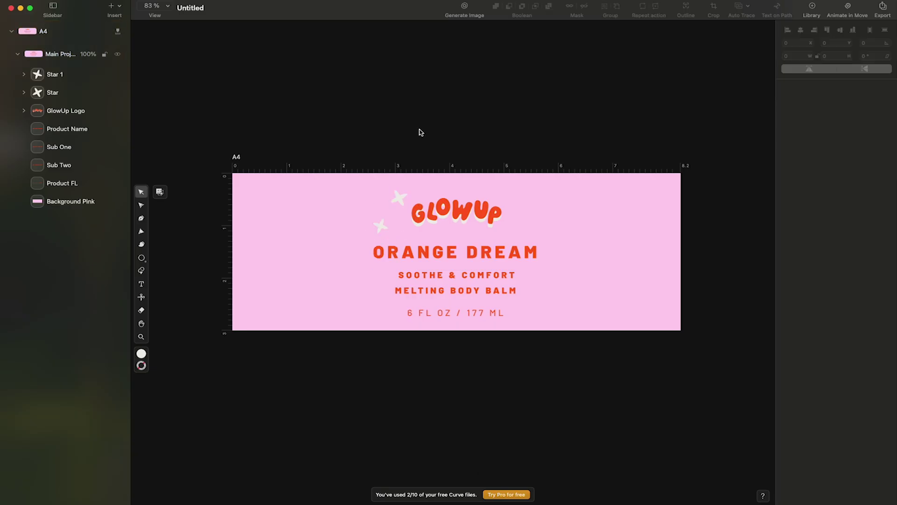
# Step: Rotate the star at the logo's upper left to about -27.57° and shift the smaller lower-left star slightly up
pyautogui.click(396, 197)
pyautogui.click(423, 187)
pyautogui.click(396, 197)
pyautogui.moveTo(381, 192); pyautogui.dragTo(387, 194)
pyautogui.click(467, 102)
pyautogui.moveTo(381, 230); pyautogui.dragTo(541, 170)
pyautogui.press('Escape')
# Step: Duplicate the upper-left star, place the copy at the logo's upper right, and rotate it to a mirrored tilt
pyautogui.click(398, 198)
pyautogui.press('super+c')
pyautogui.press('super+v')
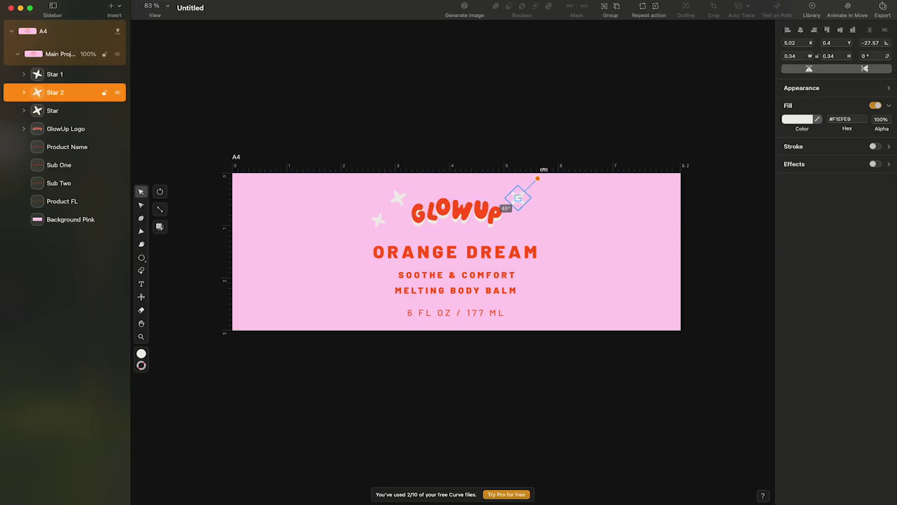
pyautogui.click(561, 78)
pyautogui.click(515, 198)
# Step: Duplicate the small lower-left star and place the copy at the logo's lower right
pyautogui.click(378, 221)
pyautogui.press('super+c')
pyautogui.press('super+v')
pyautogui.moveTo(378, 219); pyautogui.dragTo(537, 221)
pyautogui.click(556, 135)
pyautogui.click(518, 130)
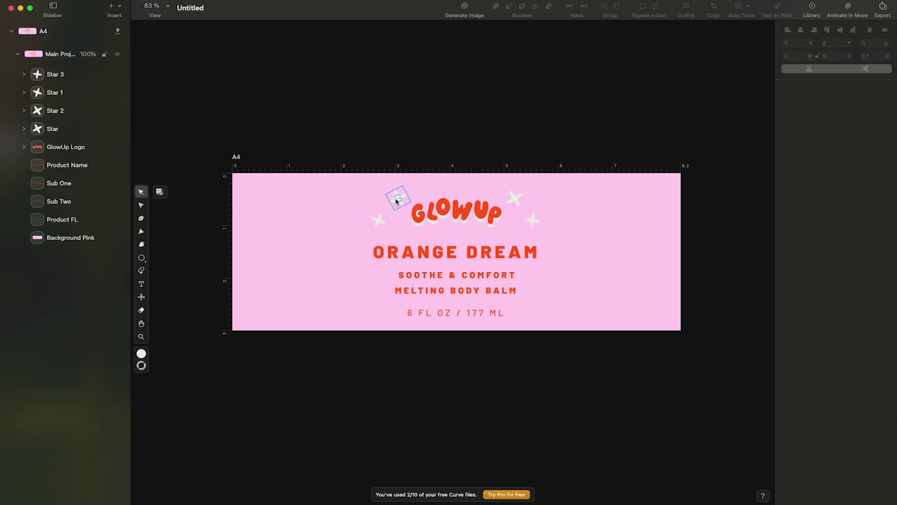
# Step: Reorder the star groups as Star 1, Star 2 and Star 3, and rename the original star below them as "Star 4"
pyautogui.click(398, 199)
pyautogui.moveTo(56, 92); pyautogui.dragTo(58, 69)
pyautogui.click(51, 133)
pyautogui.moveTo(56, 111); pyautogui.dragTo(56, 90)
pyautogui.doubleClick(53, 130)
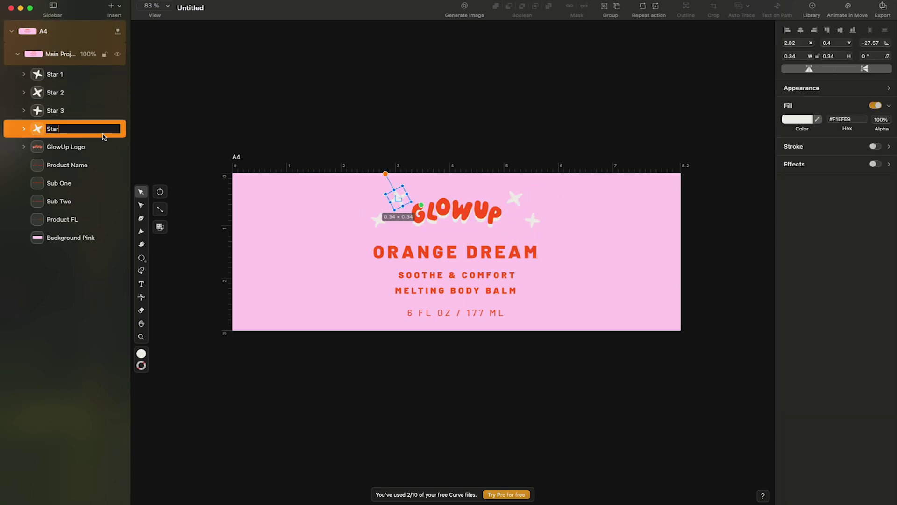
pyautogui.write('4')
pyautogui.click(190, 115)
# Step: Rotate the star at the logo's lower right clockwise and nudge the lower-left star slightly towards the logo
pyautogui.click(532, 220)
pyautogui.moveTo(533, 193); pyautogui.dragTo(550, 199)
pyautogui.click(617, 80)
pyautogui.moveTo(379, 220); pyautogui.dragTo(381, 220)
pyautogui.click(467, 76)
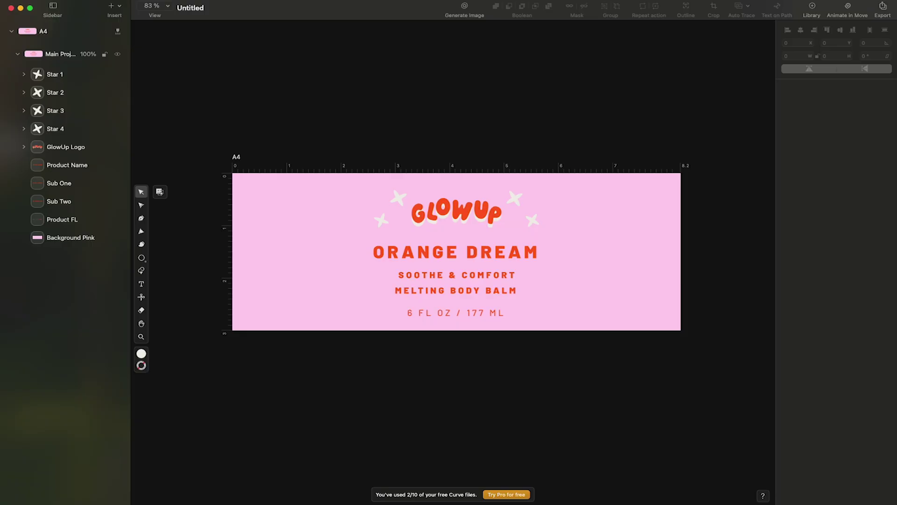
# Step: Set up the Brush tool with 70% smoothing, no stroke, and a fill of #F1EFE9 sampled from a star
pyautogui.click(141, 244)
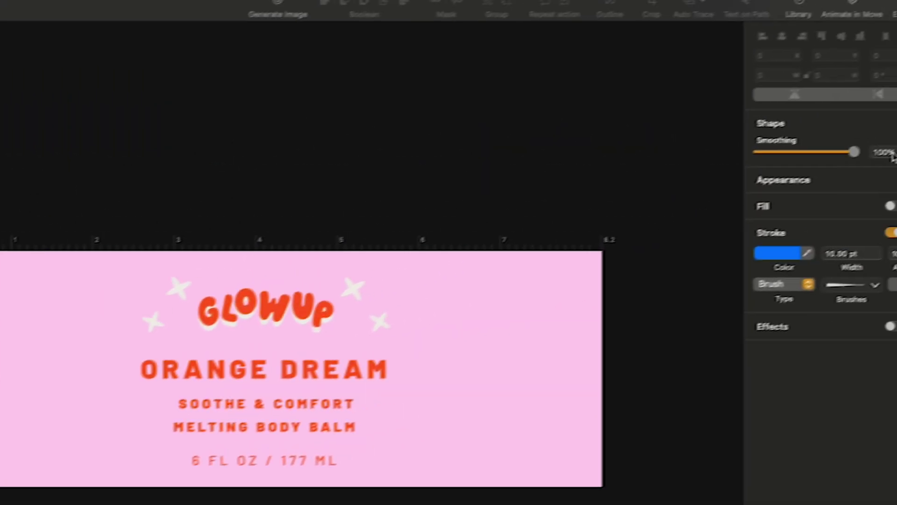
pyautogui.click(888, 154)
pyautogui.write('70')
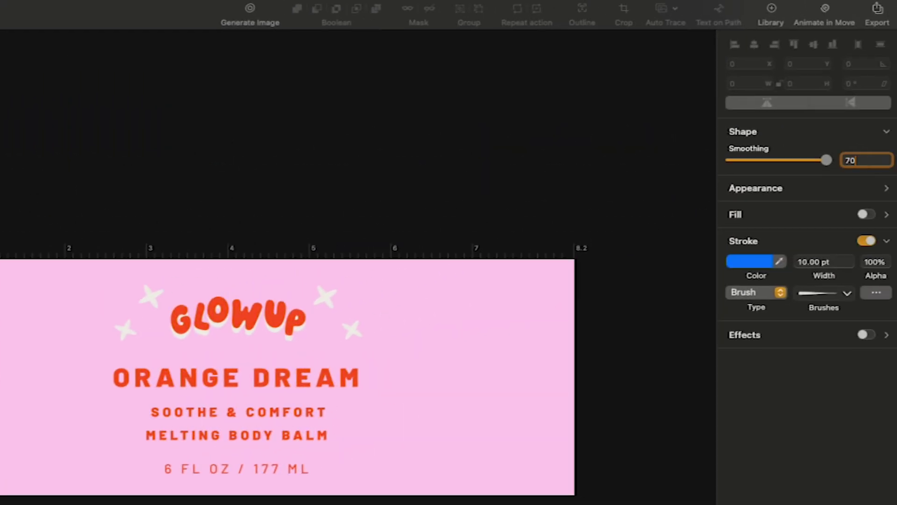
pyautogui.click(866, 241)
pyautogui.click(868, 215)
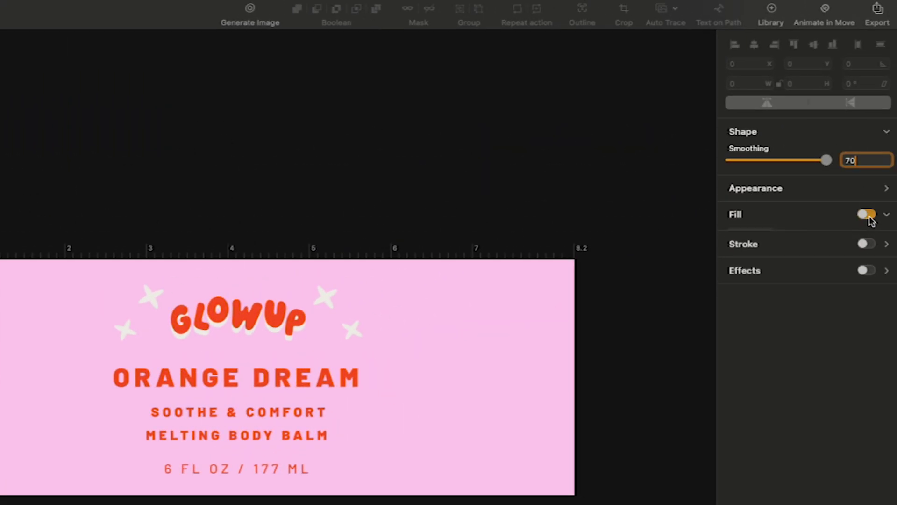
pyautogui.click(779, 235)
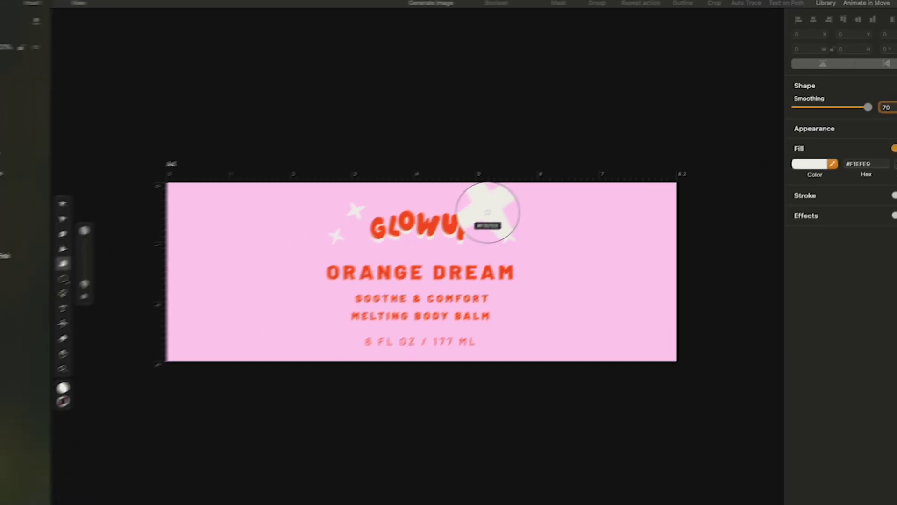
pyautogui.click(487, 212)
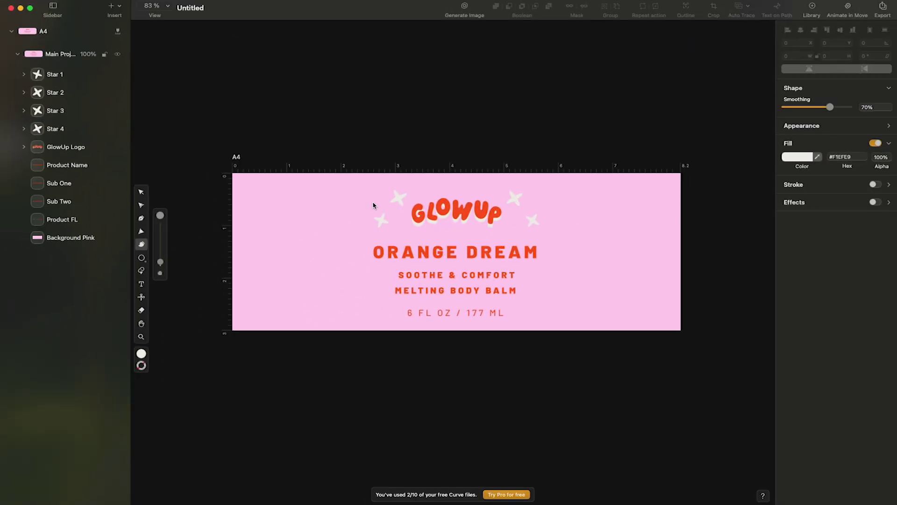
# Step: Paint two round cream dots around the stars left of the logo, and shrink the upper one to about 0.10 × 0.11 in
pyautogui.moveTo(381, 198)
pyautogui.mouseDown()
pyautogui.moveTo(379, 208)
pyautogui.moveTo(381, 198)
pyautogui.mouseUp()
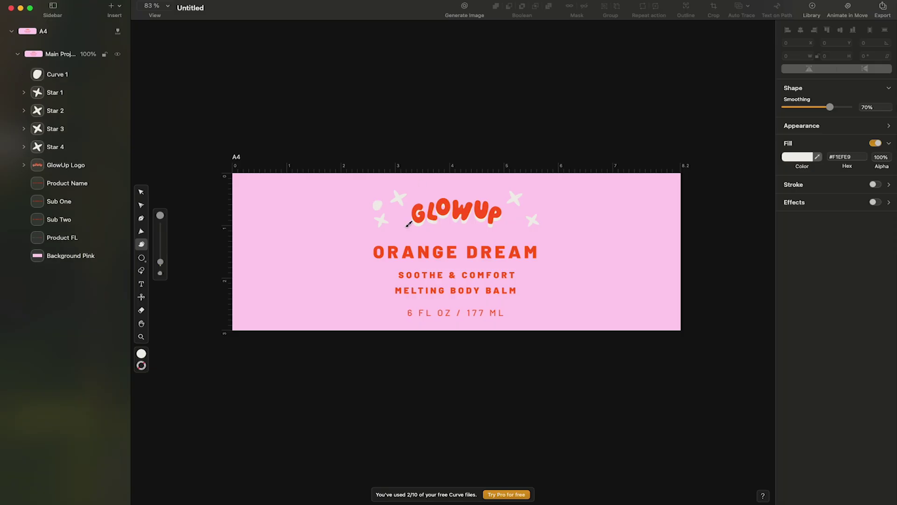
pyautogui.moveTo(402, 231); pyautogui.dragTo(403, 232)
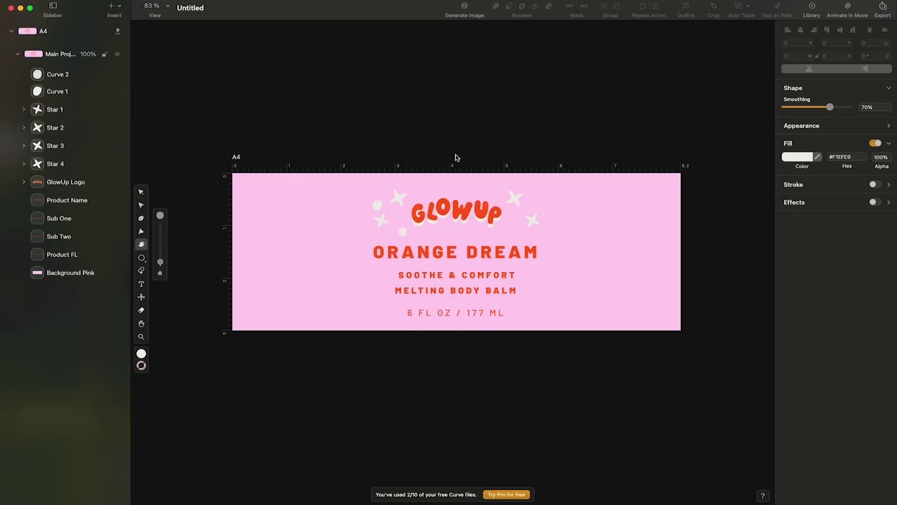
pyautogui.press('v')
pyautogui.click(466, 146)
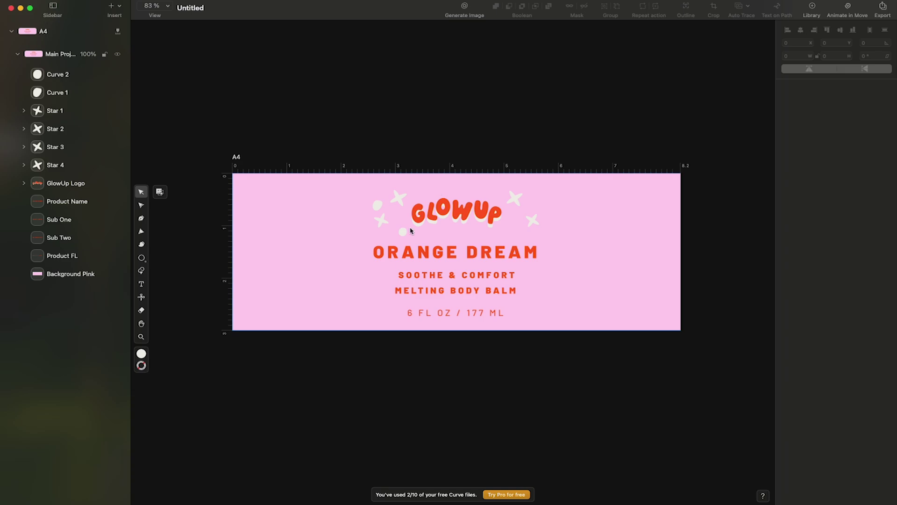
pyautogui.moveTo(378, 205); pyautogui.dragTo(376, 204)
pyautogui.moveTo(402, 232); pyautogui.dragTo(403, 232)
pyautogui.press('Escape')
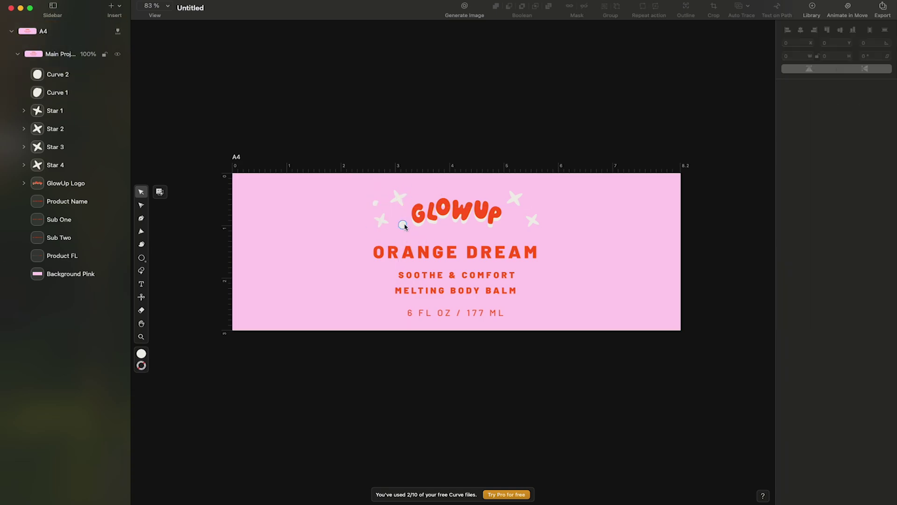
# Step: Copy both dots to matching positions right of the logo and rotate the upper copy about 138°
pyautogui.click(401, 231)
pyautogui.moveTo(375, 203); pyautogui.dragTo(515, 225)
pyautogui.click(443, 183)
pyautogui.click(377, 203)
pyautogui.press('super+c')
pyautogui.press('super+v')
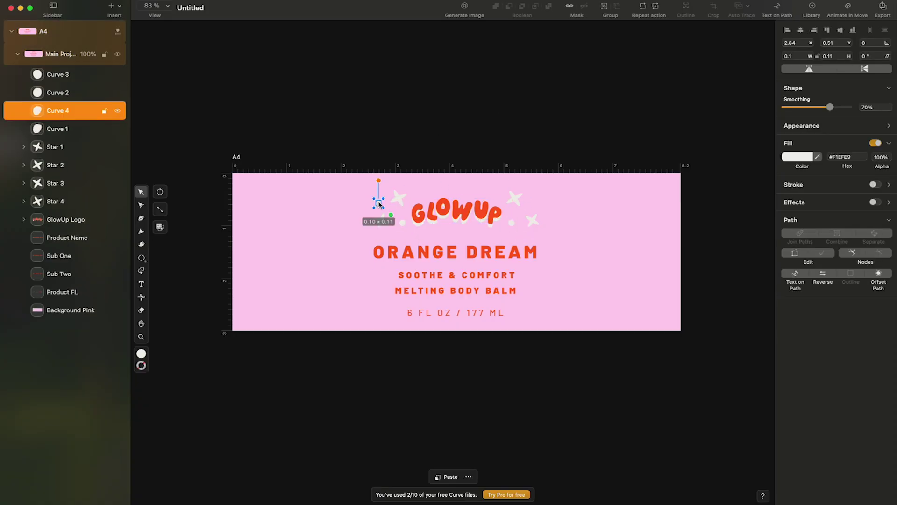
pyautogui.moveTo(378, 202); pyautogui.dragTo(531, 202)
pyautogui.click(540, 192)
pyautogui.click(532, 203)
pyautogui.press('Escape')
# Step: Rename the lower-left, upper-left, lower-right and upper-right dots as "Ball 1", "Ball 2", "Ball 3" and "Ball 4"
pyautogui.click(402, 223)
pyautogui.doubleClick(58, 92)
pyautogui.write('Ball 1')
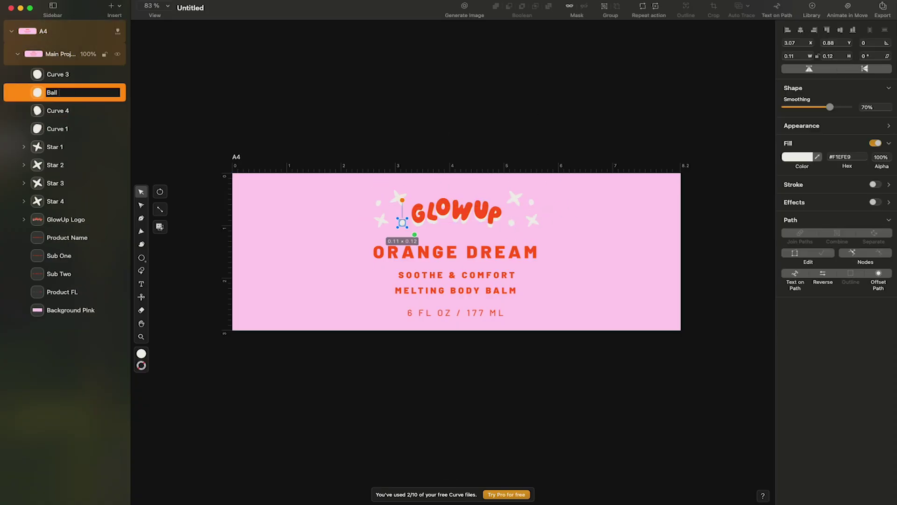
pyautogui.doubleClick(57, 128)
pyautogui.write('Ball 2')
pyautogui.doubleClick(61, 75)
pyautogui.write('Ball 3')
pyautogui.doubleClick(60, 110)
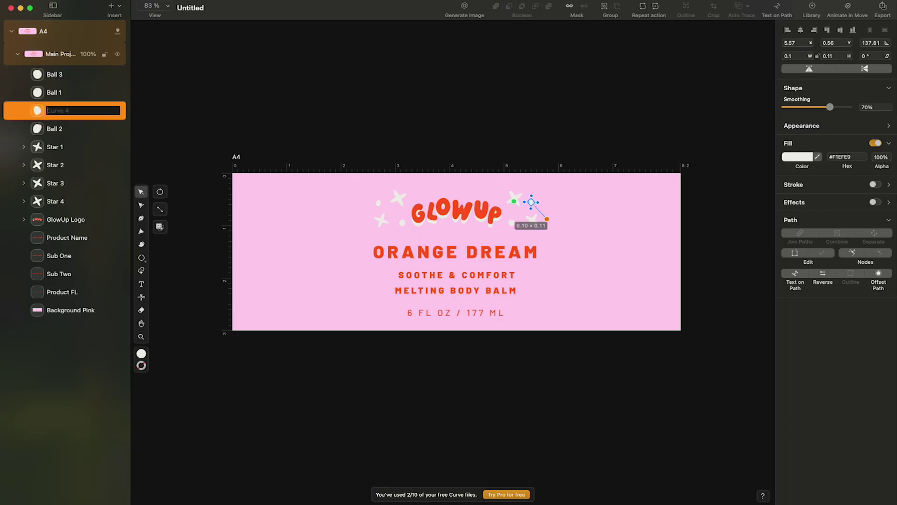
pyautogui.write('Ball 4')
pyautogui.click(188, 77)
# Step: Group the four ball objects and name the group "Ball Elements"
pyautogui.click(75, 129)
pyautogui.keyDown('shift'); pyautogui.click(65, 75); pyautogui.keyUp('shift')
pyautogui.press('super+g')
pyautogui.doubleClick(63, 75)
pyautogui.write('Ball Elements')
# Step: Group Star 1 through Star 4 and name the group "Star Elements"
pyautogui.click(82, 91)
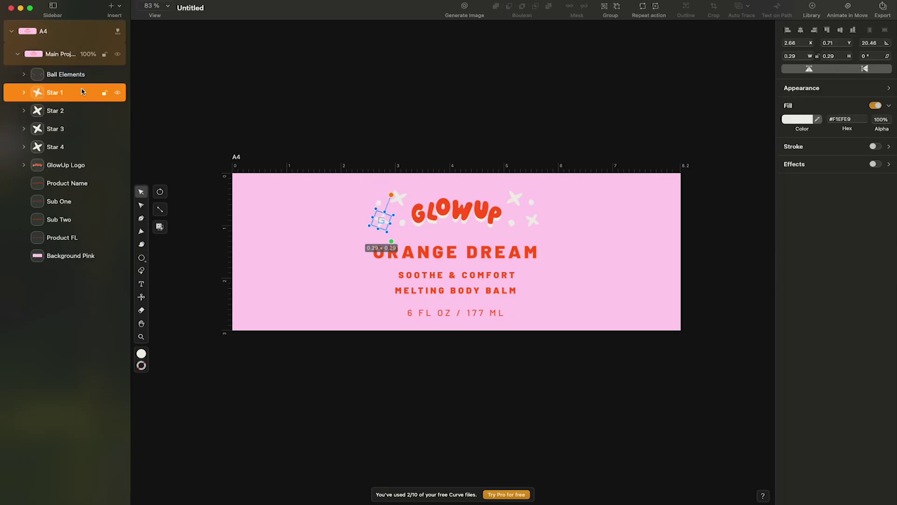
pyautogui.keyDown('shift'); pyautogui.click(70, 147); pyautogui.keyUp('shift')
pyautogui.press('super+g')
pyautogui.doubleClick(59, 92)
pyautogui.write('Star Elements')
pyautogui.click(760, 143)
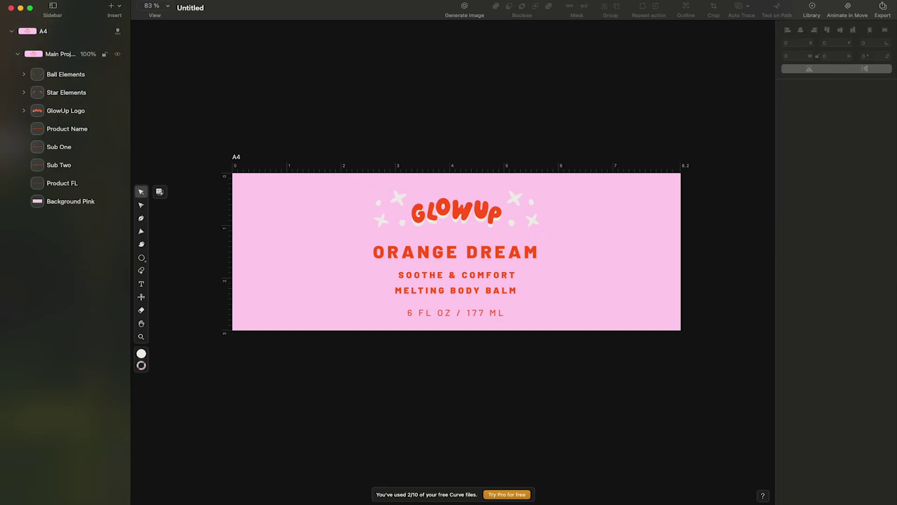
# Step: Add the orange organic-shapes artwork, scale it to about 3.28 × 4.56 in, and move it over the label's left end
pyautogui.moveTo(896, 316); pyautogui.dragTo(502, 240)
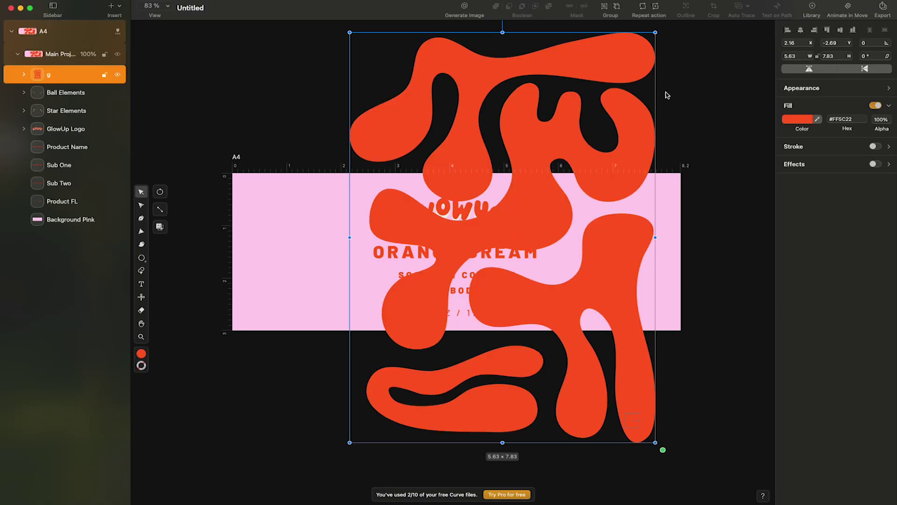
pyautogui.moveTo(655, 32); pyautogui.dragTo(527, 247)
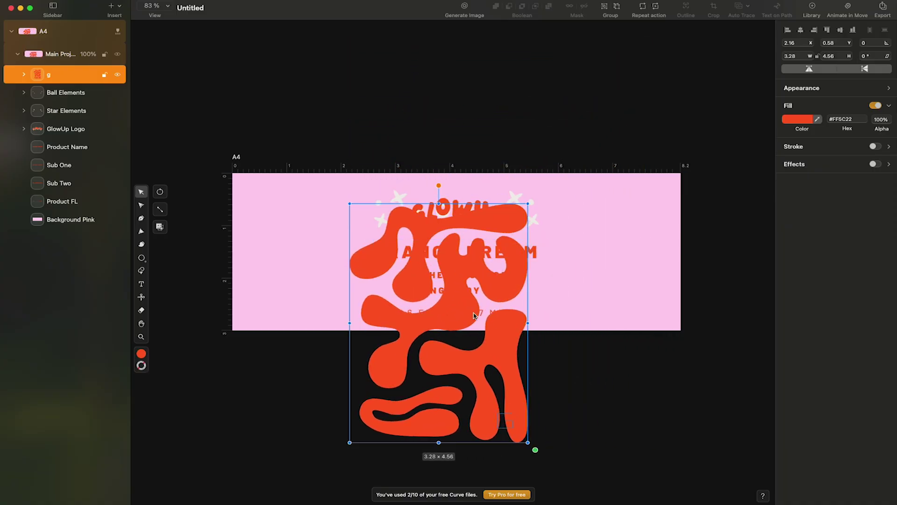
pyautogui.moveTo(455, 336); pyautogui.dragTo(335, 265)
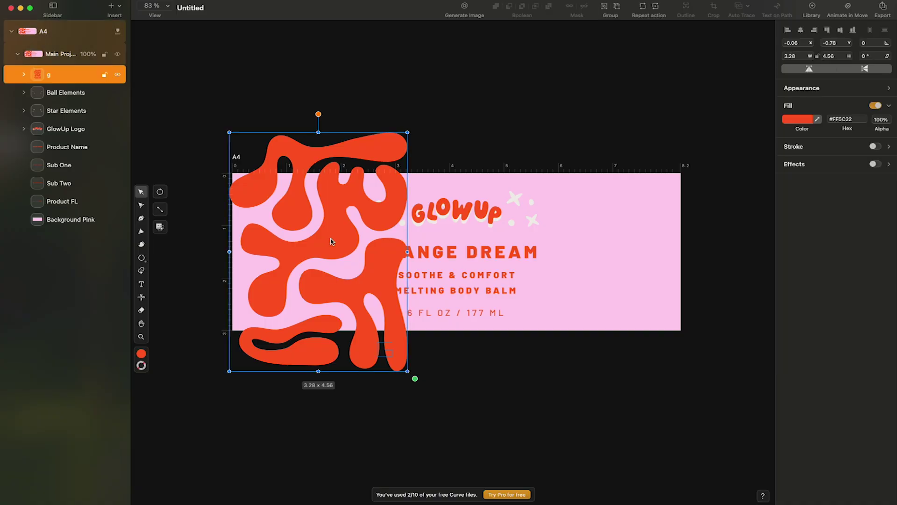
# Step: Rotate the organic-shapes artwork 90°, enlarge it to about 3.88 × 5.39 in, and overlap it with the label's left end
pyautogui.moveTo(318, 114); pyautogui.dragTo(456, 252)
pyautogui.moveTo(342, 335); pyautogui.dragTo(266, 329)
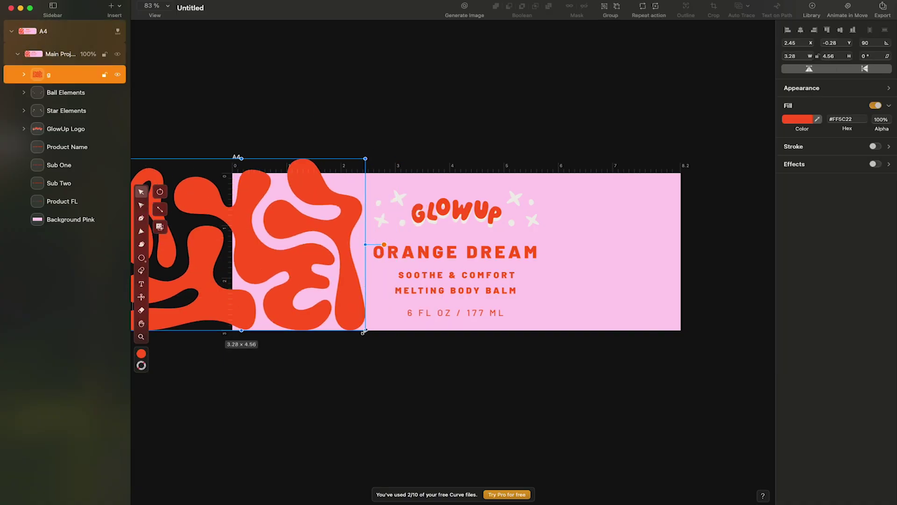
pyautogui.moveTo(365, 330); pyautogui.dragTo(392, 351)
pyautogui.moveTo(355, 234); pyautogui.dragTo(327, 225)
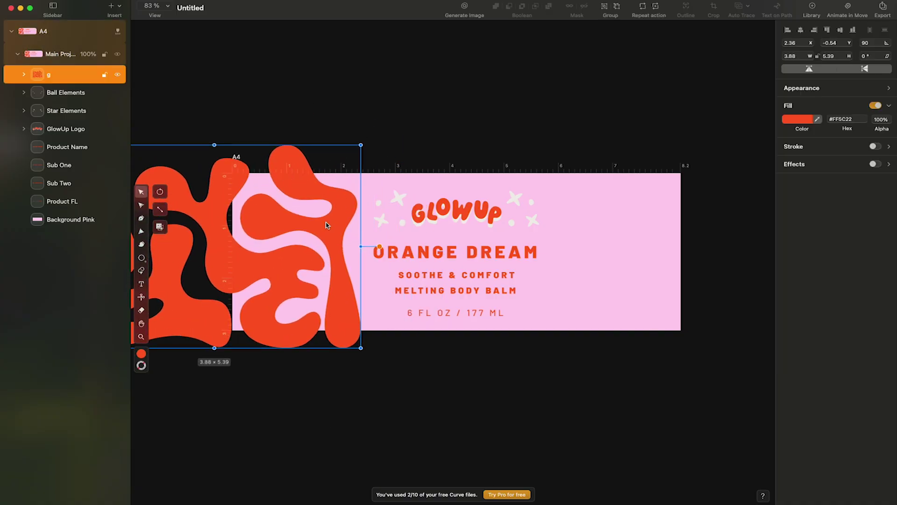
# Step: Rotate the organic-shapes artwork back to 0° and reposition it at about X -1.44, Y -2.02 over the label's left end
pyautogui.hscroll(-1, 326, 226)
pyautogui.hscroll(-3, 326, 226)
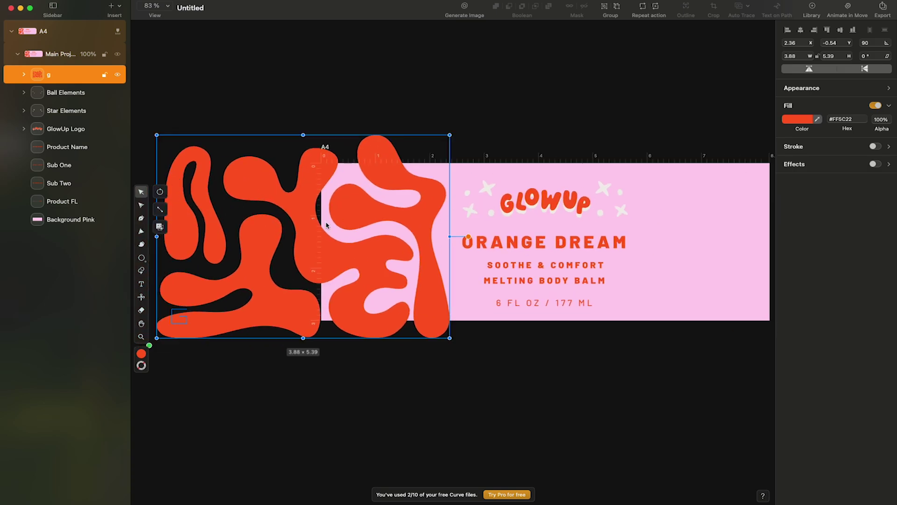
pyautogui.hscroll(-2, 326, 225)
pyautogui.hscroll(-1, 391, 248)
pyautogui.moveTo(564, 251); pyautogui.dragTo(399, 91)
pyautogui.moveTo(481, 311); pyautogui.dragTo(525, 274)
pyautogui.hscroll(4, 525, 274)
pyautogui.click(610, 139)
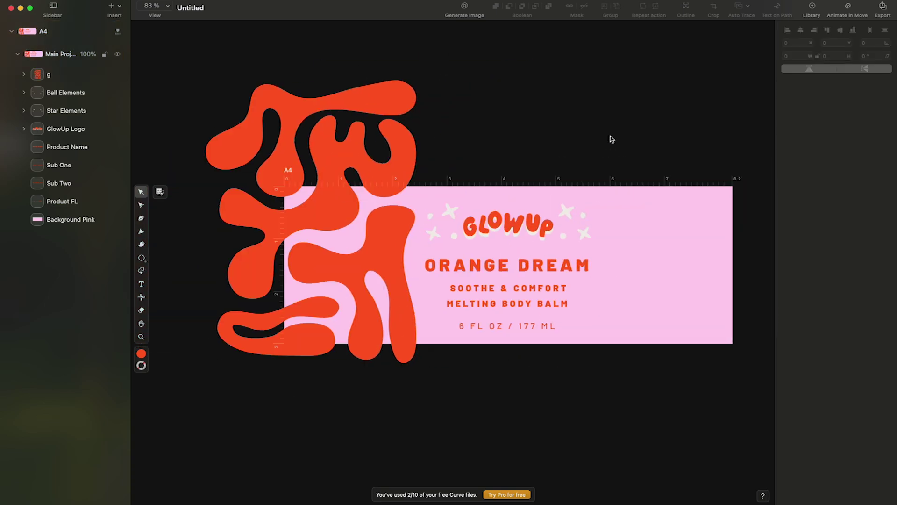
# Step: Set the organic-shapes artwork's fill alpha to 30%
pyautogui.hscroll(1, 611, 138)
pyautogui.click(369, 245)
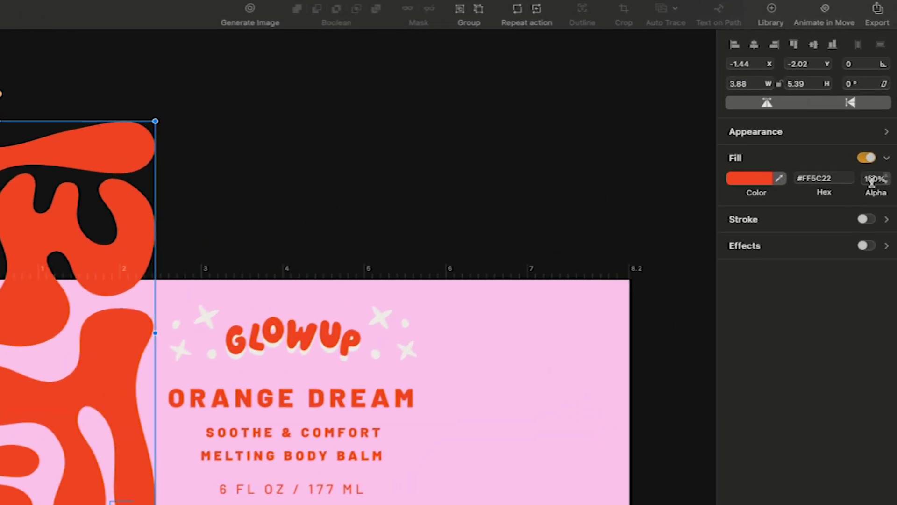
pyautogui.click(880, 123)
pyautogui.write('30')
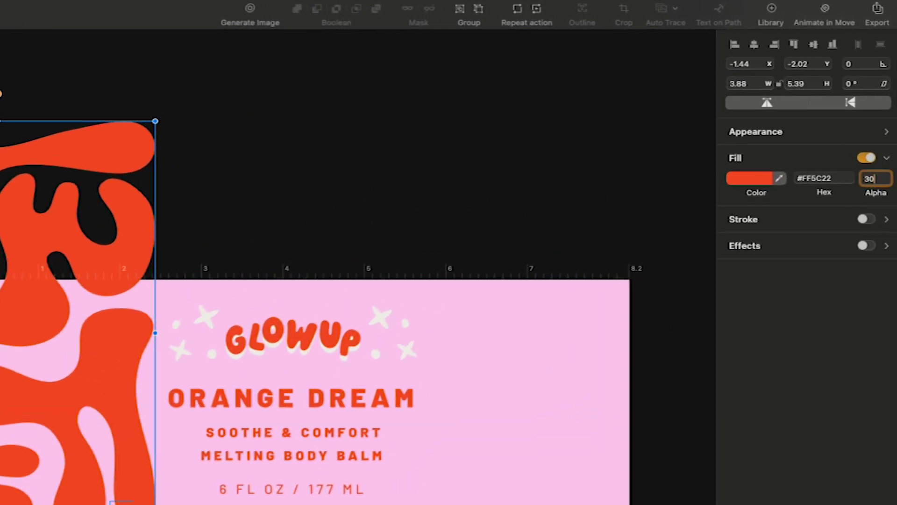
pyautogui.press('Return')
pyautogui.click(455, 149)
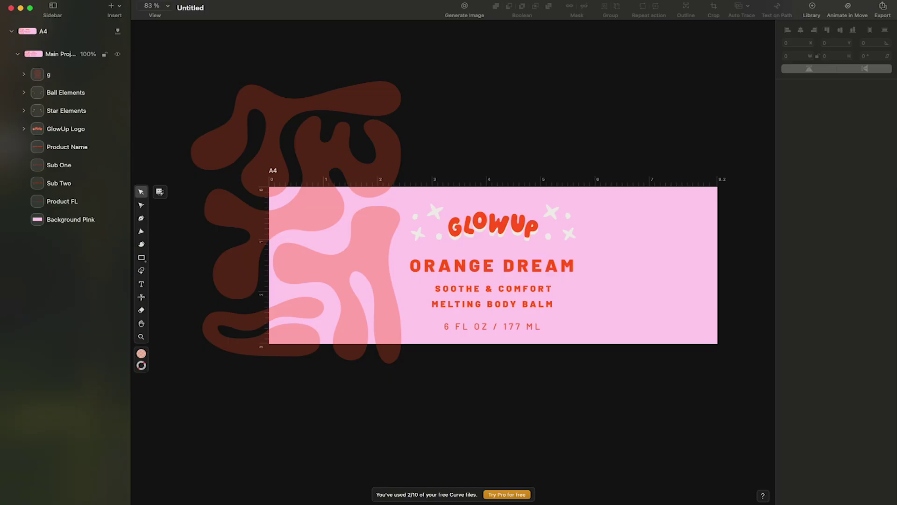
# Step: Draw a rectangle about 2.64 × 3 in over the label's left end and place it directly below the organic-shapes group "g"
pyautogui.click(141, 257)
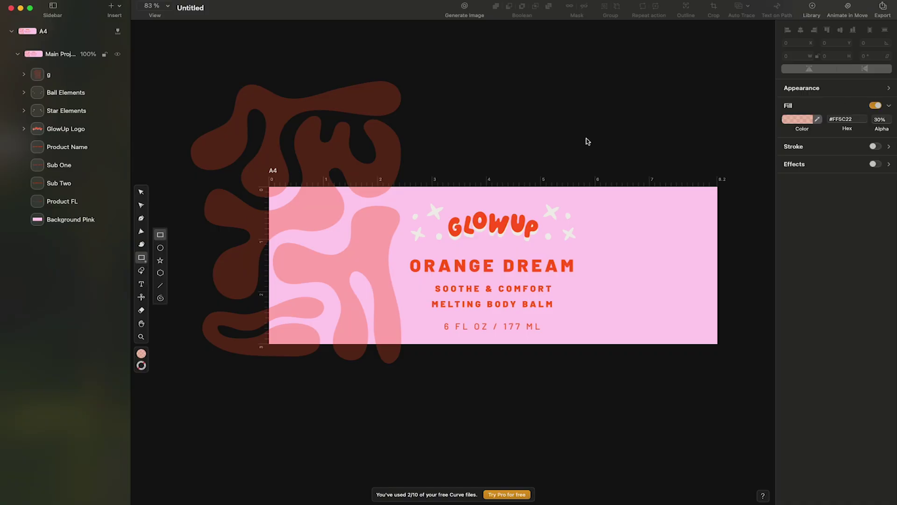
pyautogui.moveTo(416, 186); pyautogui.dragTo(270, 345)
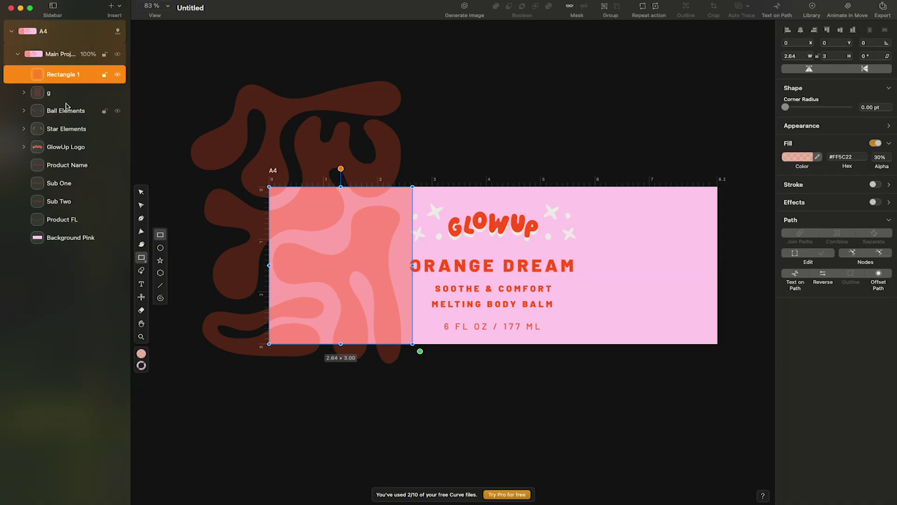
pyautogui.moveTo(65, 76); pyautogui.dragTo(66, 101)
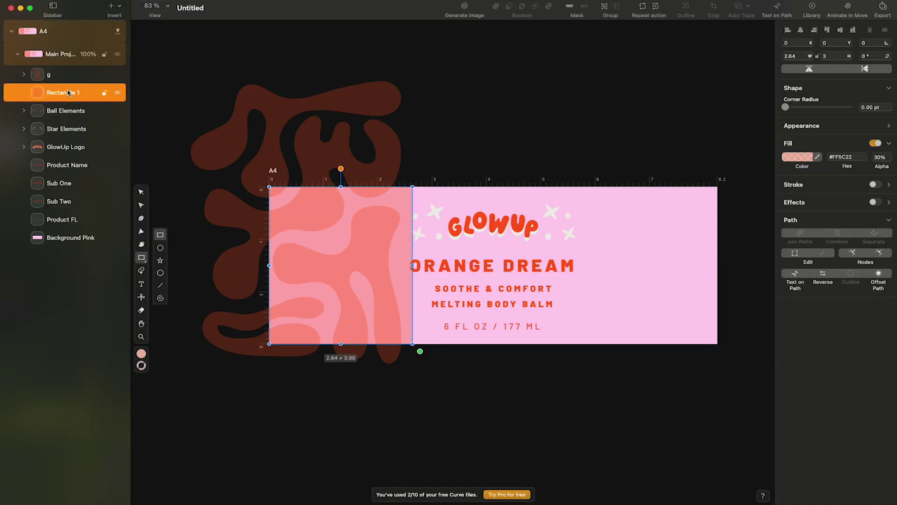
# Step: Mask the organic-shapes group "g" with the rectangle over the label's left end
pyautogui.keyDown('shift'); pyautogui.click(72, 77); pyautogui.keyUp('shift')
pyautogui.rightClick(72, 76)
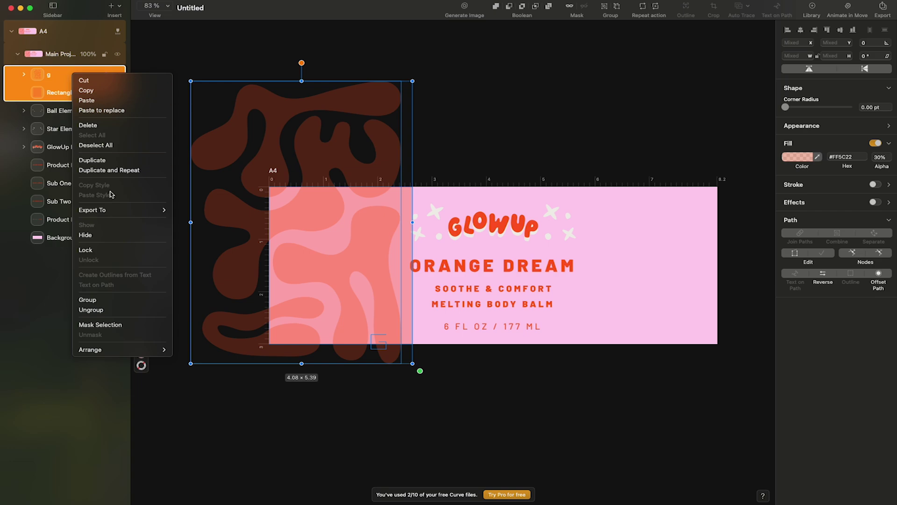
pyautogui.click(109, 328)
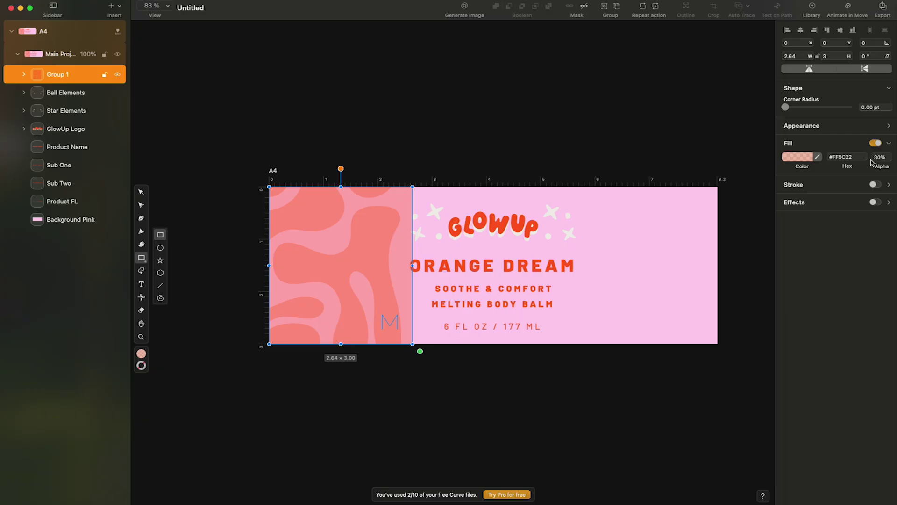
# Step: Turn off the fill of the mask rectangle inside the masked group
pyautogui.click(22, 75)
pyautogui.click(84, 109)
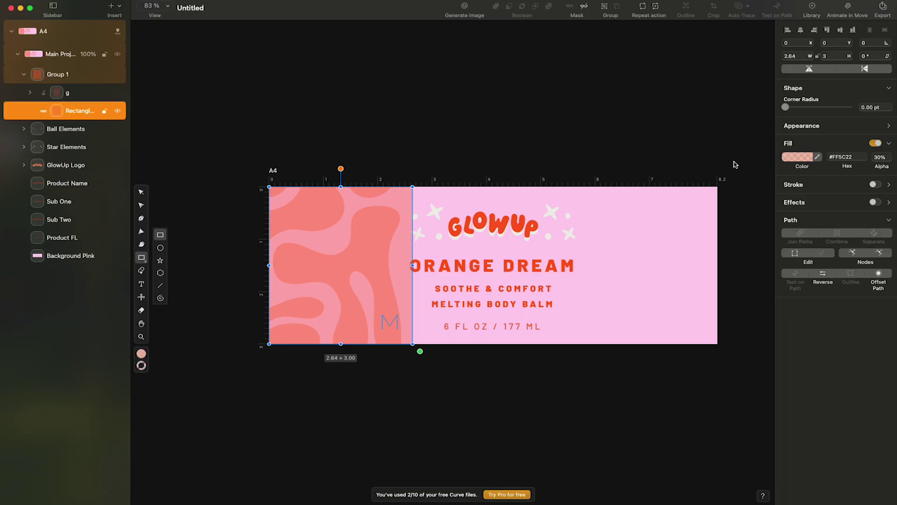
pyautogui.click(875, 143)
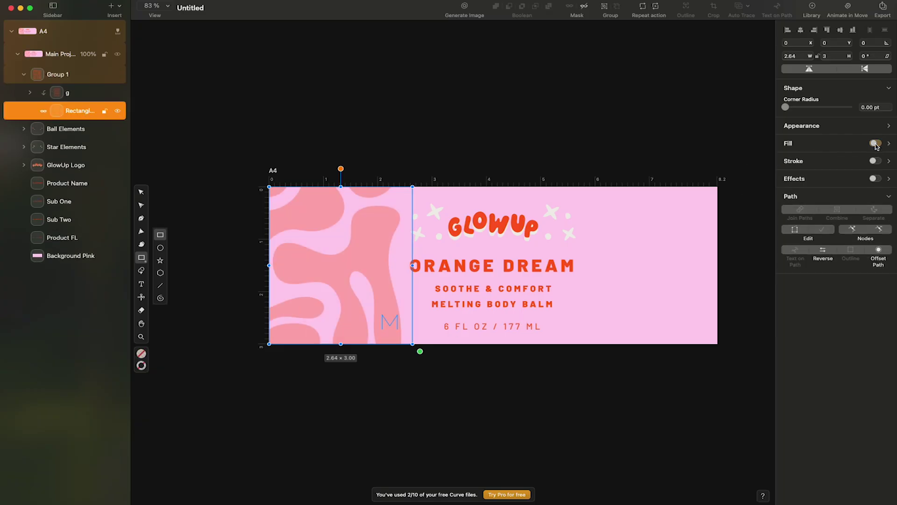
pyautogui.click(361, 104)
pyautogui.click(141, 192)
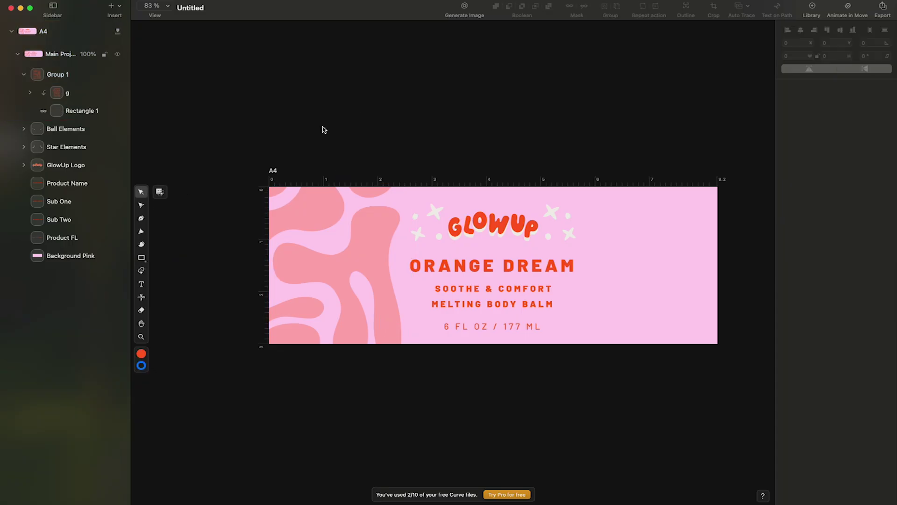
# Step: Duplicate the masked organic-shapes group, mirror the copy horizontally, and place it flush with the label's right end
pyautogui.click(358, 220)
pyautogui.click(409, 141)
pyautogui.click(24, 75)
pyautogui.click(60, 77)
pyautogui.click(63, 92)
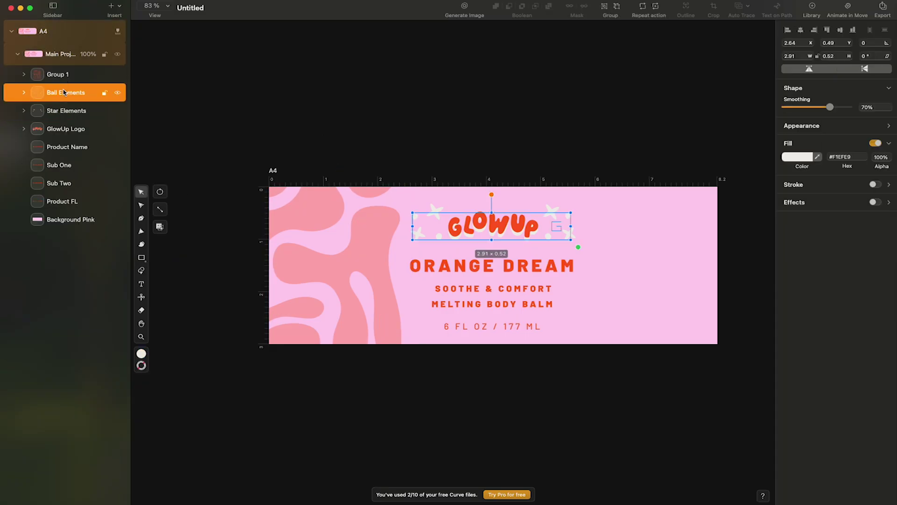
pyautogui.click(65, 78)
pyautogui.press('super+c')
pyautogui.press('super+v')
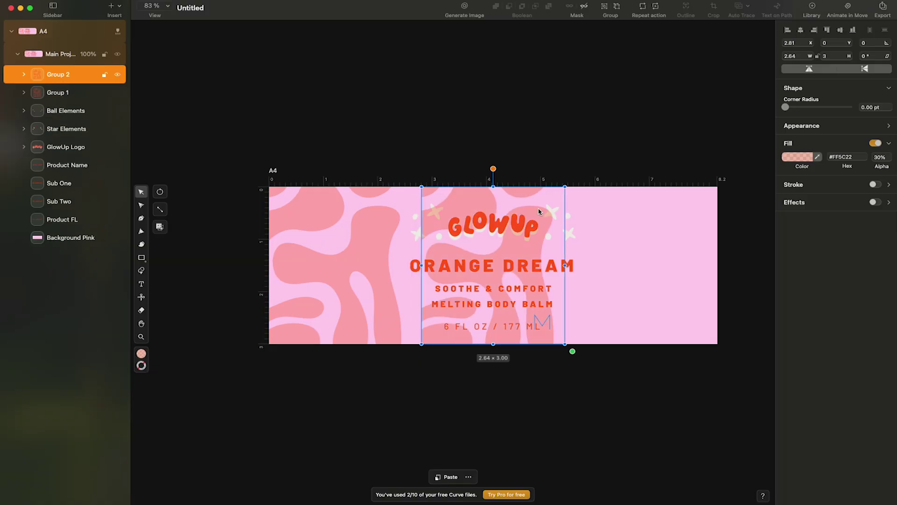
pyautogui.moveTo(539, 212); pyautogui.dragTo(686, 222)
pyautogui.click(693, 128)
# Step: Rename the left masked group Blob 1 and the right one Blob 2, and move both directly above Background Pink in the layer order
pyautogui.doubleClick(61, 92)
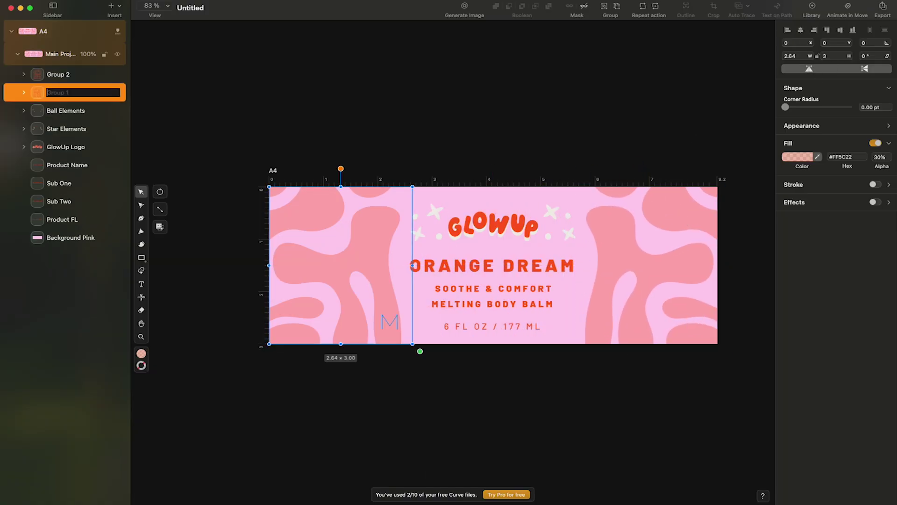
pyautogui.write('Blob 1')
pyautogui.doubleClick(60, 74)
pyautogui.write('Blob 2')
pyautogui.click(208, 87)
pyautogui.click(64, 92)
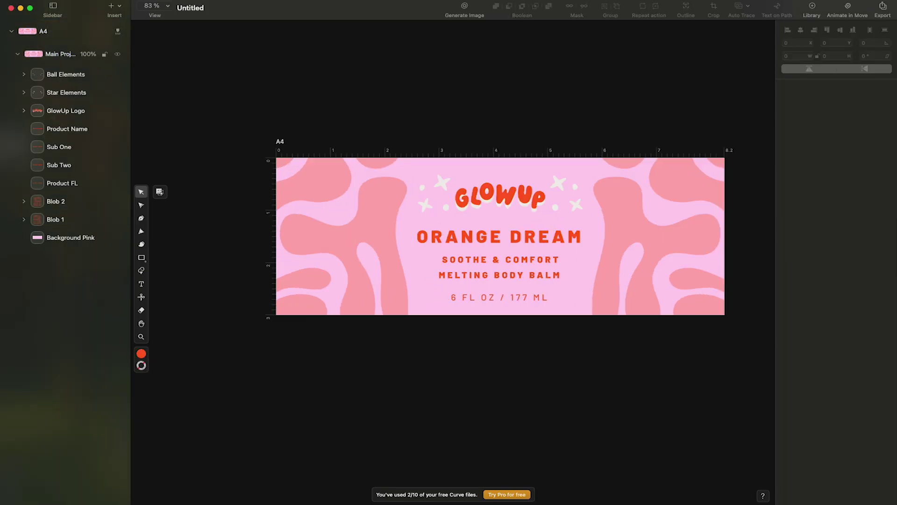
# Step: Draw a rectangle about 1.87 × 2.71 in over the left blob pattern and set its corner radius to 14 pt
pyautogui.click(141, 258)
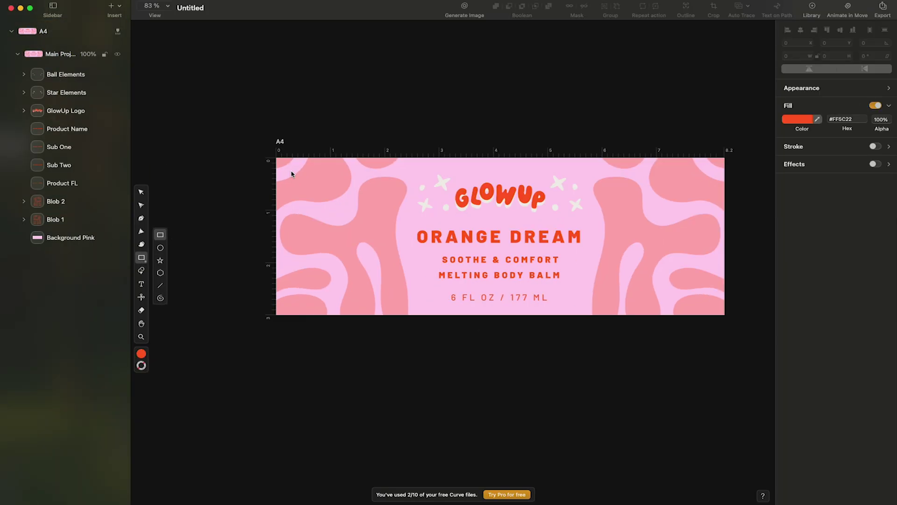
pyautogui.moveTo(284, 165); pyautogui.dragTo(386, 307)
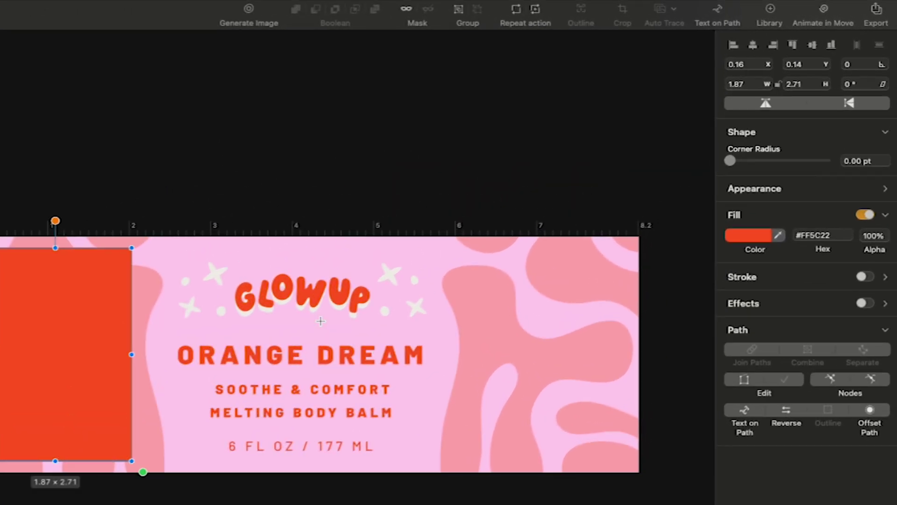
pyautogui.click(860, 162)
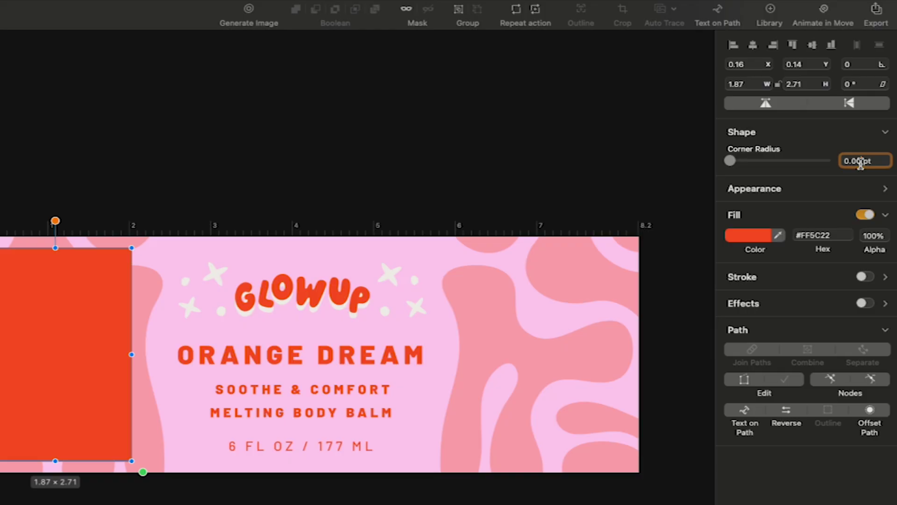
pyautogui.write('14')
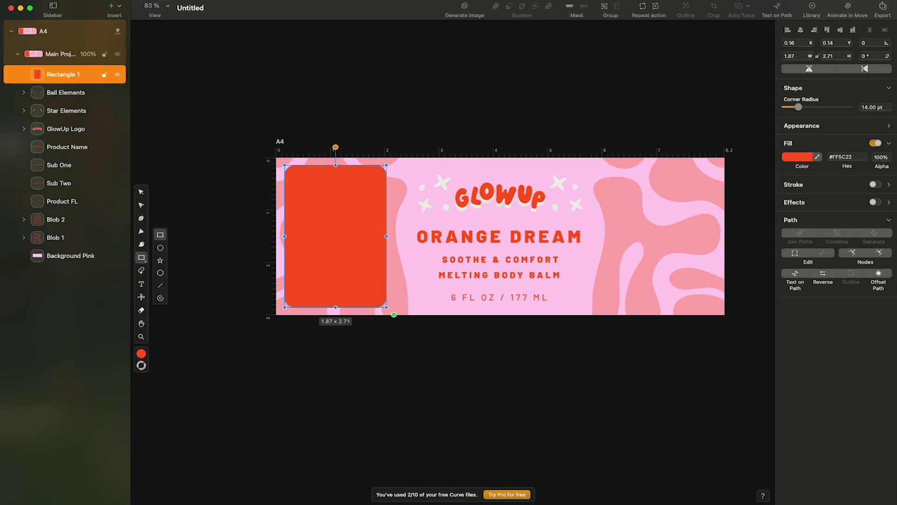
# Step: Fill the rounded rectangle with the off-white #F1EFE9 sampled from a star accent
pyautogui.click(817, 156)
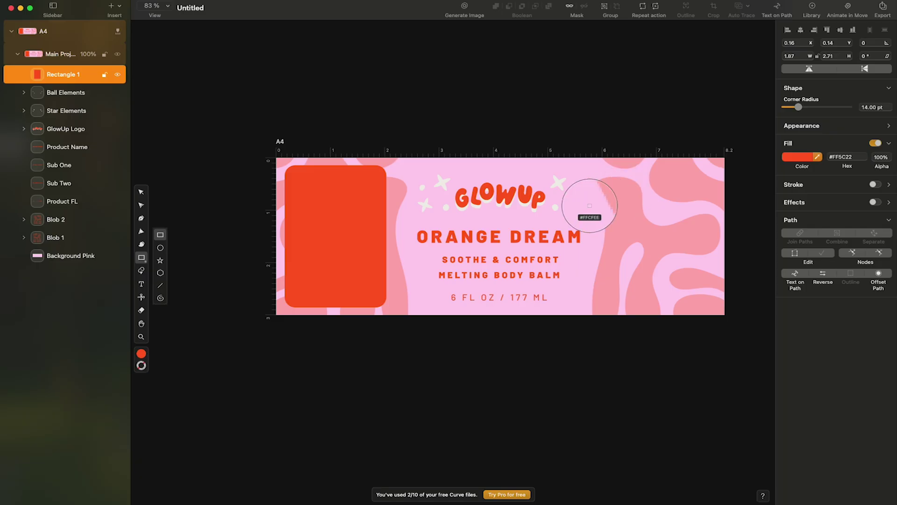
pyautogui.click(574, 204)
pyautogui.click(555, 352)
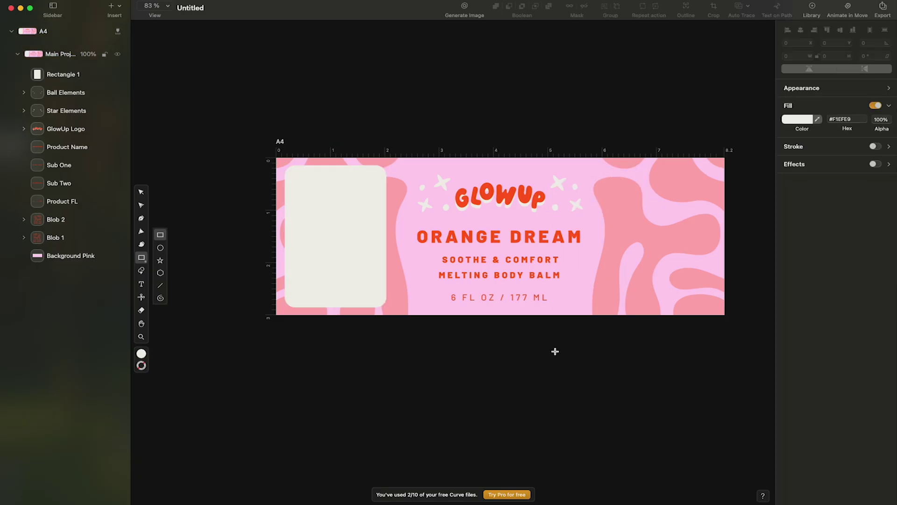
# Step: Duplicate the off-white rounded rectangle to the matching position over the right blob pattern
pyautogui.press('v')
pyautogui.click(355, 245)
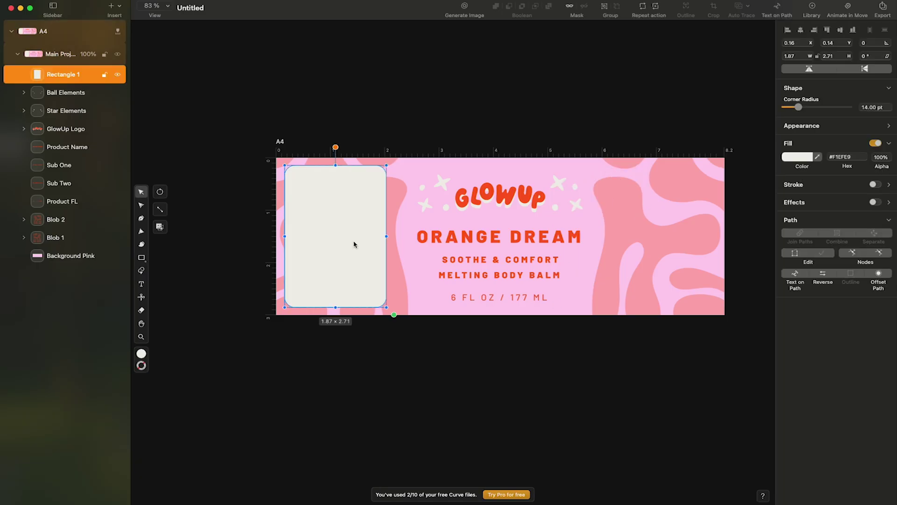
pyautogui.keyDown('alt'); pyautogui.moveTo(337, 226); pyautogui.dragTo(666, 226); pyautogui.keyUp('alt')
pyautogui.click(682, 95)
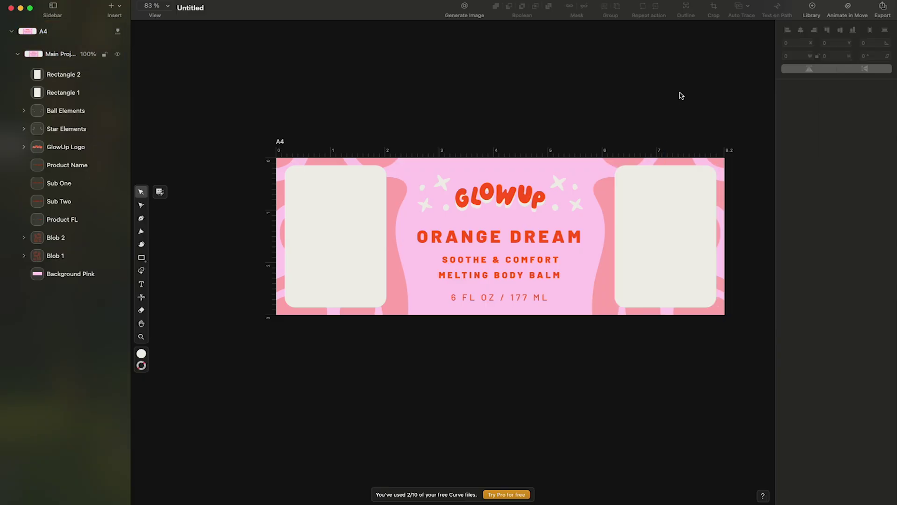
# Step: Rename the left rounded rectangle Left Info Solid and the right one Right Info Solid
pyautogui.click(70, 93)
pyautogui.write('Left Info')
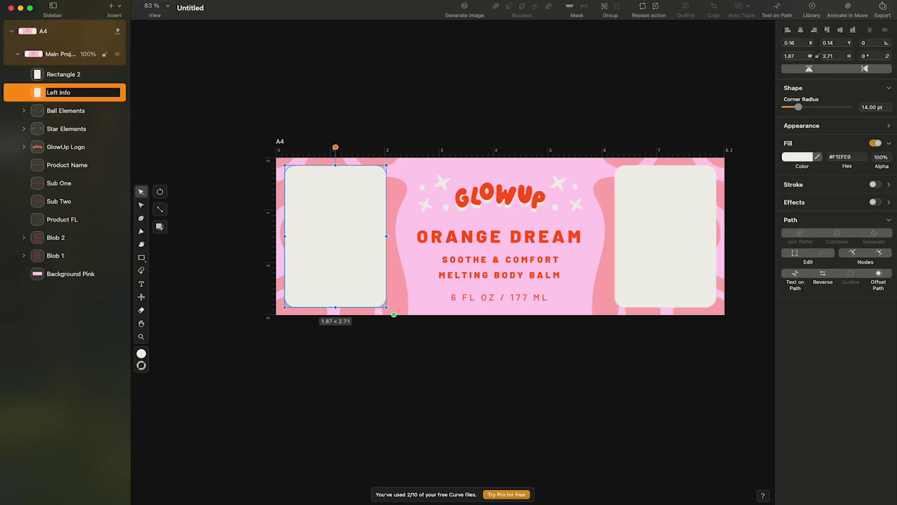
pyautogui.write(' Solid')
pyautogui.doubleClick(60, 74)
pyautogui.write('Right Info Solid')
pyautogui.click(481, 76)
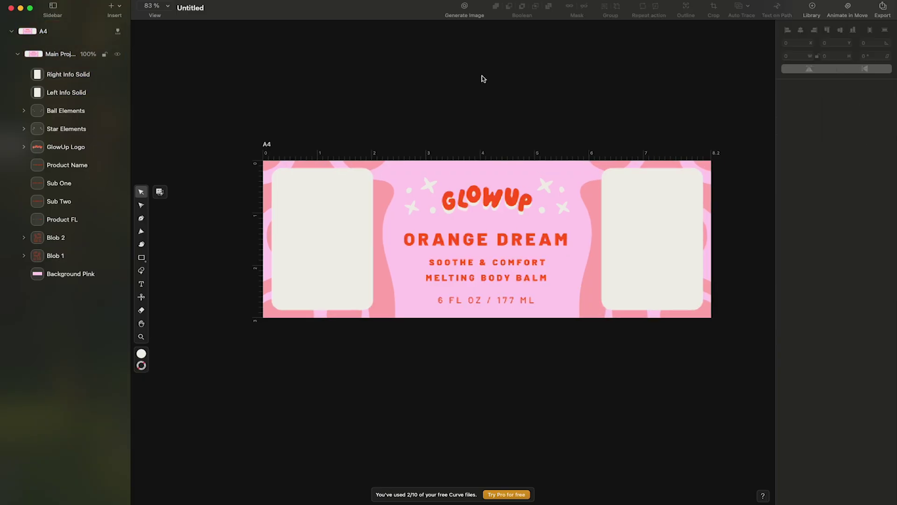
# Step: Insert the black bowl-shape reference image, shrink it to about 1.97 × 1.03 in, and place it over the left info rectangle
pyautogui.scroll(2, 481, 77)
pyautogui.hscroll(2, 480, 76)
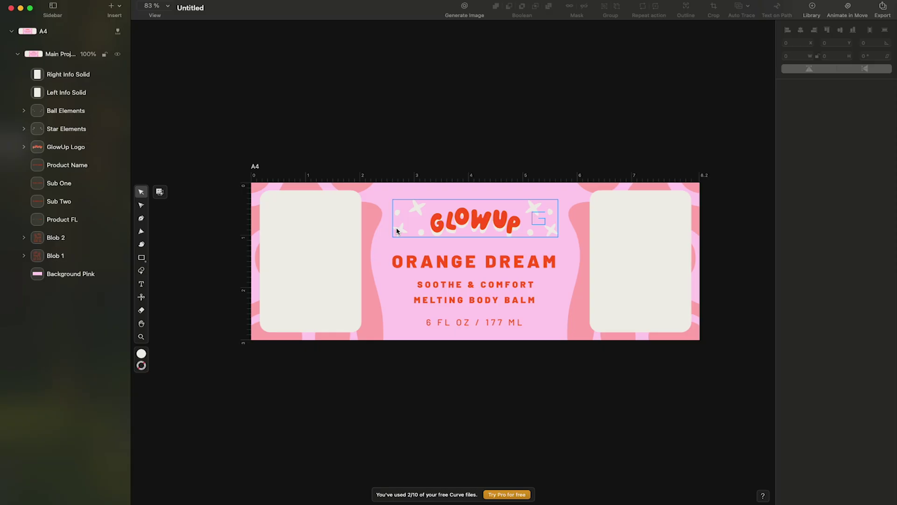
pyautogui.moveTo(521, 300)
pyautogui.mouseDown()
pyautogui.moveTo(365, 241)
pyautogui.moveTo(507, 296)
pyautogui.mouseUp()
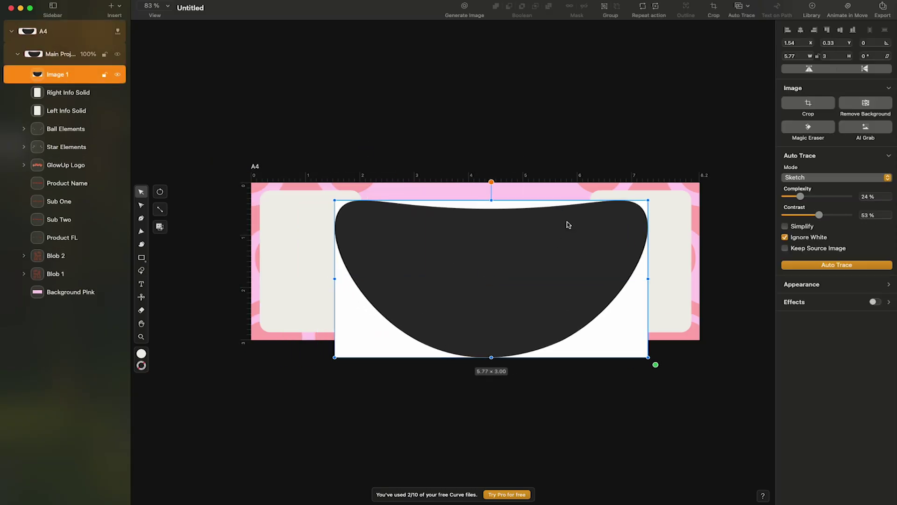
pyautogui.moveTo(649, 198); pyautogui.dragTo(477, 287)
pyautogui.moveTo(433, 331); pyautogui.dragTo(372, 253)
pyautogui.moveTo(414, 277); pyautogui.dragTo(377, 263)
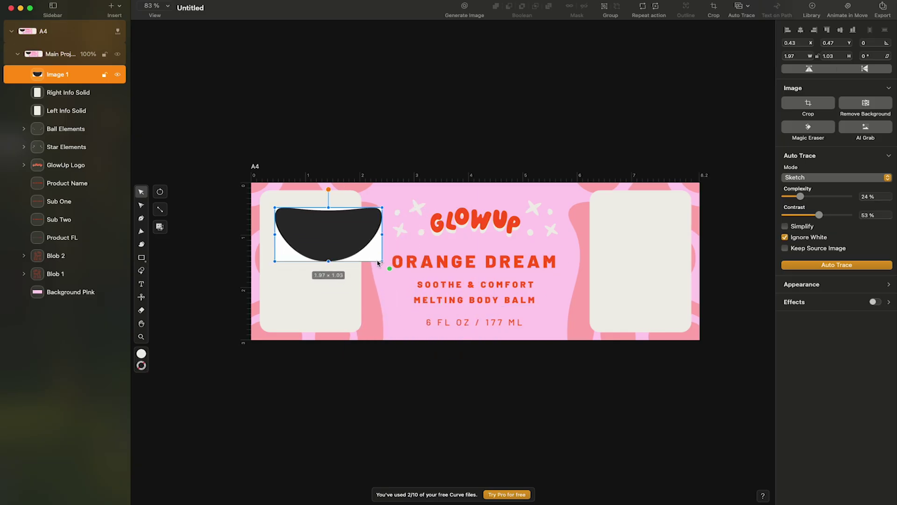
# Step: Lower the bowl-shape reference image's opacity to about 60%
pyautogui.click(845, 290)
pyautogui.moveTo(850, 304); pyautogui.dragTo(825, 305)
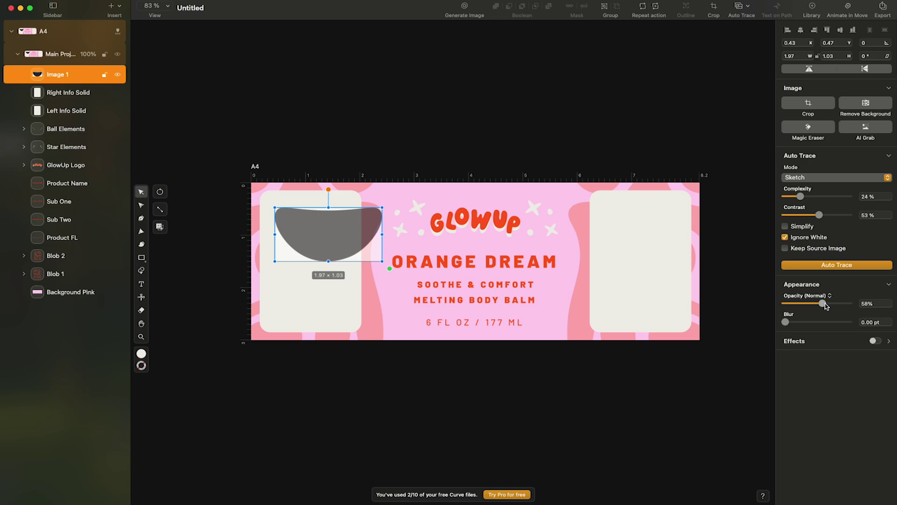
pyautogui.click(681, 388)
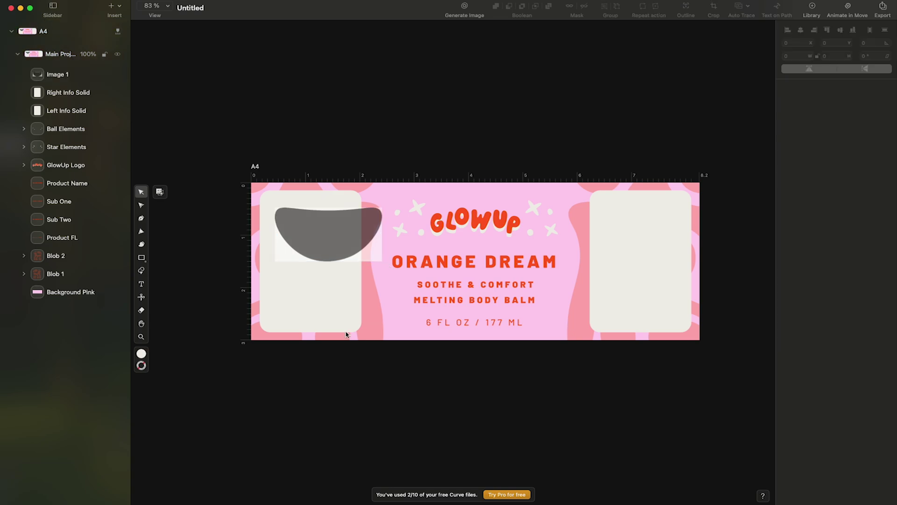
# Step: Trace the outline of the bowl-shape image with the Pen tool as a closed curve filled with blue #427AB6
pyautogui.click(148, 220)
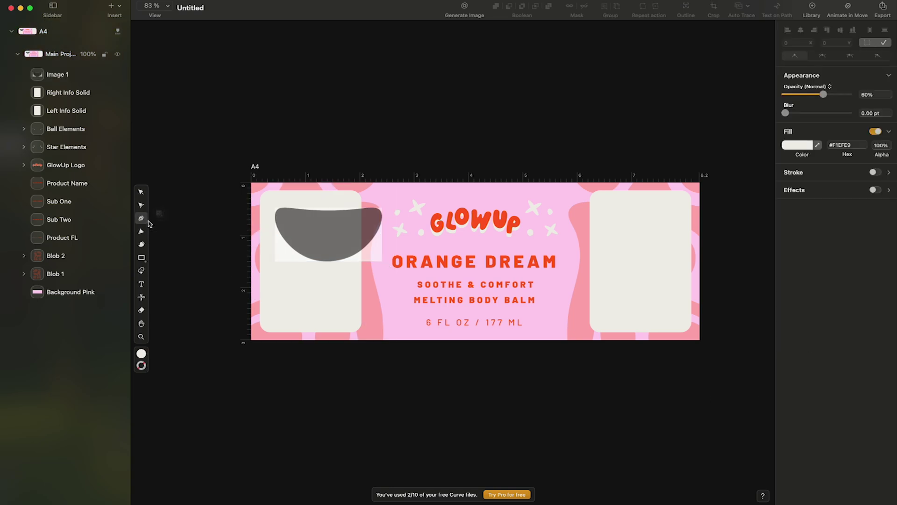
pyautogui.click(796, 146)
pyautogui.click(701, 213)
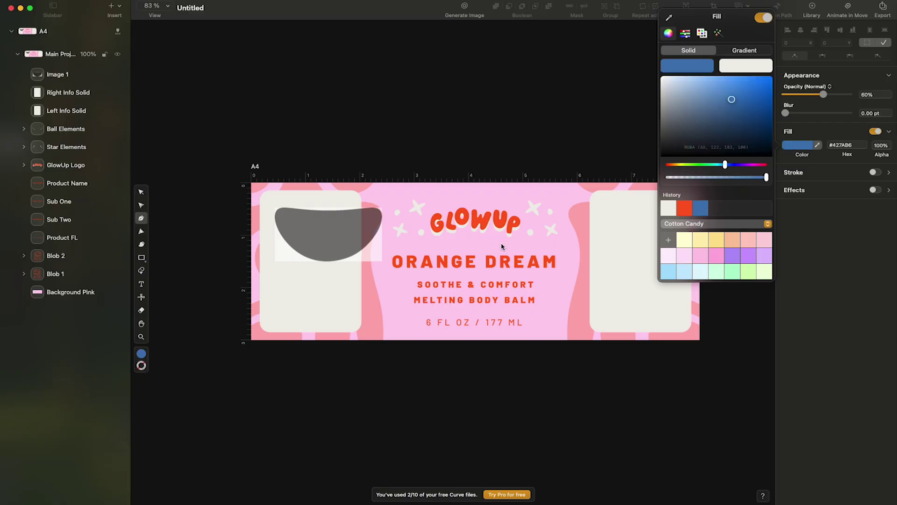
pyautogui.click(141, 192)
pyautogui.scroll(5, 367, 254)
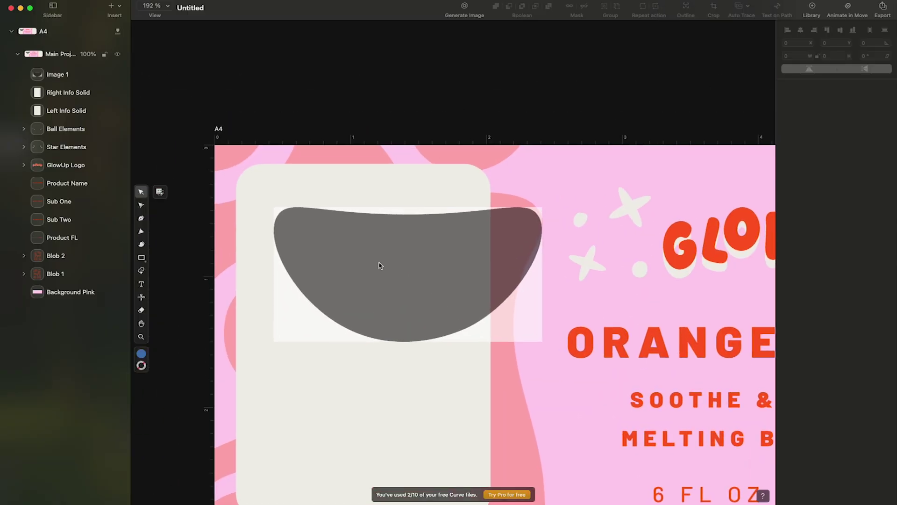
pyautogui.doubleClick(380, 265)
pyautogui.scroll(2, 405, 346)
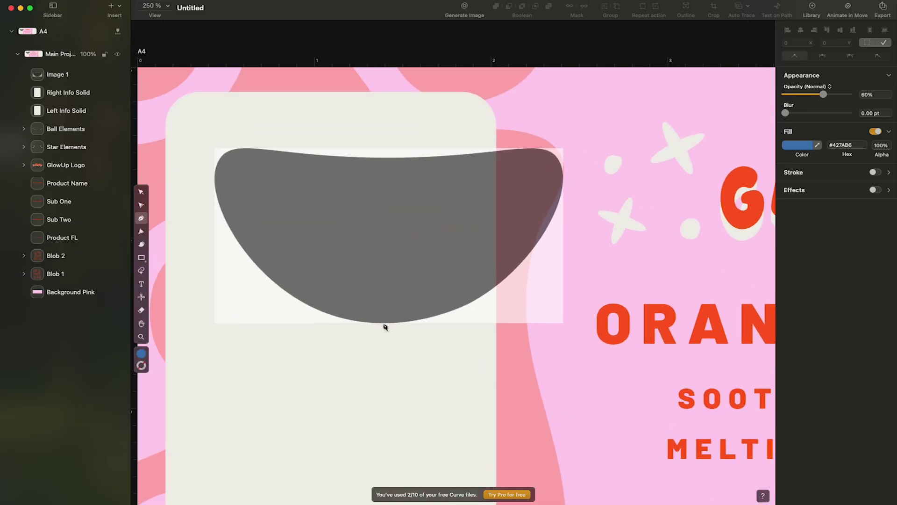
pyautogui.click(384, 323)
pyautogui.moveTo(502, 281); pyautogui.dragTo(543, 242)
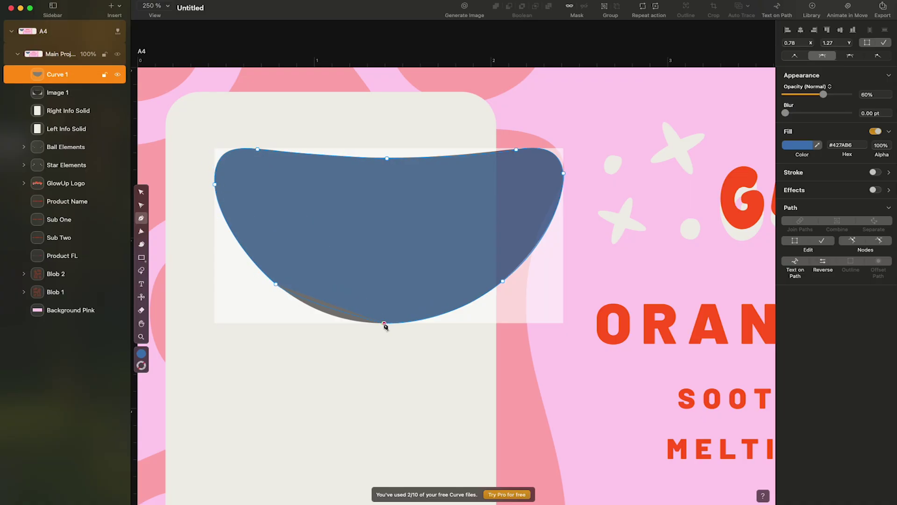
pyautogui.press('v')
pyautogui.click(554, 128)
# Step: Delete the bowl-shape reference image and make two copies of the traced blue curve, placed over the middle of the label
pyautogui.scroll(-5, 554, 164)
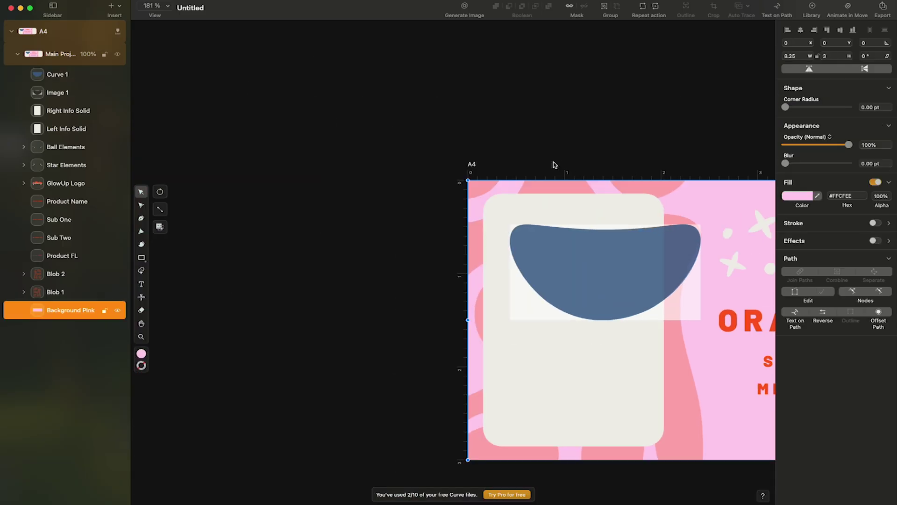
pyautogui.scroll(-3, 619, 164)
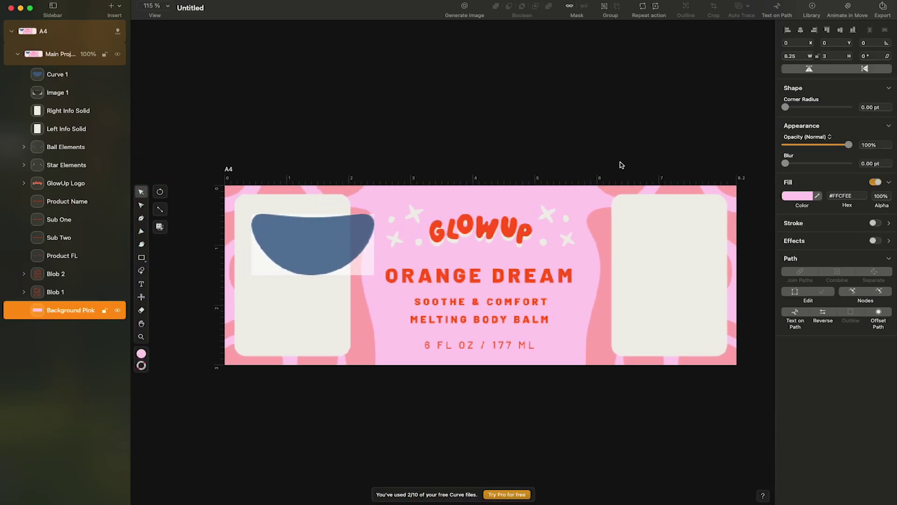
pyautogui.click(618, 152)
pyautogui.click(273, 264)
pyautogui.press('Delete')
pyautogui.moveTo(340, 248)
pyautogui.mouseDown()
pyautogui.moveTo(412, 248)
pyautogui.moveTo(304, 248)
pyautogui.moveTo(395, 245)
pyautogui.moveTo(498, 288)
pyautogui.mouseUp()
pyautogui.click(367, 165)
# Step: Fill the original traced curve with the orange-red #FF5C22 sampled from the label and set its opacity to 100%
pyautogui.click(312, 254)
pyautogui.click(318, 262)
pyautogui.click(818, 158)
pyautogui.click(502, 237)
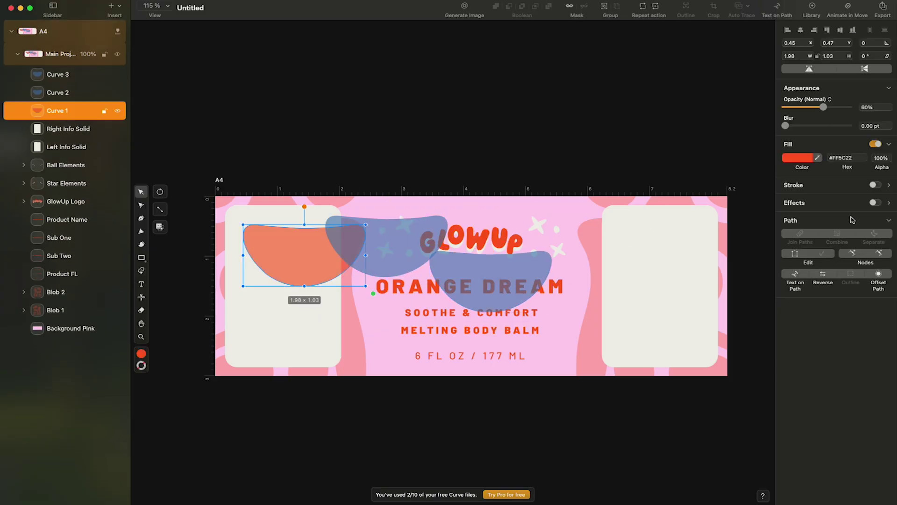
# Step: Fill Curve 2 with the background pink #FFCFEE and set its opacity to 100%
pyautogui.click(417, 262)
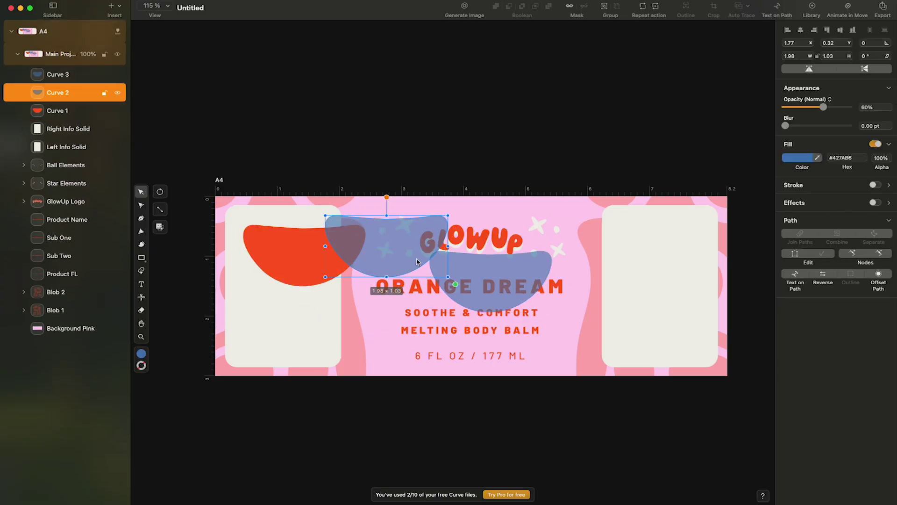
pyautogui.click(818, 157)
pyautogui.click(550, 326)
pyautogui.moveTo(823, 107); pyautogui.dragTo(850, 107)
# Step: Set Curve 3 to 100% opacity and fill it with the off-white #F1EFE9 sampled from the right info rectangle
pyautogui.click(506, 275)
pyautogui.click(818, 158)
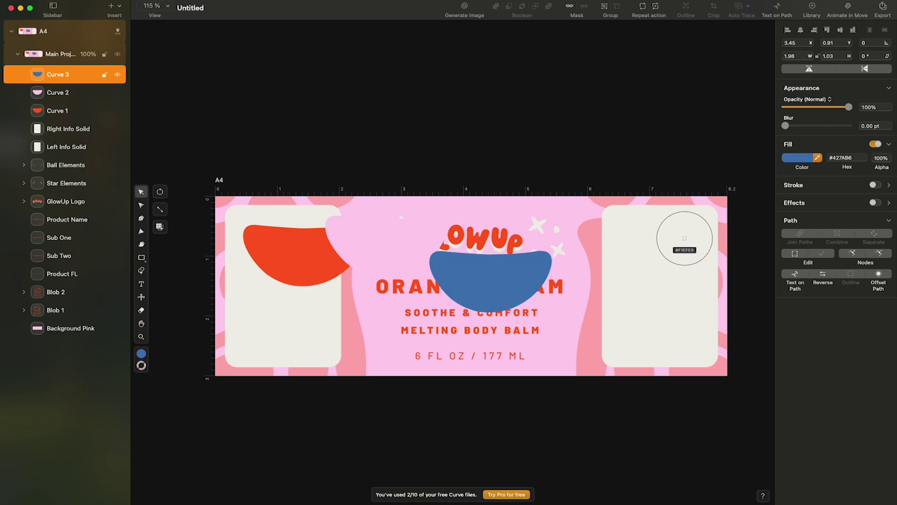
pyautogui.click(684, 239)
pyautogui.click(534, 138)
# Step: Move the pink curve over the orange-red curve, offset slightly upward at X 0.45, Y 0.4
pyautogui.moveTo(416, 239); pyautogui.dragTo(333, 243)
pyautogui.scroll(3, 333, 244)
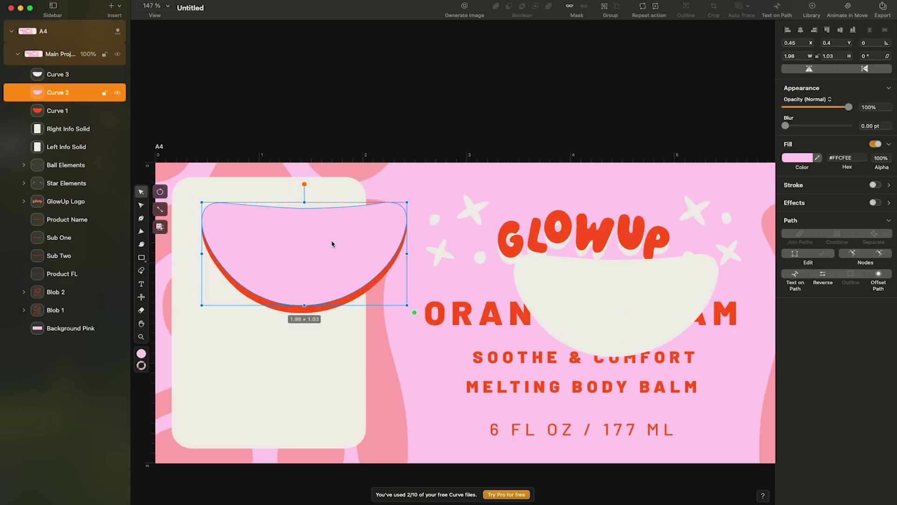
# Step: Scale the pink curve down to 1.71 × 0.89 and centre it inside the orange-red curve at X 0.57, Y 0.48
pyautogui.moveTo(407, 202); pyautogui.dragTo(380, 214)
pyautogui.moveTo(342, 239); pyautogui.dragTo(355, 236)
pyautogui.press('Left')
pyautogui.press('Up')
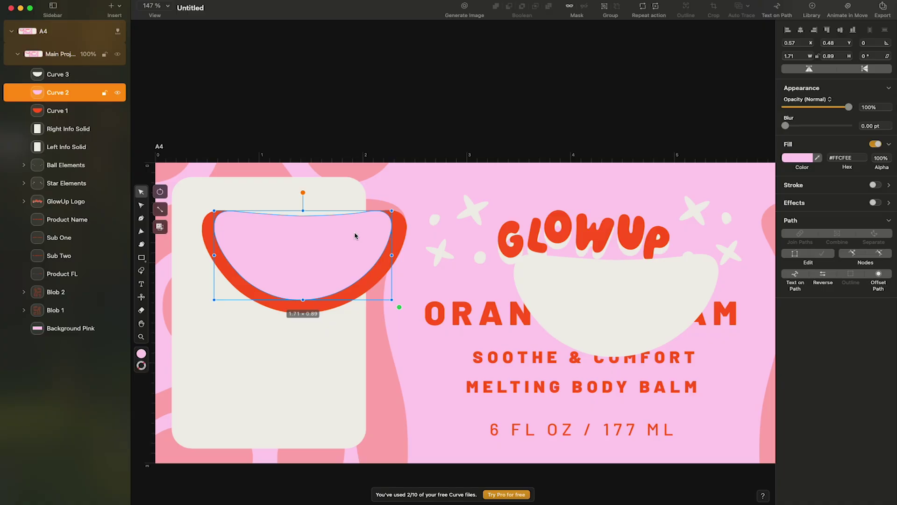
# Step: Scale the off-white curve to 1.44 × 0.75 and centre it inside the pink curve at X 0.7, Y 0.48
pyautogui.moveTo(571, 294); pyautogui.dragTo(318, 241)
pyautogui.moveTo(466, 203); pyautogui.dragTo(405, 234)
pyautogui.moveTo(371, 268); pyautogui.dragTo(341, 247)
pyautogui.moveTo(303, 285); pyautogui.dragTo(302, 284)
pyautogui.press('Up')
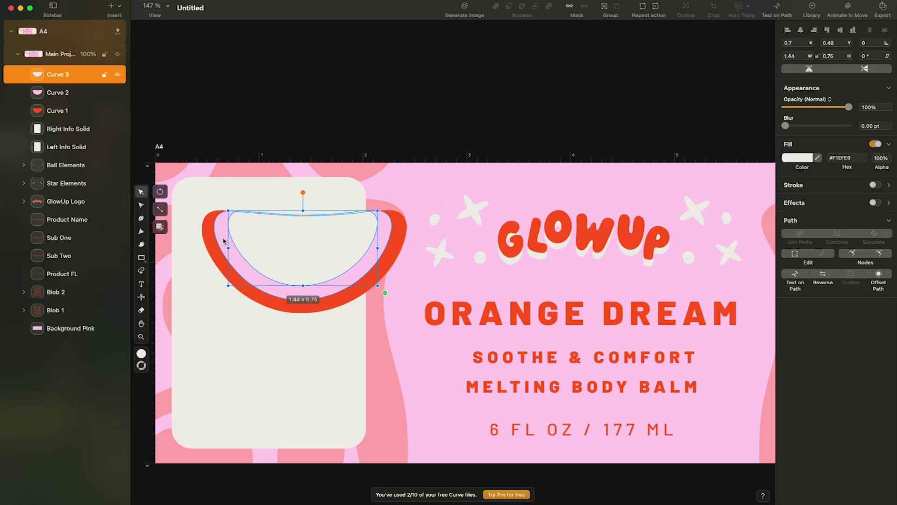
# Step: Move the three stacked slice curves together so they straddle the inner edge of the left info rectangle
pyautogui.keyDown('shift'); pyautogui.click(223, 241); pyautogui.keyUp('shift')
pyautogui.keyDown('shift'); pyautogui.click(210, 244); pyautogui.keyUp('shift')
pyautogui.moveTo(342, 240); pyautogui.dragTo(432, 274)
pyautogui.click(481, 74)
pyautogui.scroll(-3, 481, 75)
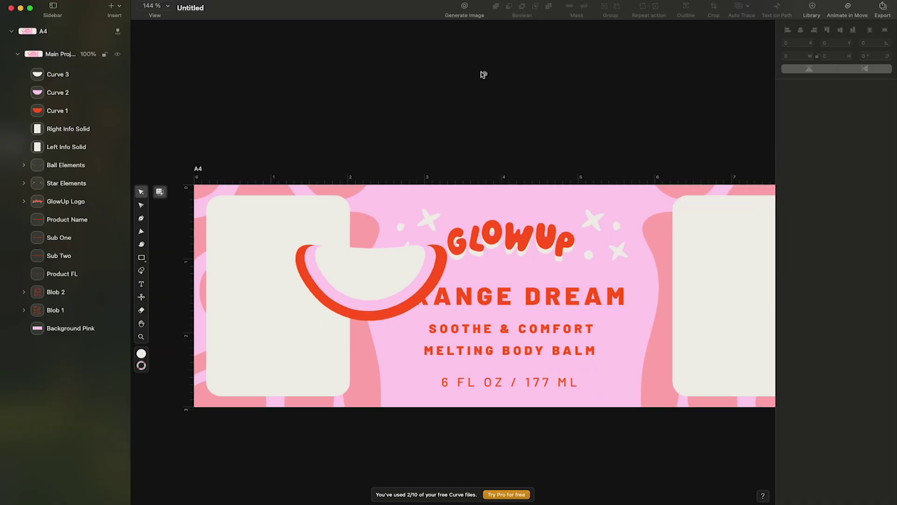
pyautogui.scroll(-2, 482, 74)
# Step: Draw a vertical oval seed about 0.12 × 0.32 in #FF5C22 on the slice's centre and add a copy to its left
pyautogui.click(141, 258)
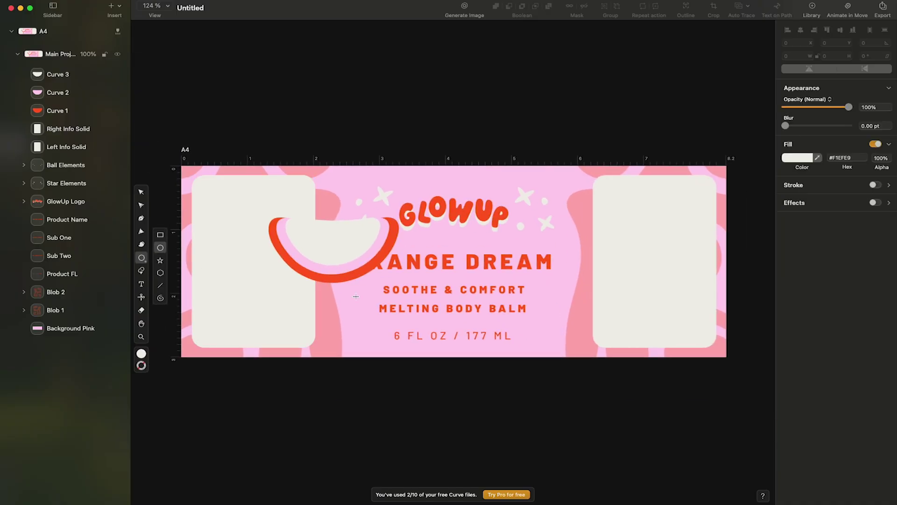
pyautogui.moveTo(356, 296)
pyautogui.mouseDown()
pyautogui.moveTo(367, 321)
pyautogui.moveTo(330, 251)
pyautogui.moveTo(335, 238)
pyautogui.moveTo(341, 255)
pyautogui.moveTo(343, 243)
pyautogui.moveTo(306, 240)
pyautogui.mouseUp()
pyautogui.scroll(3, 335, 234)
pyautogui.press('super+c')
pyautogui.press('super+v')
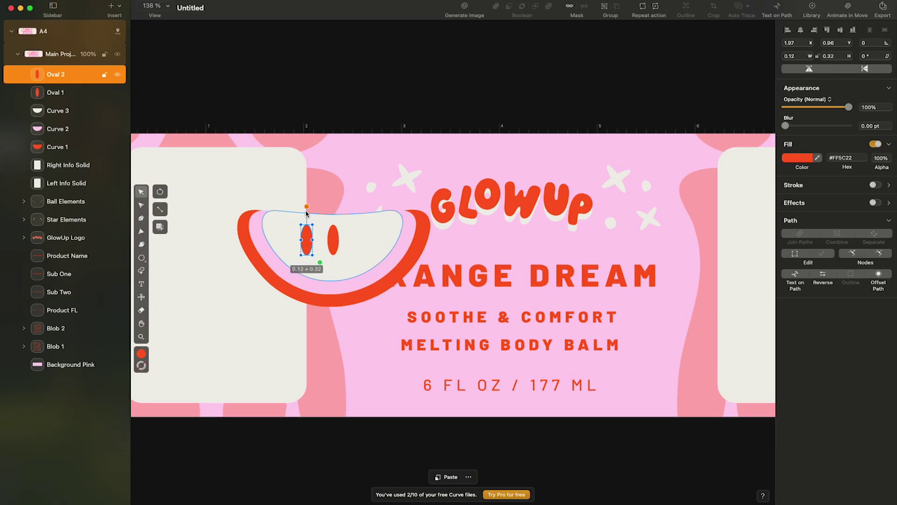
# Step: Tilt the left seed diagonally outward and add a third seed rotated -45° at X 2.43, Y 0.99 on the right
pyautogui.moveTo(307, 207); pyautogui.dragTo(337, 216)
pyautogui.click(333, 239)
pyautogui.press('super+v')
pyautogui.moveTo(361, 239); pyautogui.dragTo(361, 234)
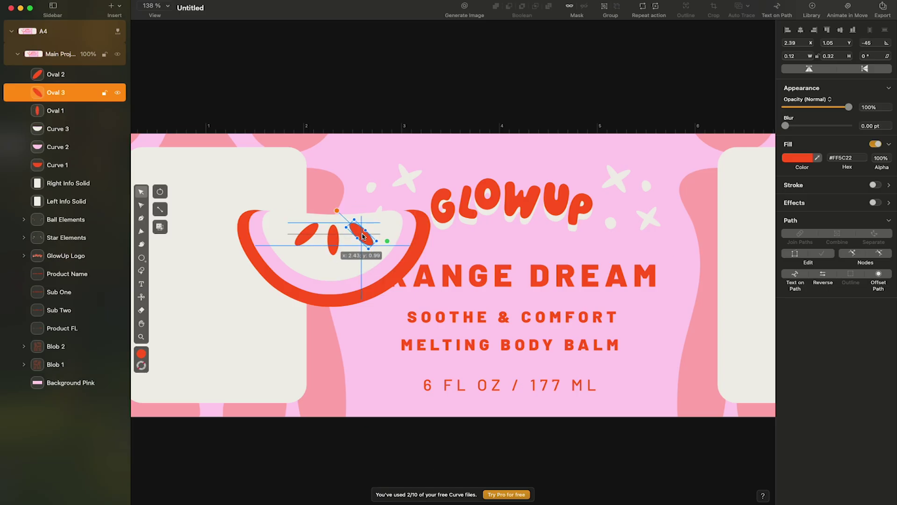
pyautogui.click(369, 102)
# Step: Rename the orange-red, pink and off-white curve layers as Slice 1, Slice 2 and Slice 3
pyautogui.click(345, 299)
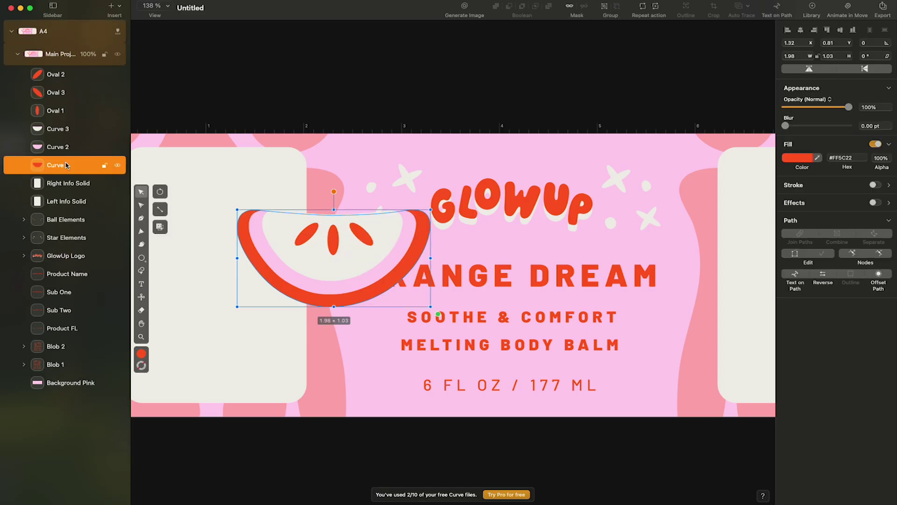
pyautogui.doubleClick(65, 147)
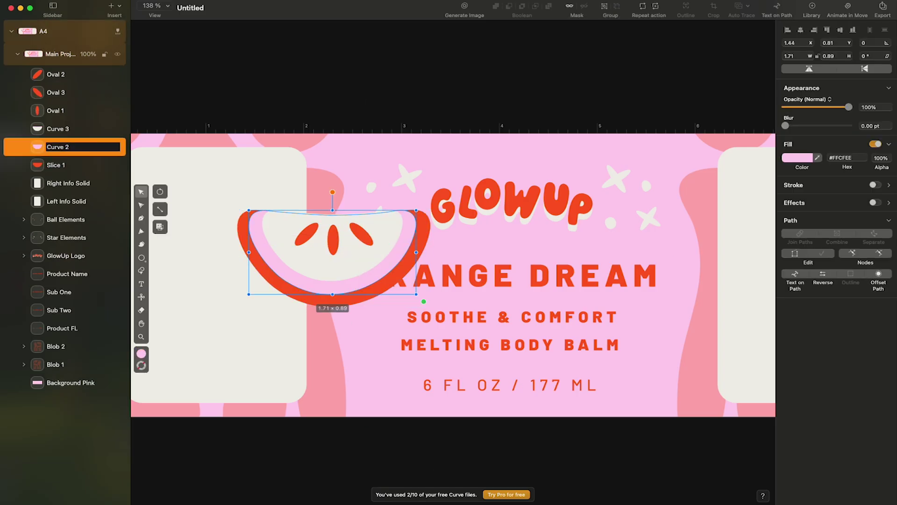
pyautogui.hotkey('shift', 'Tab')
pyautogui.write('Slice')
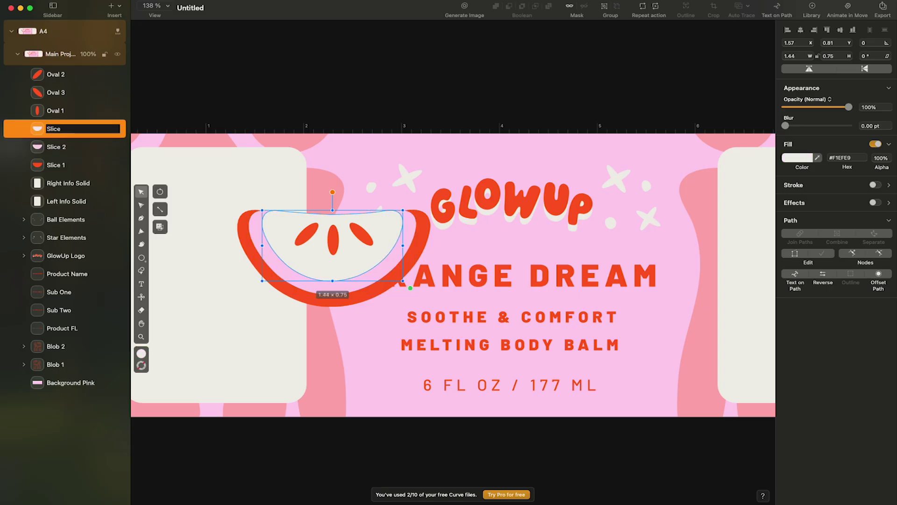
pyautogui.write(' 3')
# Step: Rename the three oval layers as Seed 1, Seed 2 and Seed 3, stacking them in that order
pyautogui.click(55, 111)
pyautogui.click(58, 97)
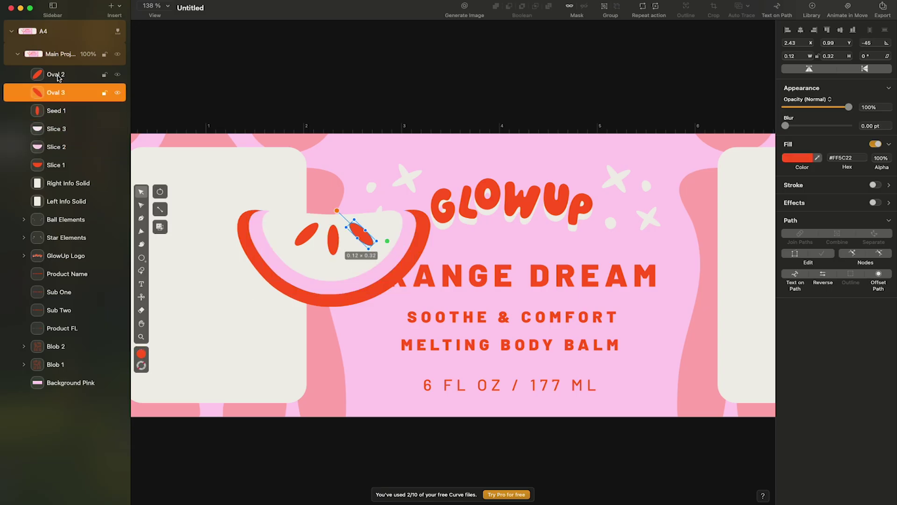
pyautogui.moveTo(58, 75); pyautogui.dragTo(57, 99)
pyautogui.hotkey('shift', 'Tab')
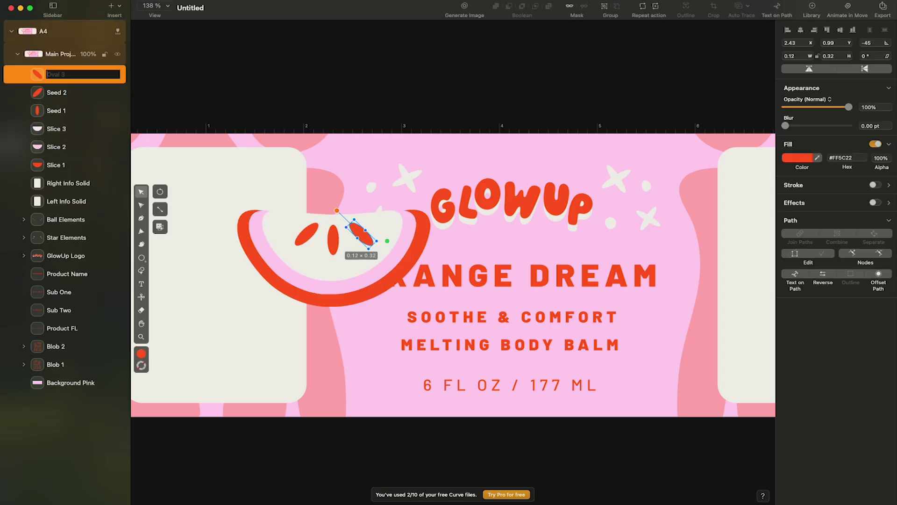
pyautogui.write('Seed 3')
# Step: Group the slice and seed layers and name the group Orange Slice 1
pyautogui.keyDown('shift'); pyautogui.click(81, 168); pyautogui.keyUp('shift')
pyautogui.press('super+g')
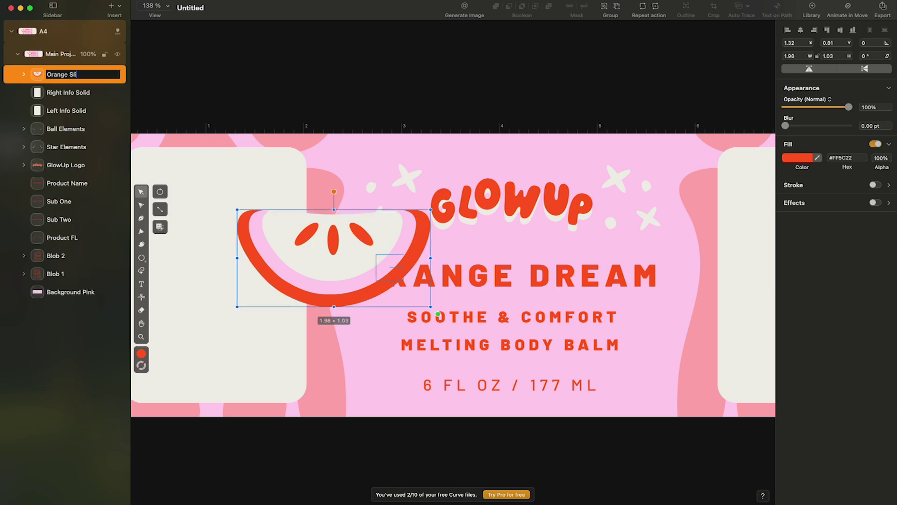
pyautogui.write('ce 1')
pyautogui.click(183, 59)
# Step: Scale the orange slice group down to about 1.33 × 0.69 and rotate it to a diagonal angle
pyautogui.scroll(-4, 577, 240)
pyautogui.click(326, 250)
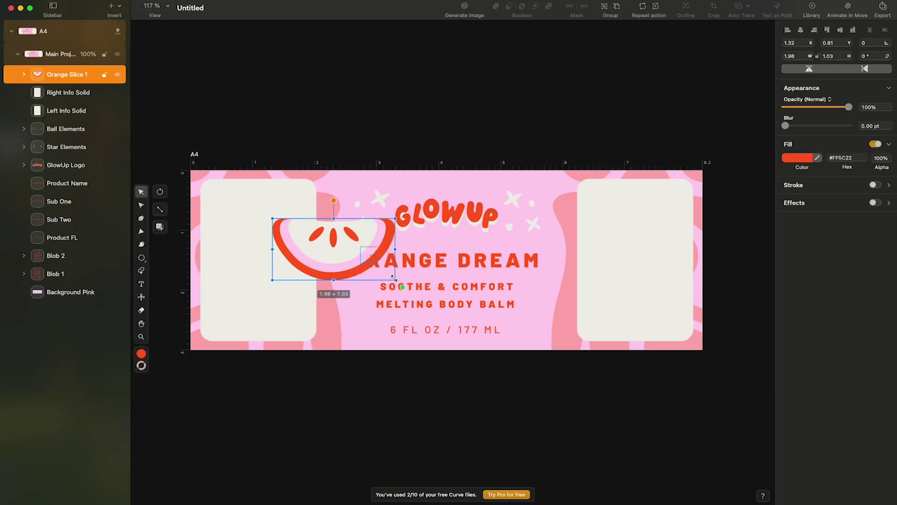
pyautogui.moveTo(395, 278); pyautogui.dragTo(356, 260)
pyautogui.moveTo(315, 201); pyautogui.dragTo(351, 274)
# Step: Duplicate and flip the tilted slice so one copy sits at each inner corner of the left info rectangle
pyautogui.moveTo(327, 235); pyautogui.dragTo(340, 331)
pyautogui.press('super+c')
pyautogui.press('super+v')
pyautogui.hotkey('shift', 'h')
pyautogui.hotkey('shift', 'v')
pyautogui.press('Escape')
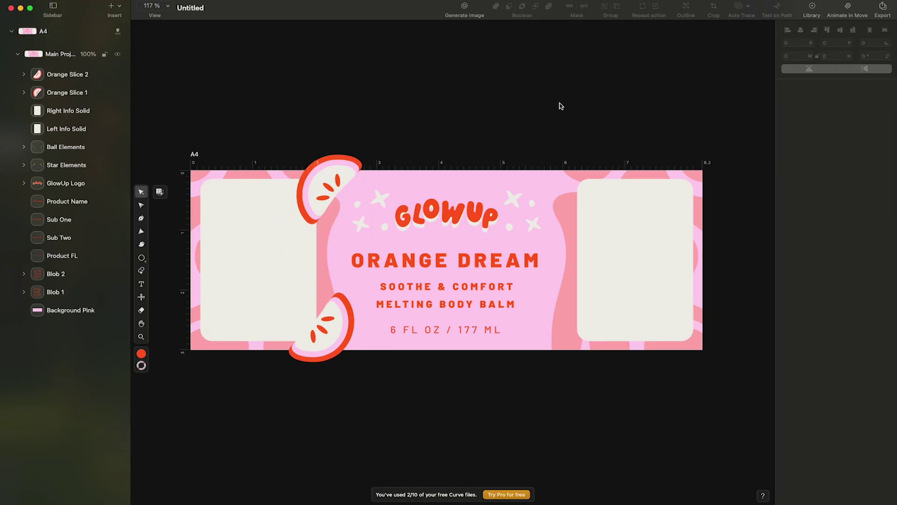
# Step: Copy both left slices across to the right info rectangle's inner corners and flip the copies horizontally
pyautogui.moveTo(326, 187); pyautogui.dragTo(569, 187)
pyautogui.click(815, 70)
pyautogui.moveTo(322, 322); pyautogui.dragTo(589, 322)
pyautogui.click(809, 69)
# Step: Reposition the two lower slices symmetrically at the inner lower corners of the info rectangles
pyautogui.moveTo(571, 321); pyautogui.dragTo(543, 314)
pyautogui.press('Escape')
pyautogui.moveTo(338, 310); pyautogui.dragTo(332, 327)
pyautogui.press('Escape')
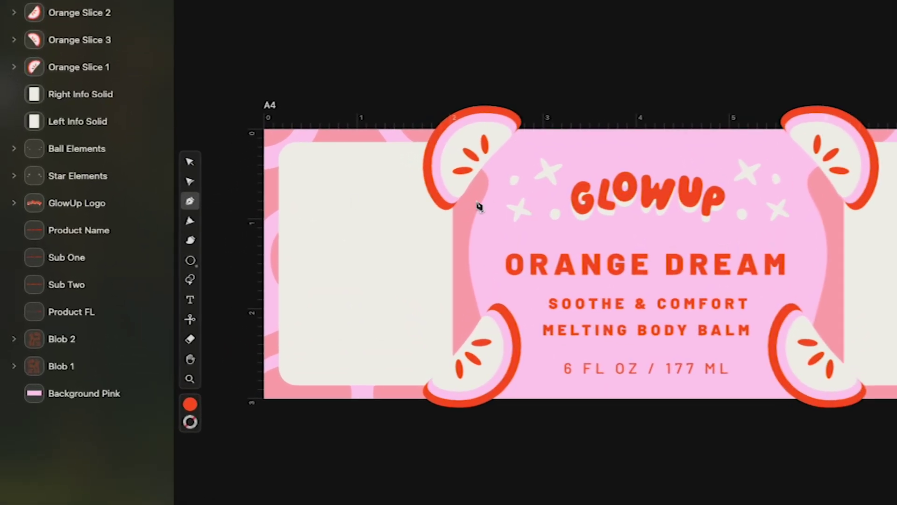
# Step: Draw a closed, rounded orange-red fruit shape about 1.39 × 1.44 with the Pen tool and place it over the left info rectangle
pyautogui.click(480, 196)
pyautogui.moveTo(401, 231)
pyautogui.mouseDown()
pyautogui.moveTo(393, 273)
pyautogui.moveTo(379, 280)
pyautogui.mouseUp()
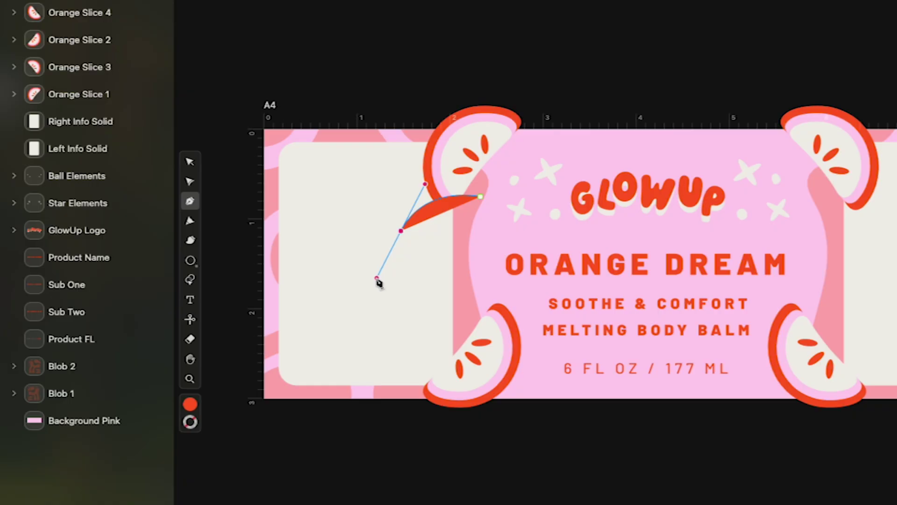
pyautogui.click(433, 320)
pyautogui.moveTo(517, 287); pyautogui.dragTo(519, 268)
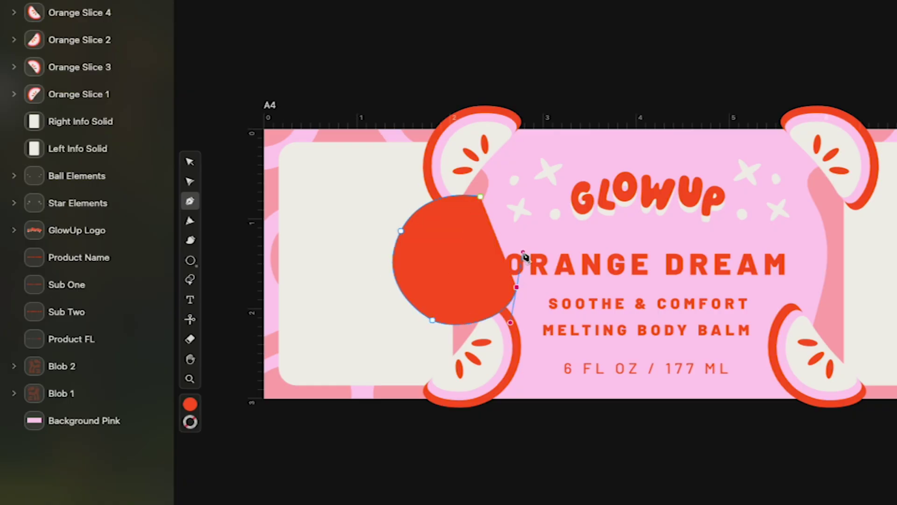
pyautogui.moveTo(481, 196); pyautogui.dragTo(442, 202)
pyautogui.press('v')
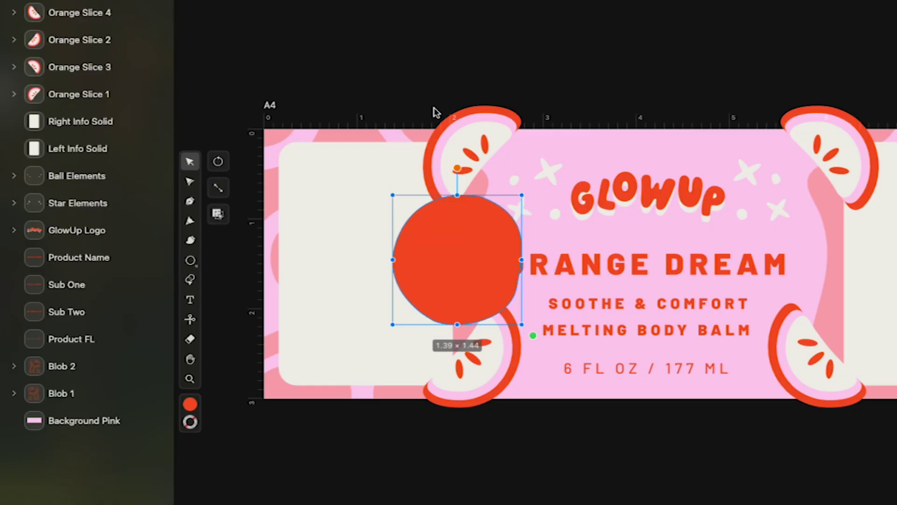
pyautogui.click(433, 97)
pyautogui.moveTo(439, 263); pyautogui.dragTo(348, 274)
# Step: Draw an off-white #F1EFE9 oval highlight about 0.13 × 0.34 on the upper right of the orange fruit
pyautogui.click(188, 259)
pyautogui.click(188, 403)
pyautogui.moveTo(390, 232); pyautogui.dragTo(403, 262)
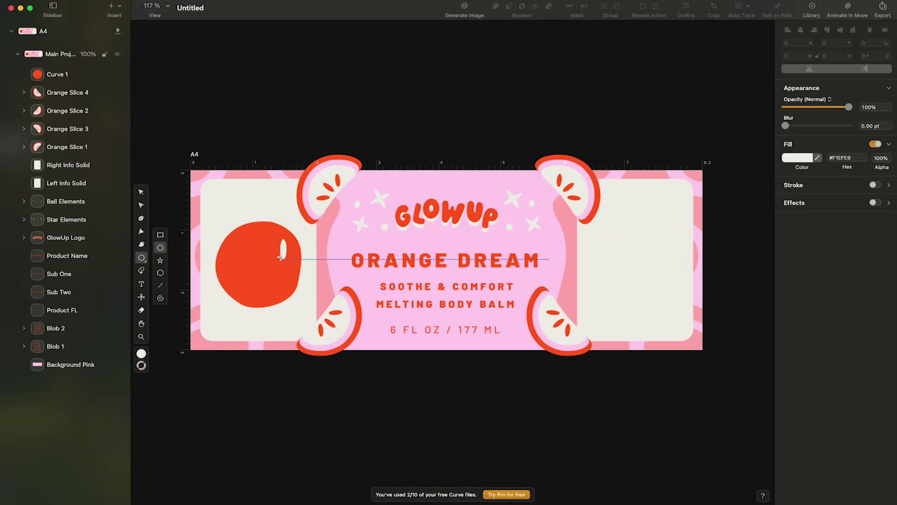
pyautogui.press('Escape')
pyautogui.click(283, 256)
pyautogui.scroll(5, 283, 259)
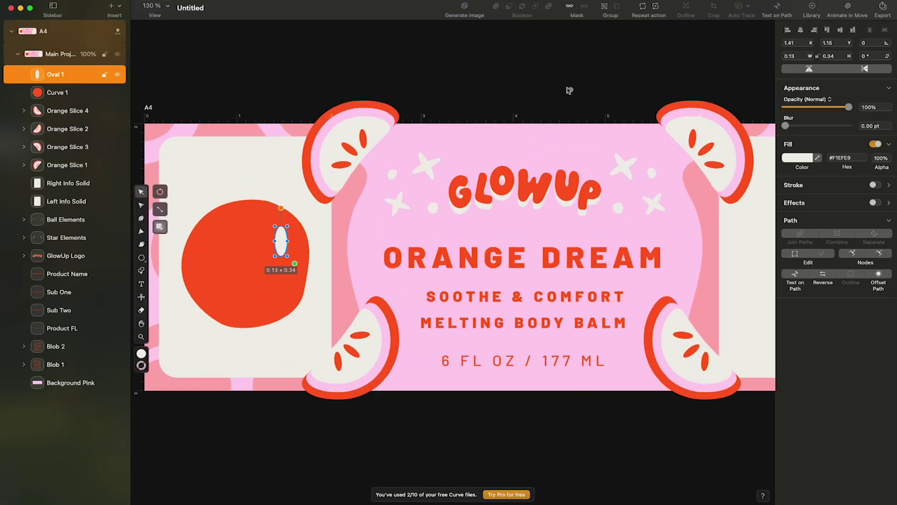
# Step: Tilt the highlight to about 49.8° and arrange three small copies, about 0.09 × 0.24 each, on the orange
pyautogui.moveTo(281, 211); pyautogui.dragTo(291, 262)
pyautogui.click(316, 224)
pyautogui.click(278, 236)
pyautogui.keyDown('shift'); pyautogui.click(251, 245); pyautogui.keyUp('shift')
pyautogui.keyDown('shift'); pyautogui.click(270, 261); pyautogui.keyUp('shift')
pyautogui.press('Escape')
# Step: Move the orange together with its three highlights rightward, between the two left slices
pyautogui.moveTo(248, 141); pyautogui.dragTo(313, 136)
pyautogui.click(329, 264)
pyautogui.keyDown('shift'); pyautogui.click(352, 258); pyautogui.keyUp('shift')
pyautogui.keyDown('shift'); pyautogui.click(347, 278); pyautogui.keyUp('shift')
pyautogui.moveTo(282, 252); pyautogui.dragTo(394, 269)
pyautogui.click(339, 72)
pyautogui.click(280, 112)
# Step: Draw an off-white oval leaf about 0.15 × 0.33 above the orange and duplicate it, flipping one tilted copy horizontally
pyautogui.click(141, 258)
pyautogui.moveTo(424, 187); pyautogui.dragTo(443, 226)
pyautogui.moveTo(443, 187); pyautogui.dragTo(459, 221)
pyautogui.press('super+d')
pyautogui.hotkey('shift', 'h')
pyautogui.press('super+d')
pyautogui.click(455, 206)
# Step: Arrange the three leaves as a fan at the top of the orange
pyautogui.click(416, 210)
pyautogui.keyDown('shift'); pyautogui.click(433, 195); pyautogui.keyUp('shift')
pyautogui.keyDown('shift'); pyautogui.click(454, 206); pyautogui.keyUp('shift')
pyautogui.keyDown('shift'); pyautogui.click(473, 129); pyautogui.keyUp('shift')
pyautogui.keyDown('shift'); pyautogui.click(476, 131); pyautogui.keyUp('shift')
pyautogui.press('Escape')
pyautogui.click(456, 296)
pyautogui.click(348, 75)
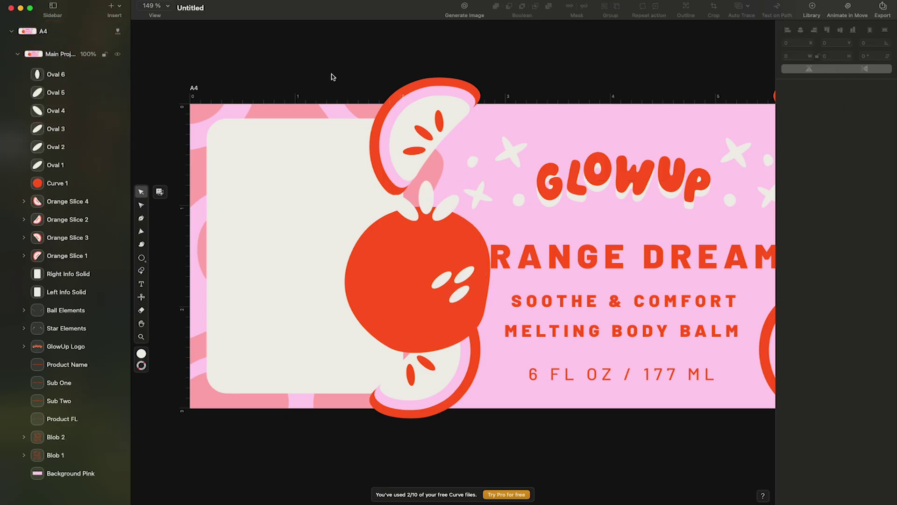
# Step: Rename the fruit curve as Orange and its three highlight ovals as Reflection 1, Reflection 2 and Reflection 3
pyautogui.doubleClick(57, 183)
pyautogui.write('Orange')
pyautogui.click(56, 129)
pyautogui.write('Refle')
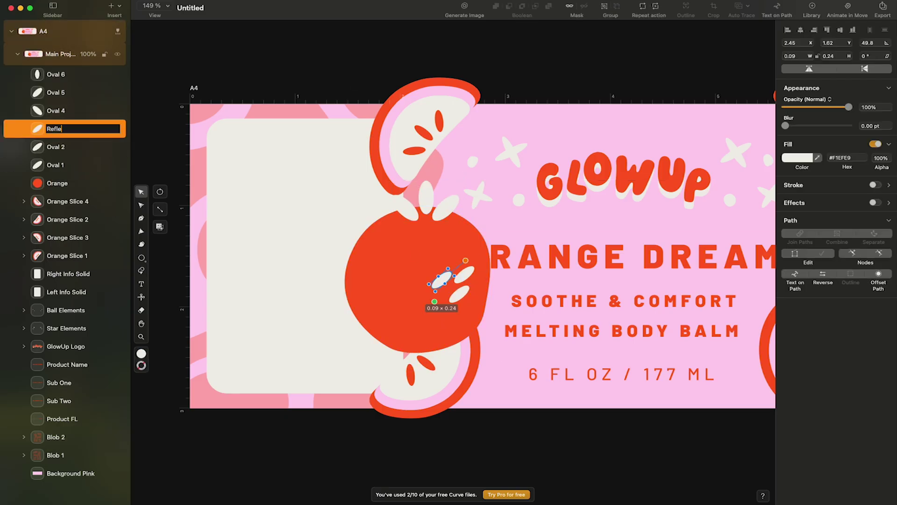
pyautogui.write('ction 1')
pyautogui.moveTo(54, 165); pyautogui.dragTo(49, 137)
pyautogui.doubleClick(55, 146)
pyautogui.write('Reflection 2')
pyautogui.click(53, 171)
pyautogui.write('Reflec')
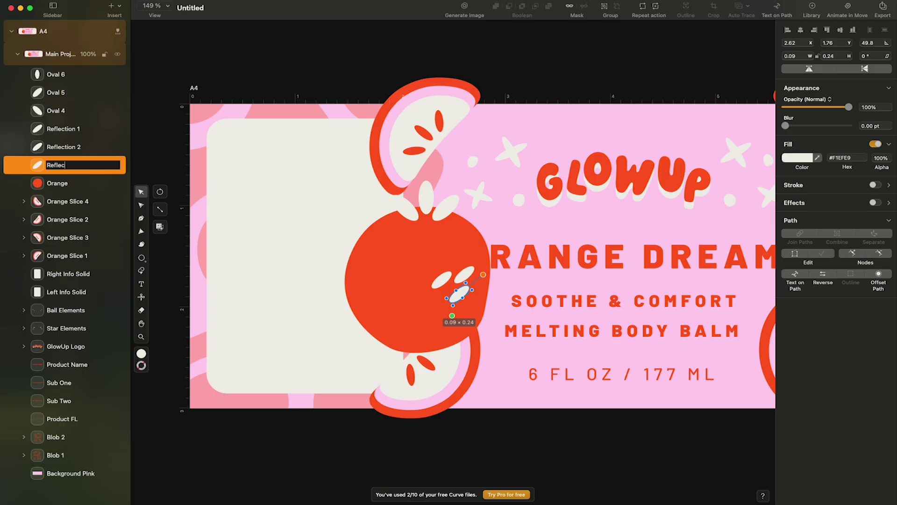
pyautogui.write('tion 3')
# Step: Rename the left, middle and right leaf ovals as Leaf 1, Leaf 2 and Leaf 3, stacking them in order with Leaf 1 topmost
pyautogui.doubleClick(68, 110)
pyautogui.write('Leaf 1')
pyautogui.press('Return')
pyautogui.moveTo(59, 110); pyautogui.dragTo(58, 69)
pyautogui.doubleClick(58, 92)
pyautogui.write('Leaf 2')
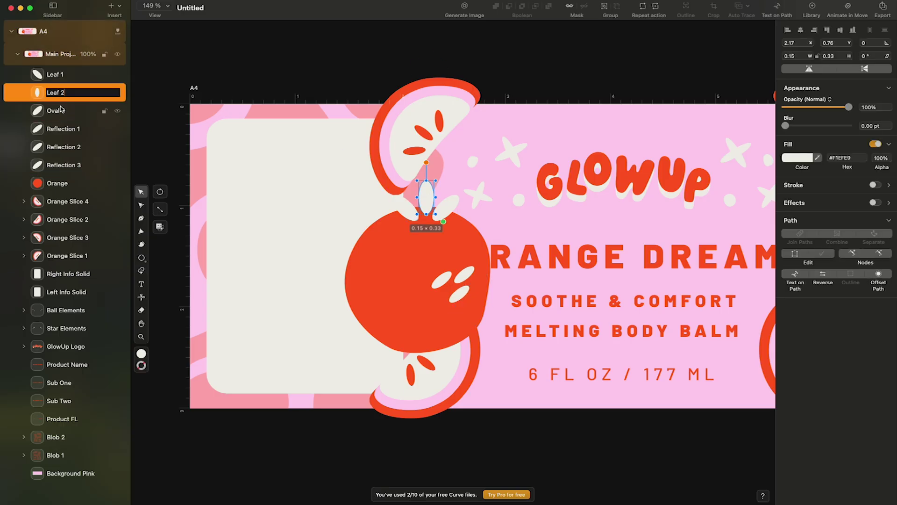
pyautogui.doubleClick(60, 110)
pyautogui.write('Leaf 3')
# Step: Group the fruit, reflection and leaf layers and name the group Orange 1
pyautogui.click(57, 183)
pyautogui.keyDown('shift'); pyautogui.click(66, 75); pyautogui.keyUp('shift')
pyautogui.press('super+g')
pyautogui.doubleClick(66, 75)
pyautogui.write('Orange 1')
# Step: Rotate the orange group to 27.6°, scale it to 1.05 × 1.29 and place it between the left slices at X 1.95, Y 0.59
pyautogui.click(363, 248)
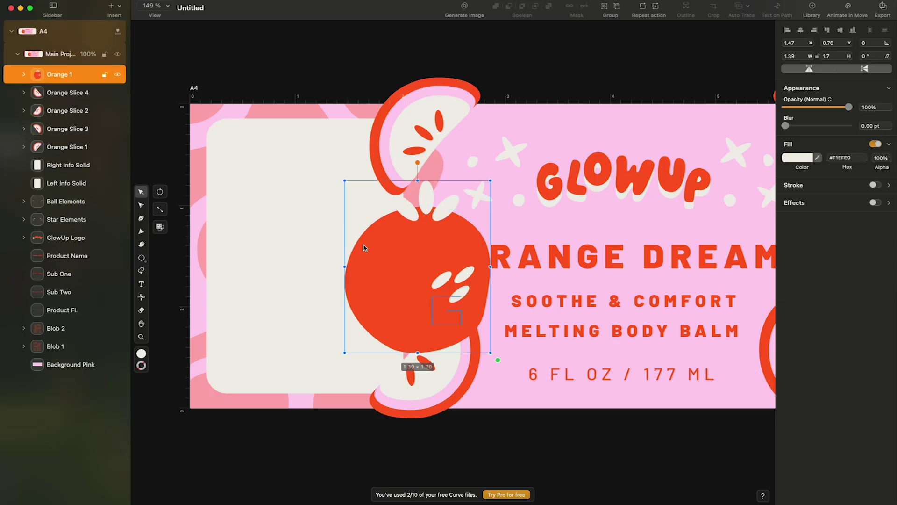
pyautogui.moveTo(417, 163); pyautogui.dragTo(470, 172)
pyautogui.moveTo(522, 225); pyautogui.dragTo(471, 245)
pyautogui.moveTo(425, 289); pyautogui.dragTo(444, 259)
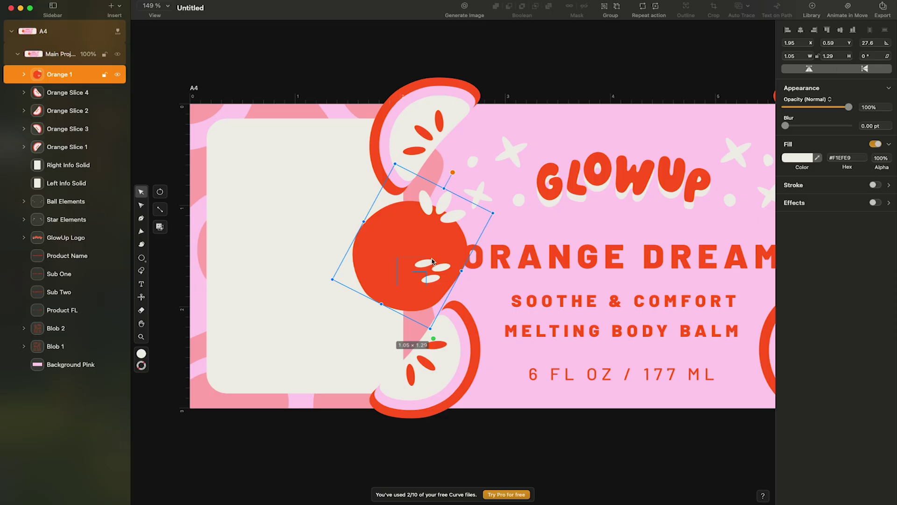
pyautogui.press('Escape')
# Step: Duplicate the orange, flip the copy horizontally and move it between the two right slices
pyautogui.press('super+0')
pyautogui.press('super+v')
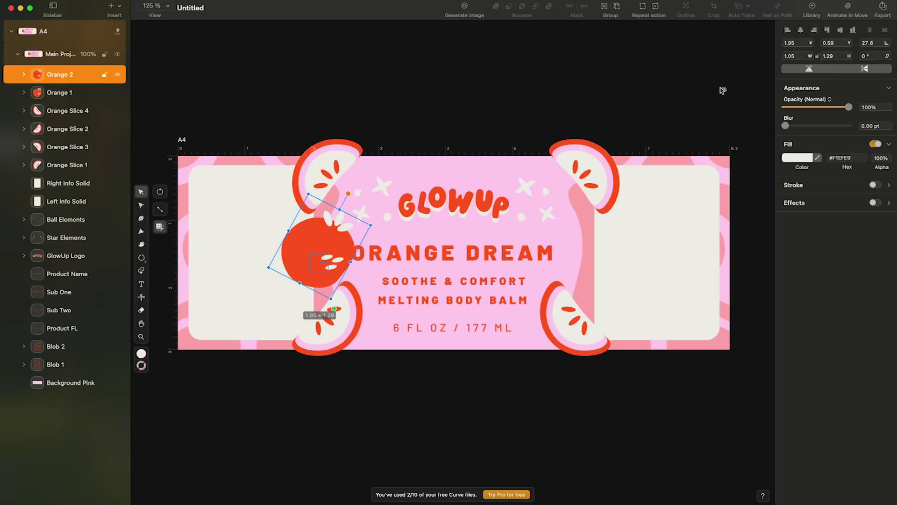
pyautogui.press('super+z')
pyautogui.click(313, 240)
pyautogui.press('super+d')
pyautogui.hotkey('shift', 'h')
pyautogui.moveTo(313, 240); pyautogui.dragTo(591, 234)
# Step: Nudge the oranges and the two lower slices to even out the spacing of both fruit columns
pyautogui.keyDown('shift'); pyautogui.click(316, 244); pyautogui.keyUp('shift')
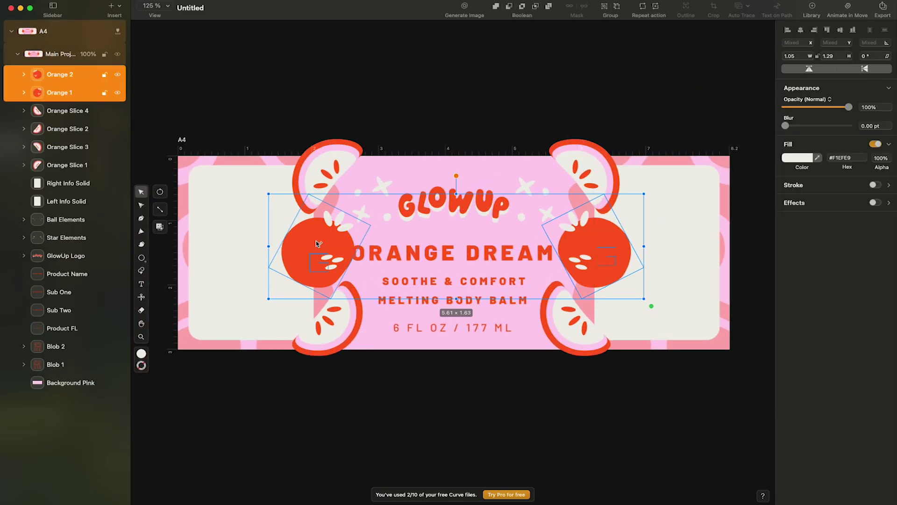
pyautogui.click(607, 262)
pyautogui.click(575, 327)
pyautogui.click(352, 337)
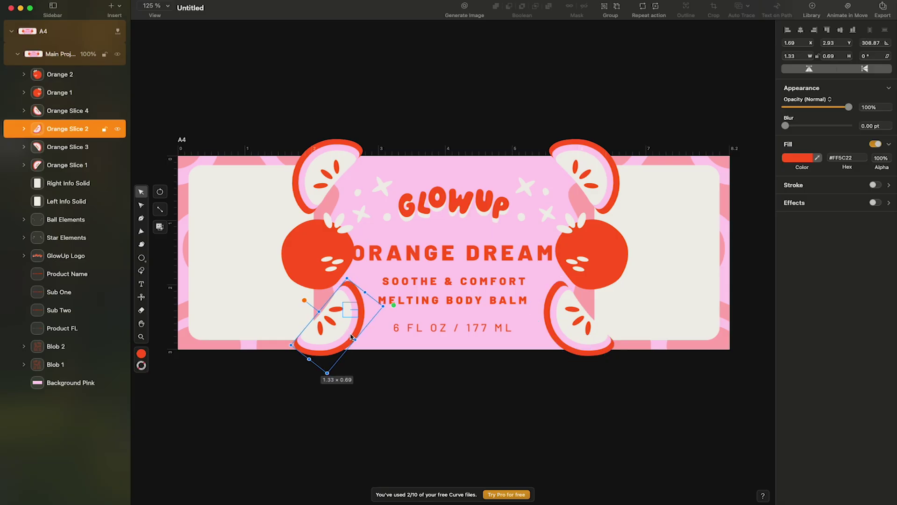
pyautogui.moveTo(351, 335); pyautogui.dragTo(352, 334)
pyautogui.click(522, 405)
# Step: Reduce the ORANGE DREAM text to 22 pt and centre it between the oranges at X 2.74, Y 1.29
pyautogui.click(500, 260)
pyautogui.doubleClick(499, 259)
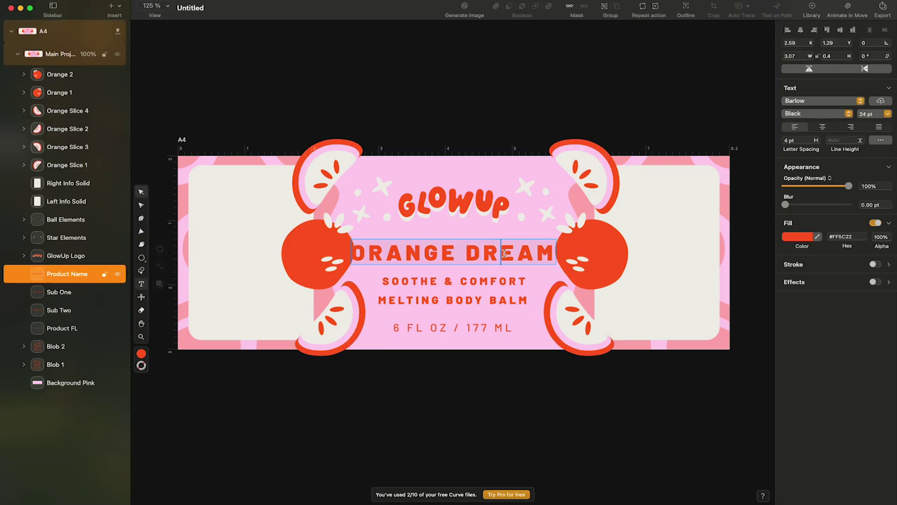
pyautogui.moveTo(445, 252); pyautogui.dragTo(456, 251)
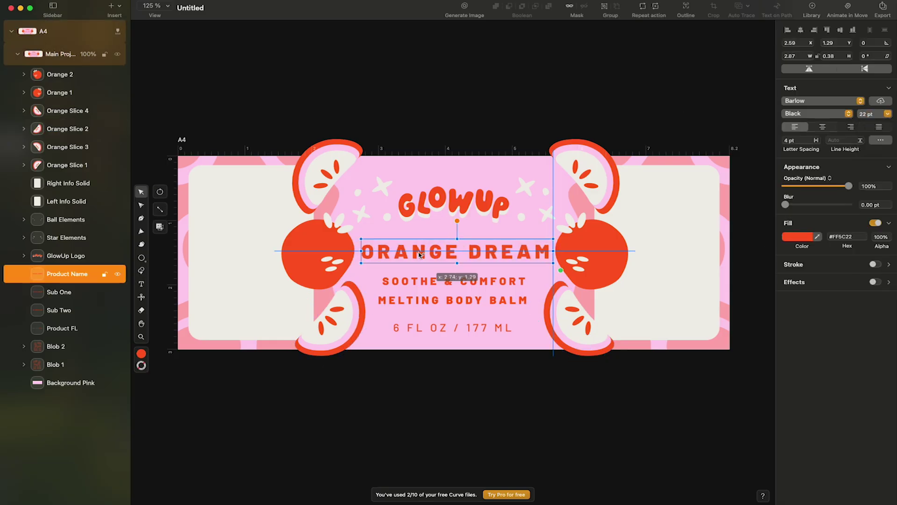
pyautogui.click(460, 113)
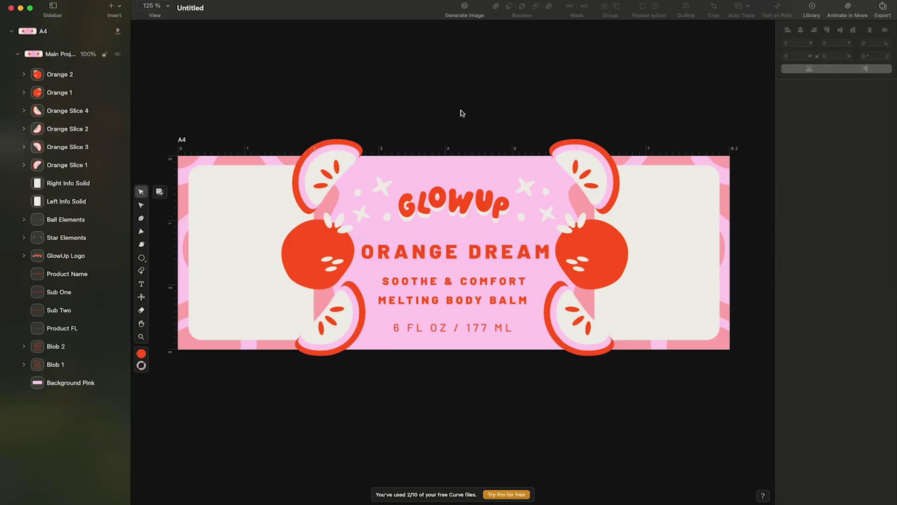
# Step: Group the left orange with its two slices and name the group Fruit Left
pyautogui.click(350, 314)
pyautogui.keyDown('shift'); pyautogui.click(318, 252); pyautogui.keyUp('shift')
pyautogui.keyDown('shift'); pyautogui.click(327, 172); pyautogui.keyUp('shift')
pyautogui.press('super+g')
pyautogui.press('super+r')
pyautogui.write('Frui')
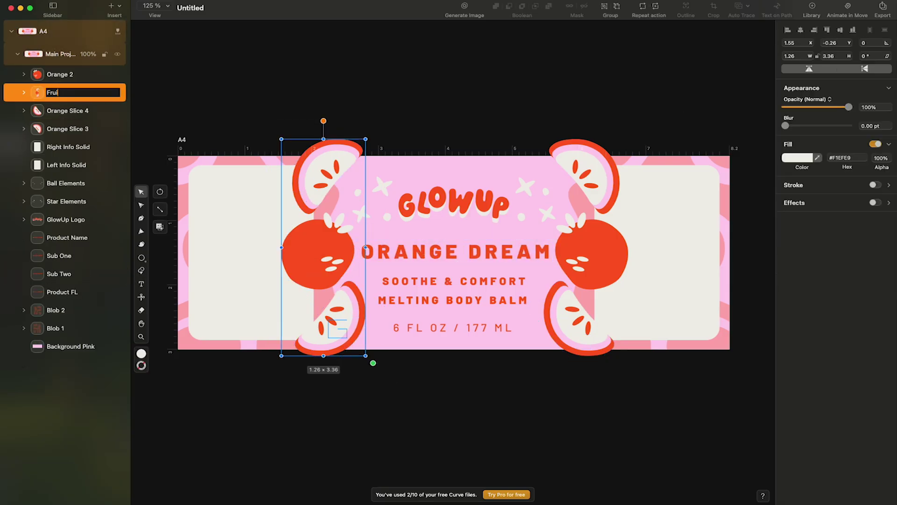
pyautogui.write('t Left')
pyautogui.press('Return')
# Step: Delete the right orange and both right slices
pyautogui.click(580, 318)
pyautogui.keyDown('shift'); pyautogui.click(592, 253); pyautogui.keyUp('shift')
pyautogui.keyDown('shift'); pyautogui.click(593, 181); pyautogui.keyUp('shift')
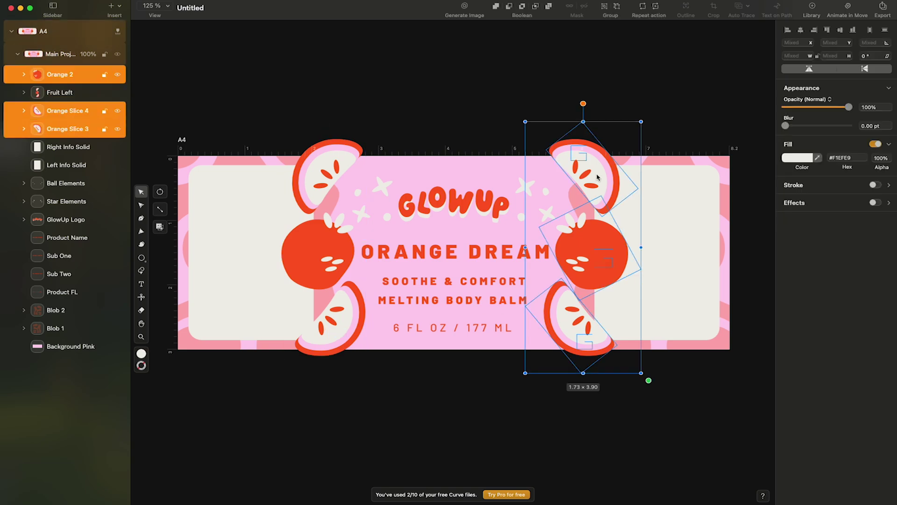
pyautogui.press('BackSpace')
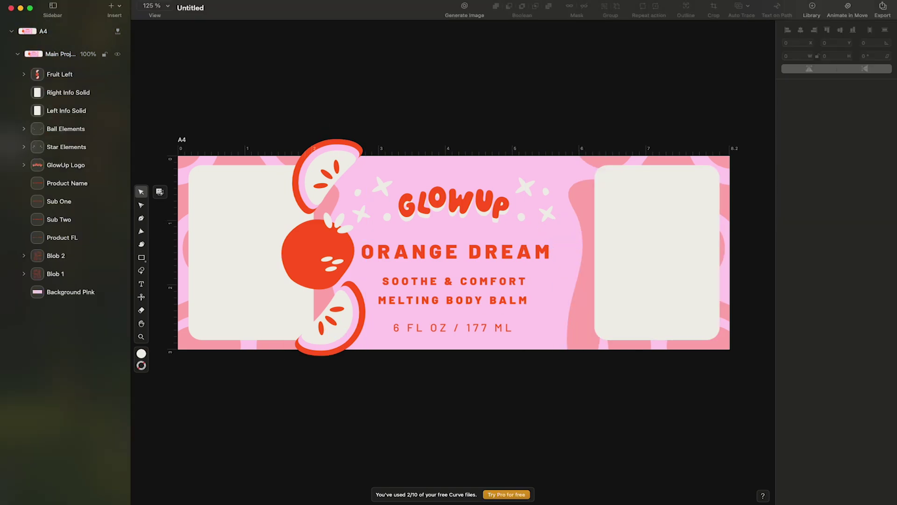
# Step: Nudge the whole orange slightly upward within the Fruit Left group
pyautogui.click(353, 332)
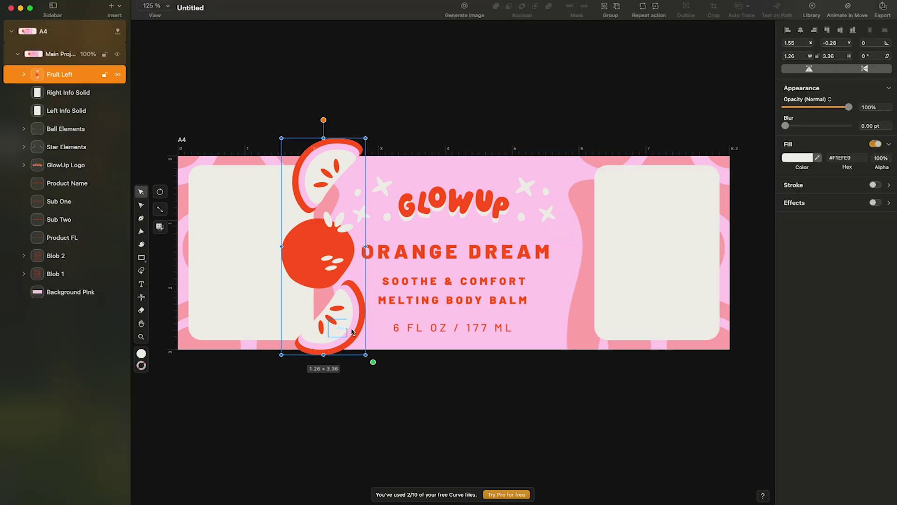
pyautogui.doubleClick(317, 265)
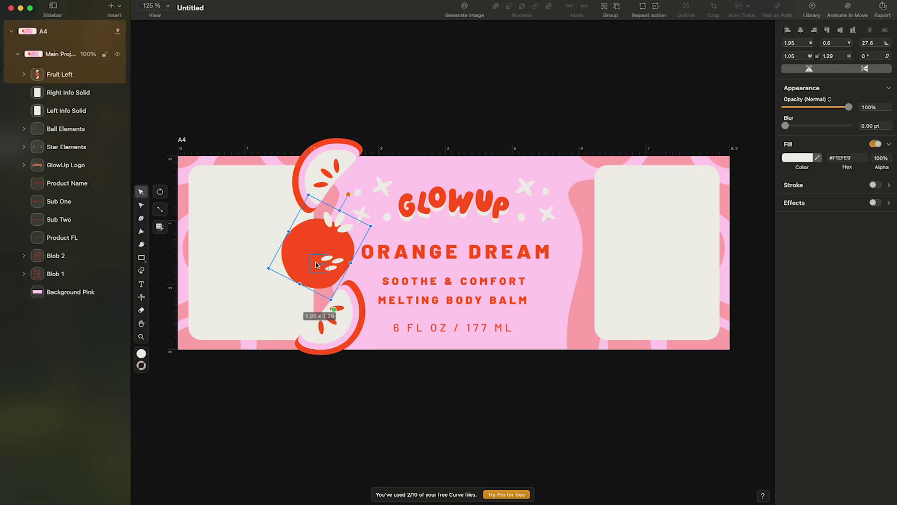
pyautogui.click(450, 121)
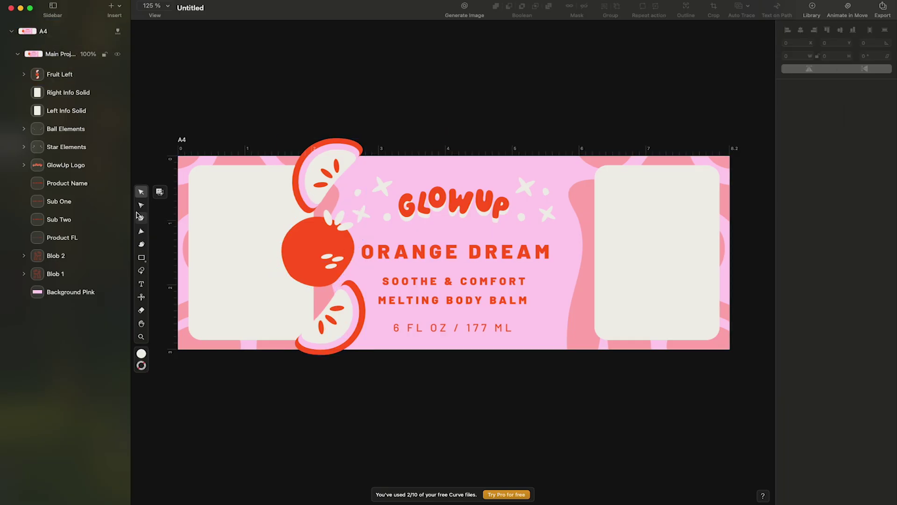
# Step: Draw a full-height rectangle of 1.67 × 3 in over the left fruit column and place it beneath the Fruit Left layer
pyautogui.click(142, 258)
pyautogui.moveTo(379, 154); pyautogui.dragTo(267, 349)
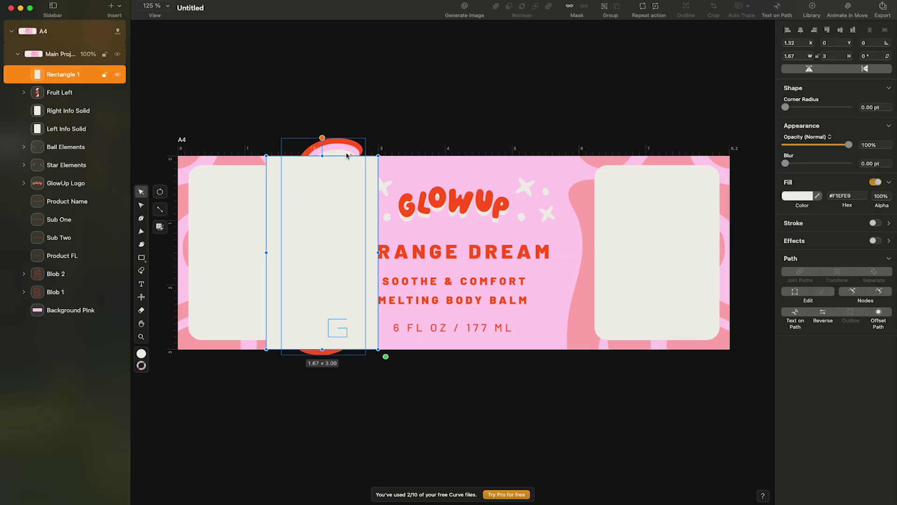
pyautogui.moveTo(82, 81)
pyautogui.mouseDown()
pyautogui.moveTo(74, 96)
pyautogui.moveTo(72, 84)
pyautogui.mouseUp()
pyautogui.click(65, 111)
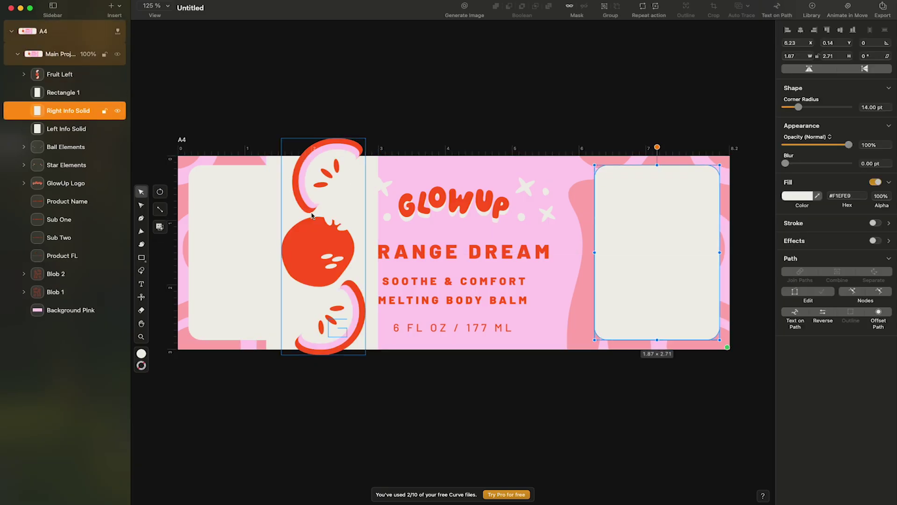
# Step: Mask the Fruit Left group with the rectangle and turn off the rectangle's fill
pyautogui.click(63, 92)
pyautogui.keyDown('shift'); pyautogui.click(60, 74); pyautogui.keyUp('shift')
pyautogui.rightClick(319, 200)
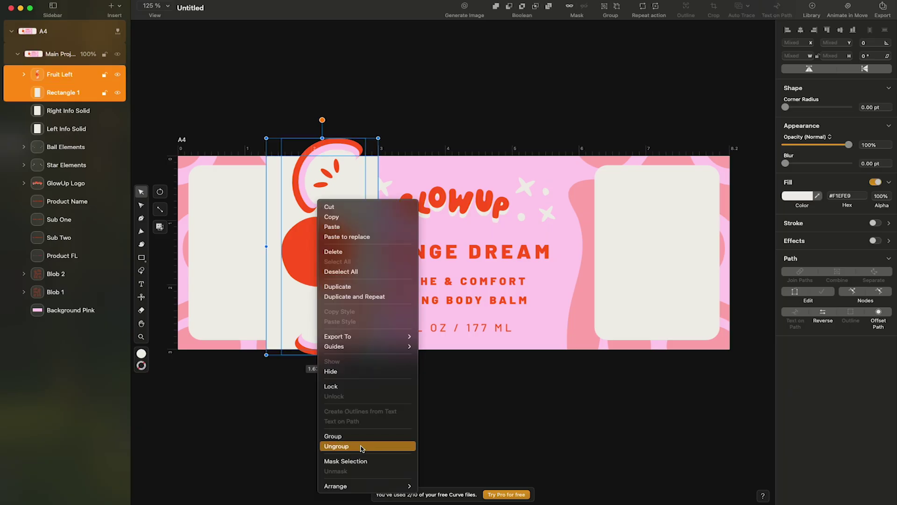
pyautogui.click(346, 461)
pyautogui.click(70, 110)
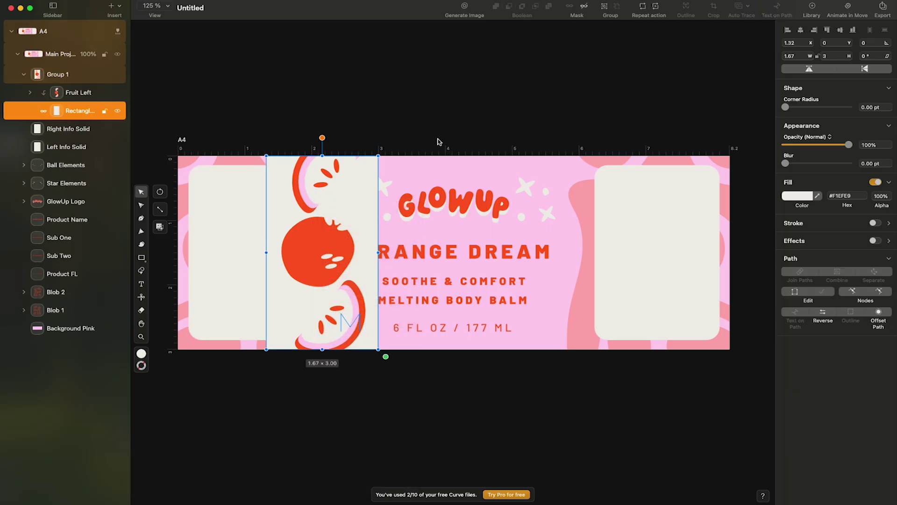
pyautogui.click(875, 183)
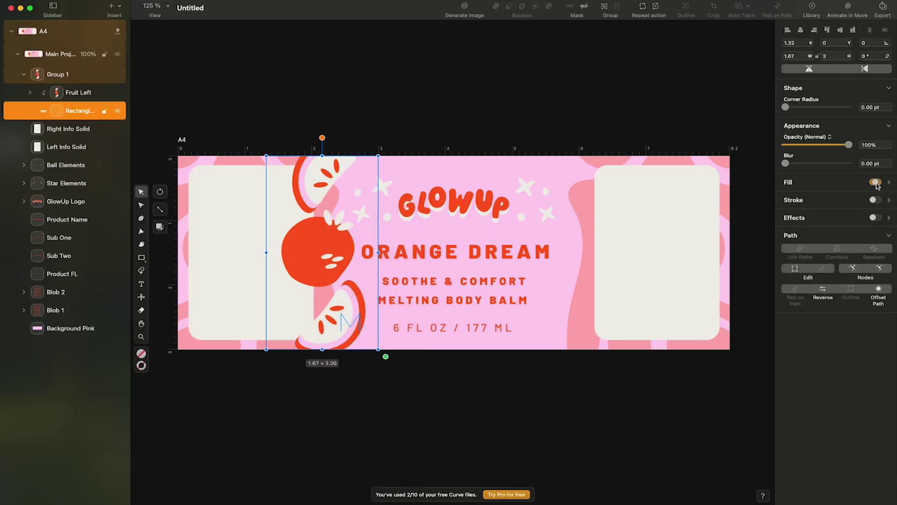
pyautogui.click(412, 68)
# Step: Collapse the new masked group and rename it Fruit Left
pyautogui.click(322, 235)
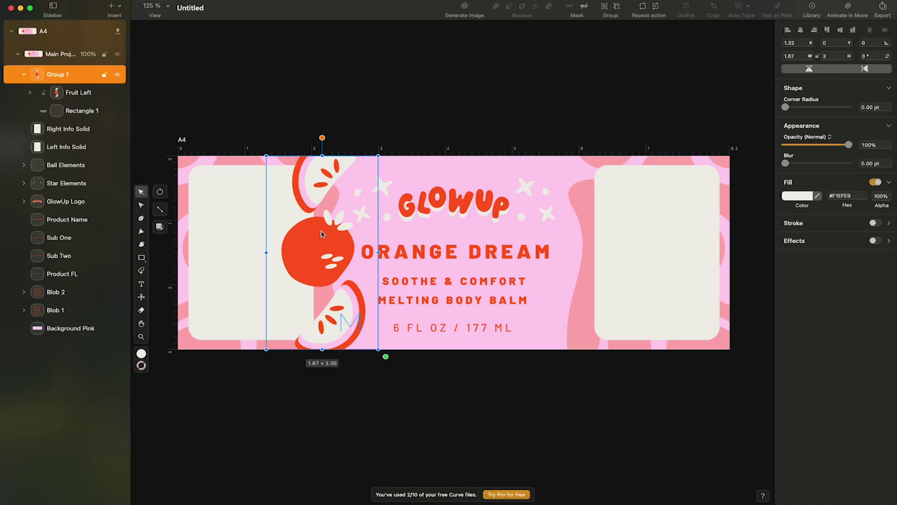
pyautogui.click(22, 75)
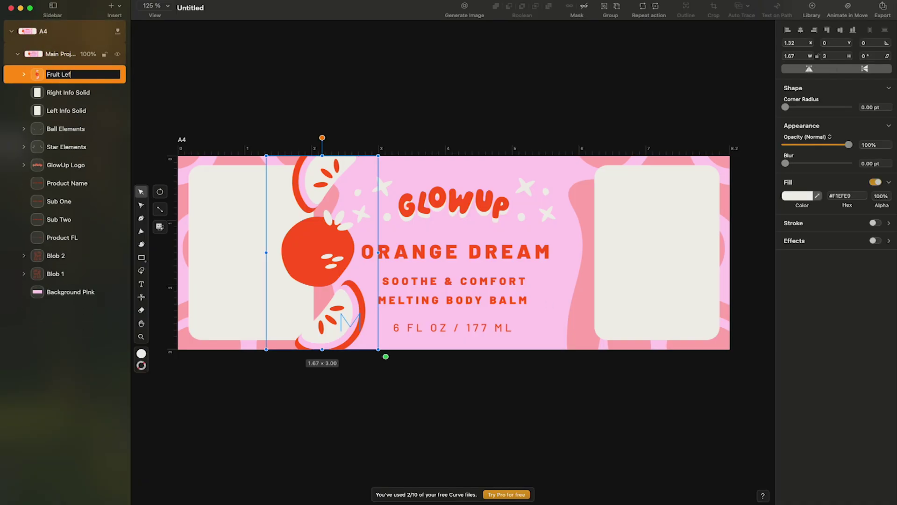
pyautogui.press('Return')
# Step: Duplicate the masked fruit column, move the copy beside the right info panel and flip it horizontally
pyautogui.press('super+v')
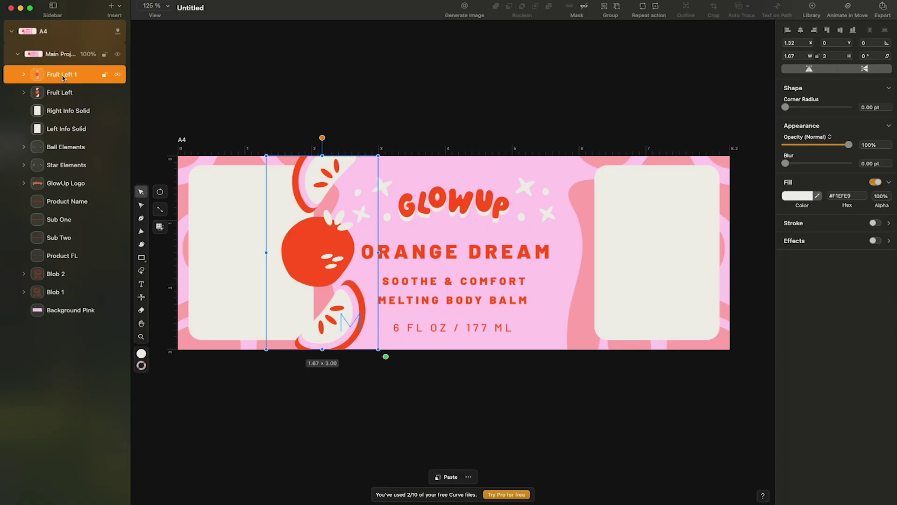
pyautogui.moveTo(323, 244); pyautogui.dragTo(610, 245)
pyautogui.click(810, 70)
pyautogui.click(625, 129)
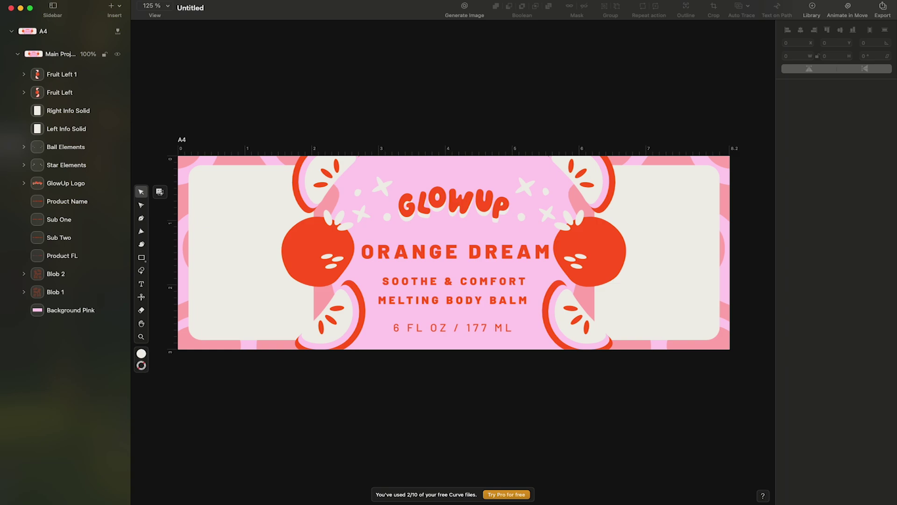
# Step: Shrink the ORANGE DREAM text slightly, recentre it, and shift the two subtitle lines up beneath it
pyautogui.click(510, 251)
pyautogui.click(869, 115)
pyautogui.moveTo(506, 256); pyautogui.dragTo(509, 252)
pyautogui.click(519, 281)
pyautogui.click(540, 332)
pyautogui.moveTo(486, 281); pyautogui.dragTo(486, 277)
pyautogui.moveTo(477, 302); pyautogui.dragTo(482, 300)
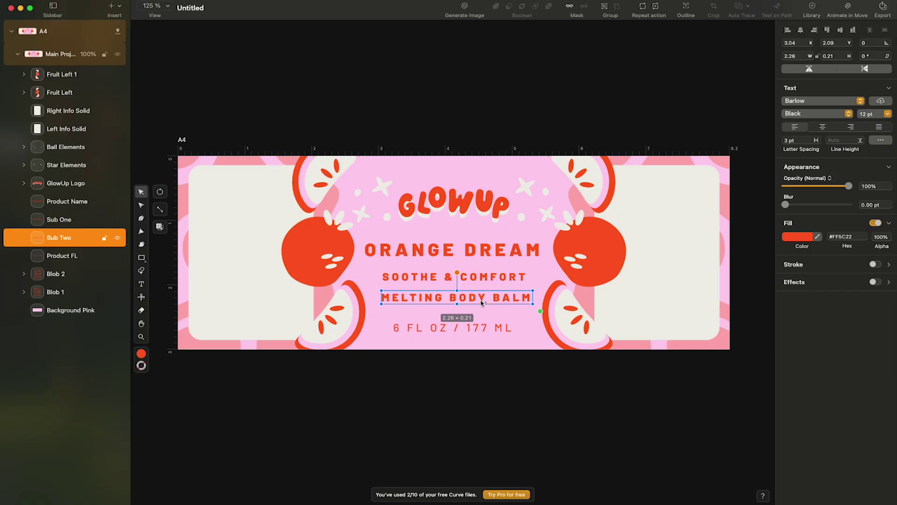
pyautogui.click(471, 438)
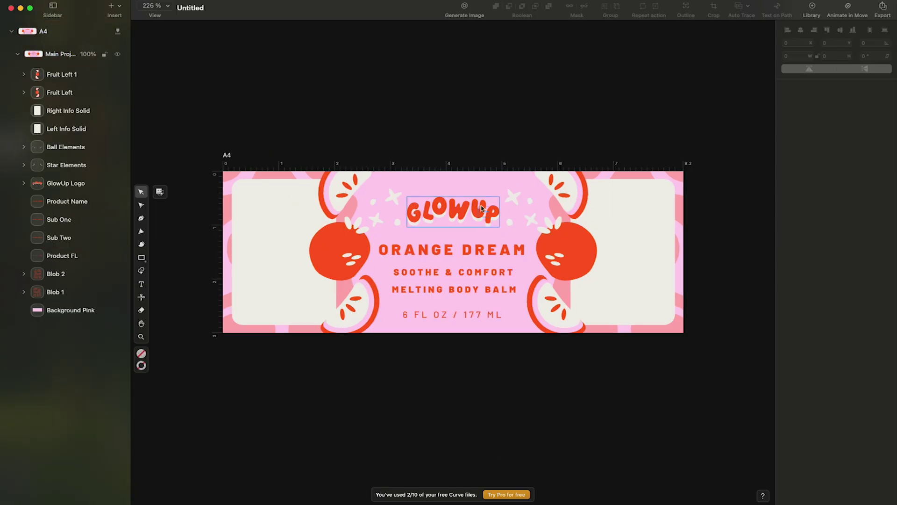
# Step: Copy the GlowUp logo onto the left info panel, scale it down and position it near the panel's top
pyautogui.click(477, 208)
pyautogui.press('super+c')
pyautogui.click(309, 219)
pyautogui.press('super+v')
pyautogui.moveTo(445, 210); pyautogui.dragTo(289, 210)
pyautogui.moveTo(343, 227); pyautogui.dragTo(299, 211)
pyautogui.moveTo(284, 208); pyautogui.dragTo(294, 208)
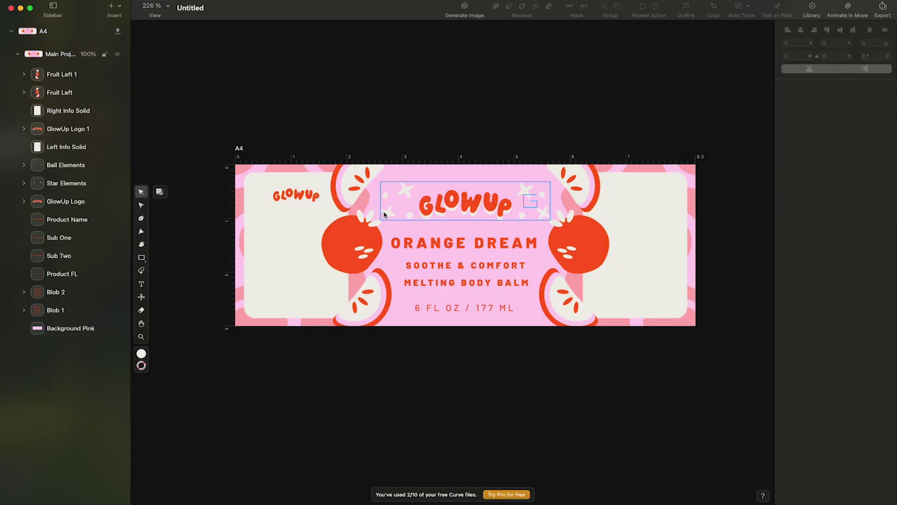
# Step: Copy a star from the star accents to the lower left of the small logo and fill it with the label's pink
pyautogui.doubleClick(387, 212)
pyautogui.press('super+c')
pyautogui.click(385, 130)
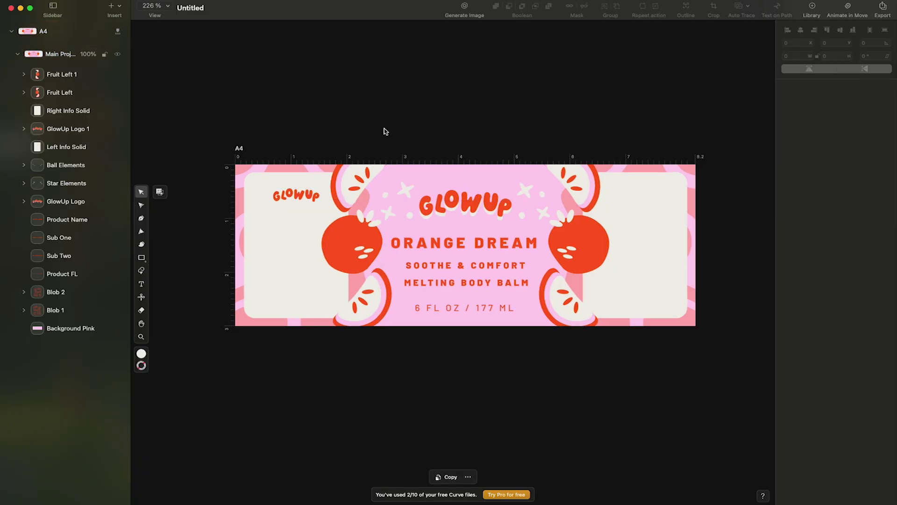
pyautogui.press('super+v')
pyautogui.moveTo(388, 213); pyautogui.dragTo(266, 202)
pyautogui.click(817, 157)
pyautogui.click(524, 222)
# Step: Duplicate the pink star and place the copy at the upper right of the small logo
pyautogui.click(278, 230)
pyautogui.click(270, 208)
pyautogui.press('super+c')
pyautogui.press('super+v')
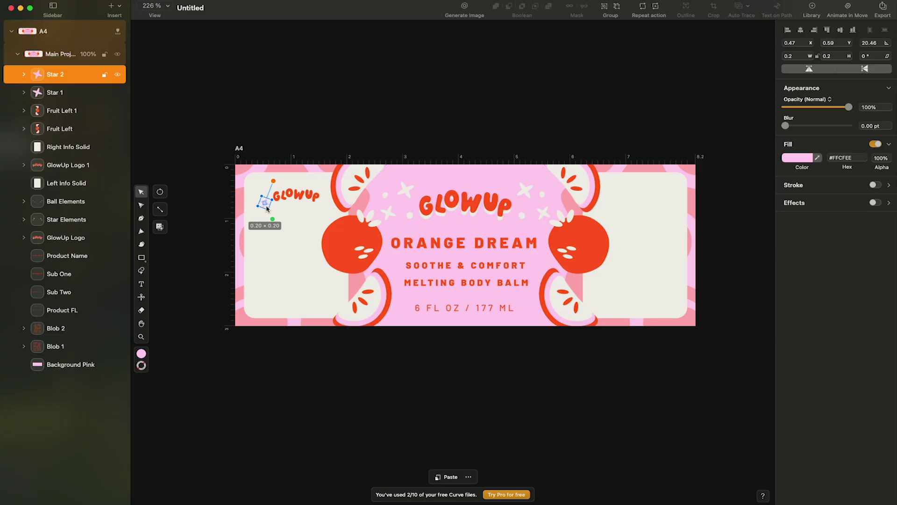
pyautogui.click(337, 118)
pyautogui.moveTo(329, 162); pyautogui.dragTo(321, 188)
pyautogui.click(344, 104)
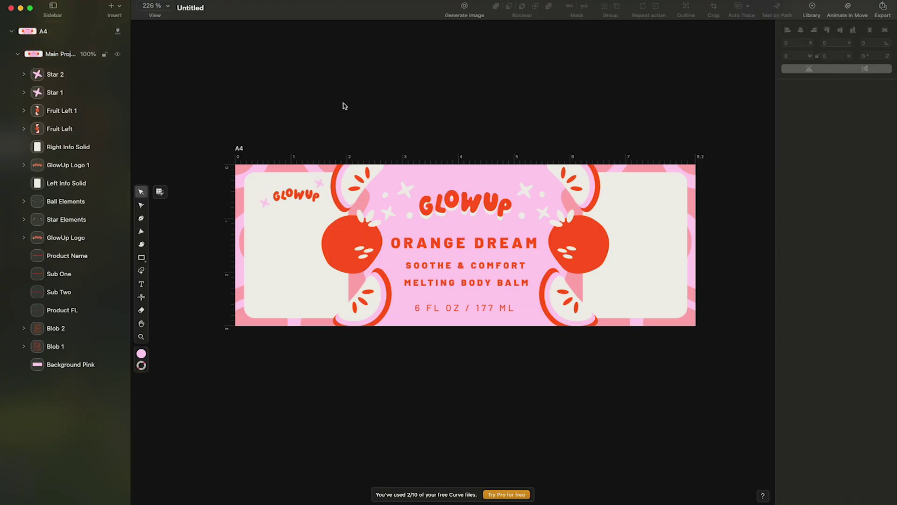
# Step: Copy a ball accent, fill it with the label's pink and place it above the star left of the small logo
pyautogui.click(320, 189)
pyautogui.press('Escape')
pyautogui.doubleClick(408, 216)
pyautogui.press('super+c')
pyautogui.click(261, 211)
pyautogui.press('super+v')
pyautogui.press('i')
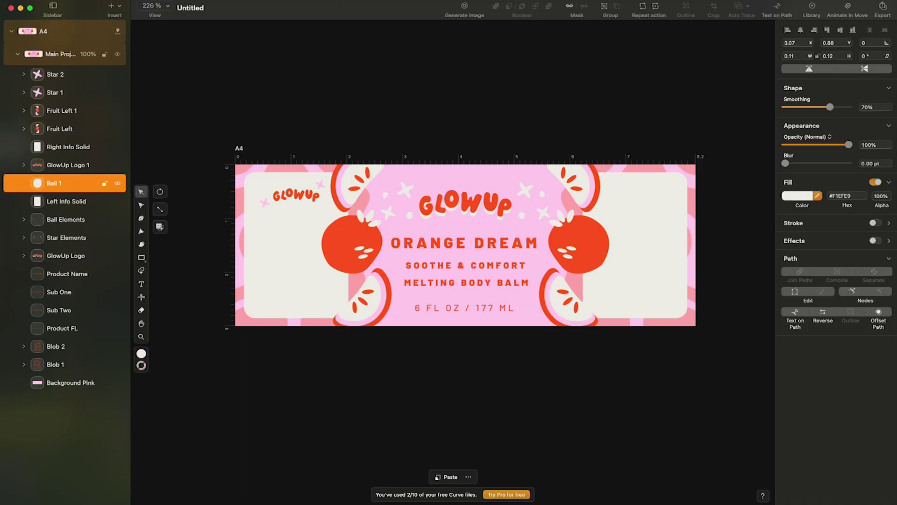
pyautogui.click(401, 218)
pyautogui.moveTo(276, 194); pyautogui.dragTo(272, 191)
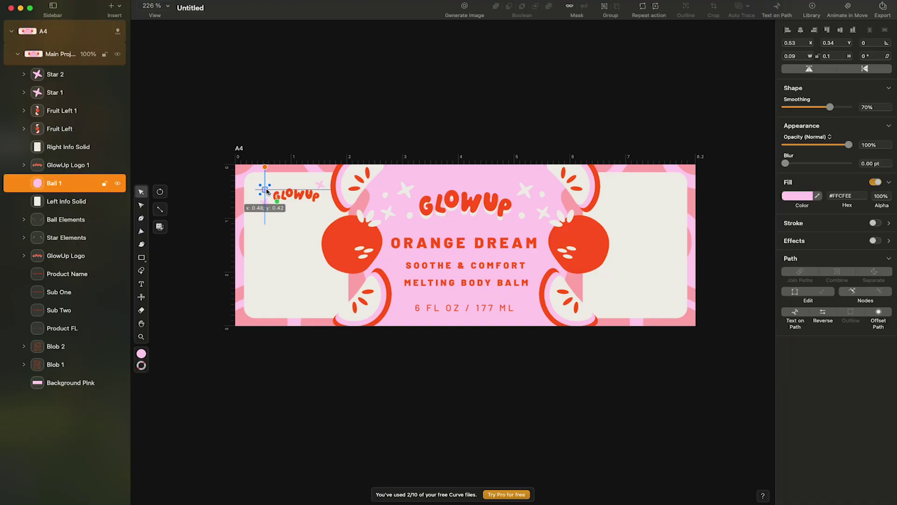
pyautogui.click(363, 73)
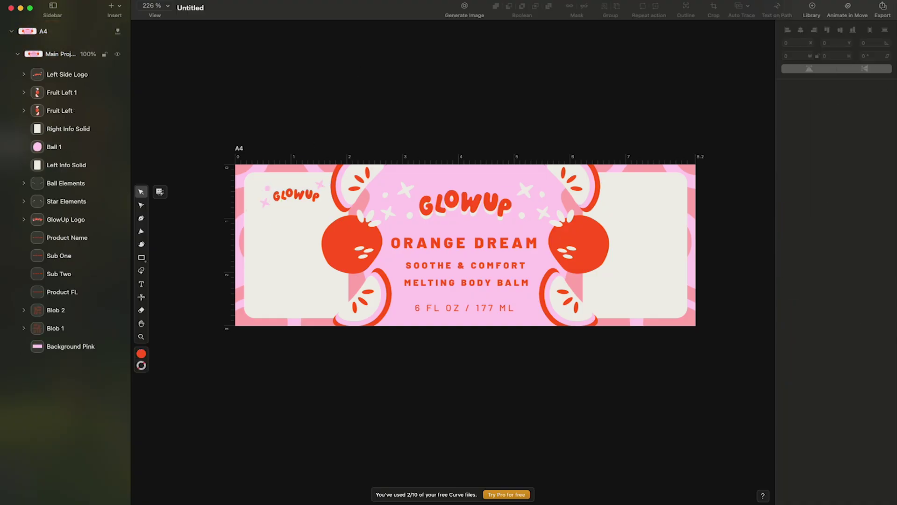
# Step: Add the text "We believe your skin needs the very best, so here at GlowUp we craft cosmetics for every shade." in 10 pt Barlow
pyautogui.click(142, 284)
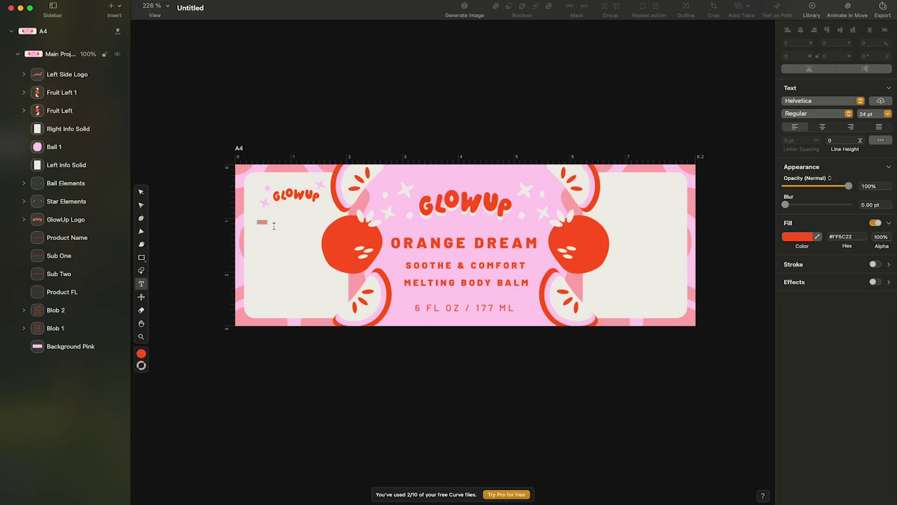
pyautogui.press('super+v')
pyautogui.press('super+a')
pyautogui.write('10')
pyautogui.press('Return')
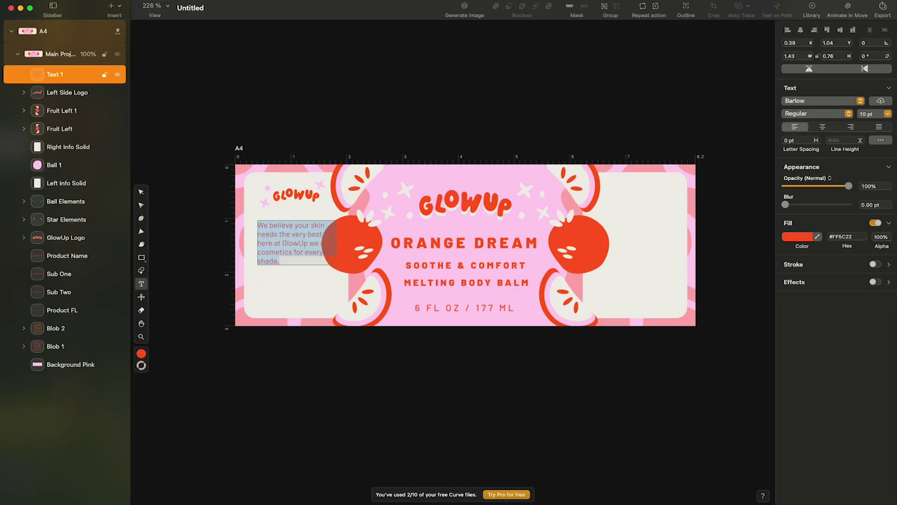
# Step: Set the brand paragraph to Barlow Medium in colour 303030 and centre-align it
pyautogui.click(797, 237)
pyautogui.write('303030')
pyautogui.press('Return')
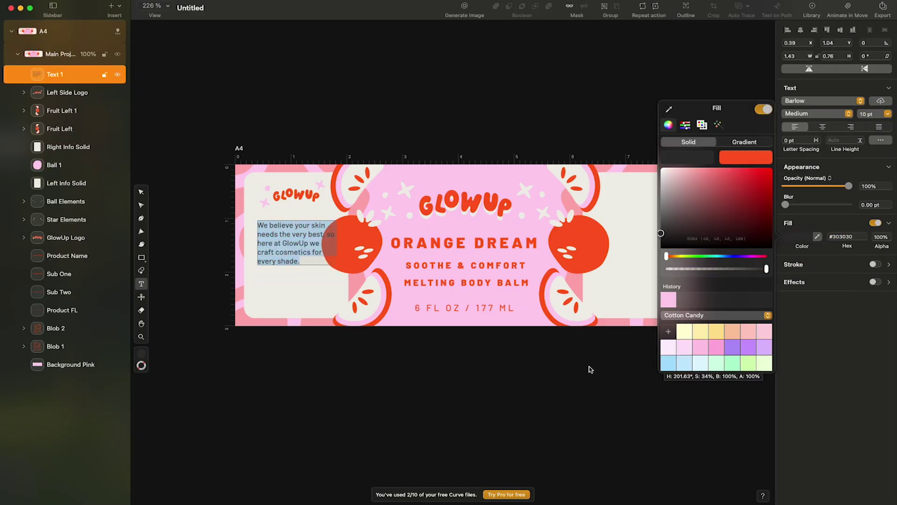
pyautogui.click(822, 127)
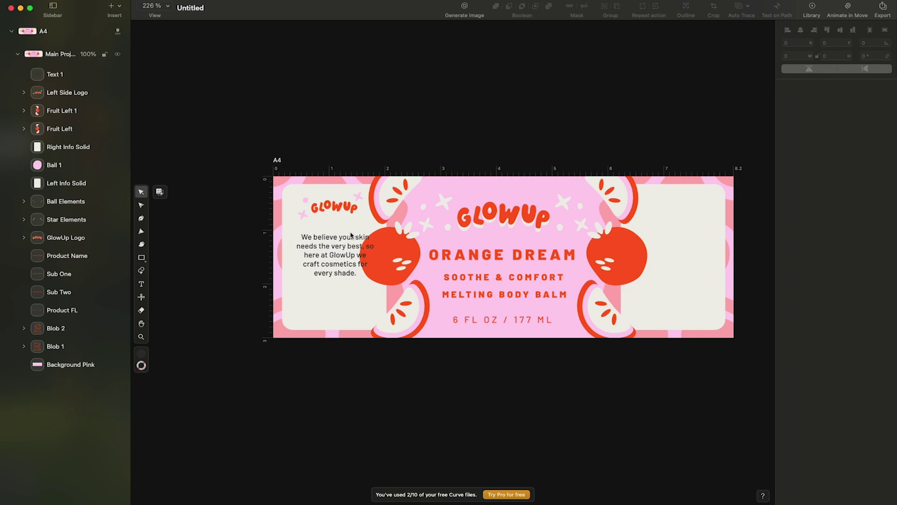
# Step: Move the brand paragraph closer below the small logo, reduce it to 8 pt and shorten its text box to fit
pyautogui.moveTo(338, 249); pyautogui.dragTo(338, 240)
pyautogui.scroll(5, 338, 240)
pyautogui.doubleClick(353, 242)
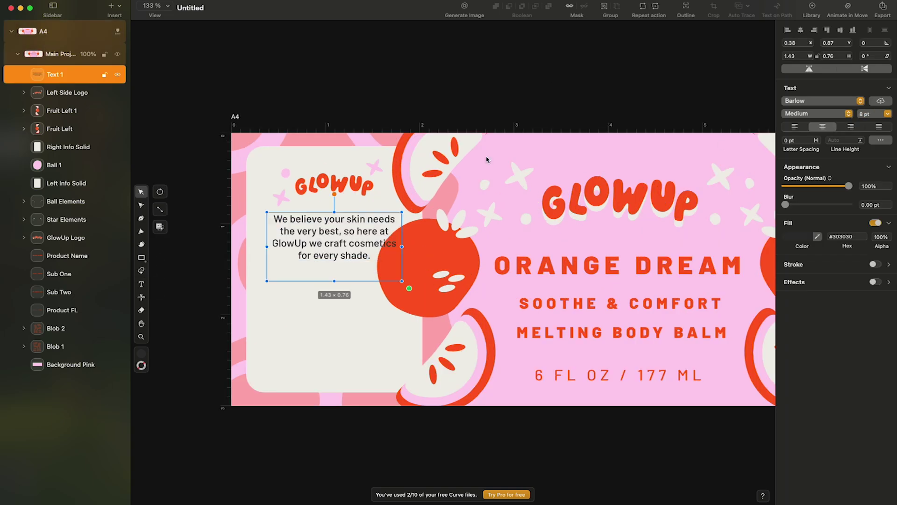
pyautogui.click(407, 239)
pyautogui.click(453, 92)
pyautogui.scroll(1, 335, 237)
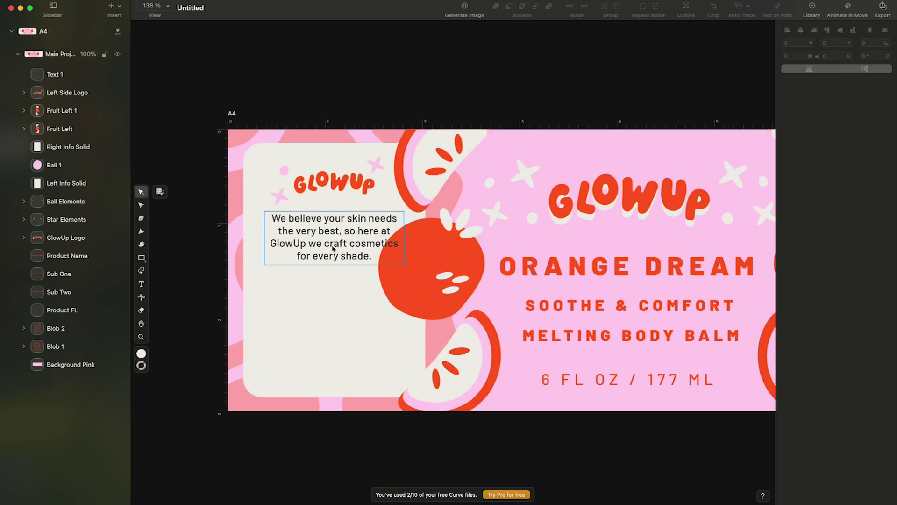
# Step: Scale the left orange down to about 0.93 × 1.13 in and shift it clear of the brand paragraph
pyautogui.click(420, 264)
pyautogui.click(513, 86)
pyautogui.click(452, 264)
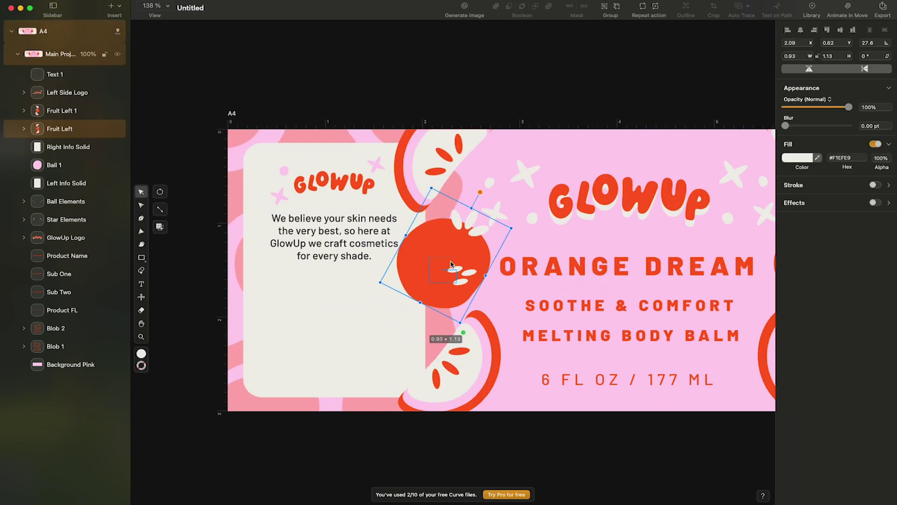
pyautogui.click(581, 125)
# Step: Move the main GlowUp logo together with its ball and star accents up to X 2.60, Y 0.19
pyautogui.hscroll(3, 581, 124)
pyautogui.click(533, 166)
pyautogui.keyDown('shift'); pyautogui.click(462, 157); pyautogui.keyUp('shift')
pyautogui.keyDown('shift'); pyautogui.click(469, 189); pyautogui.keyUp('shift')
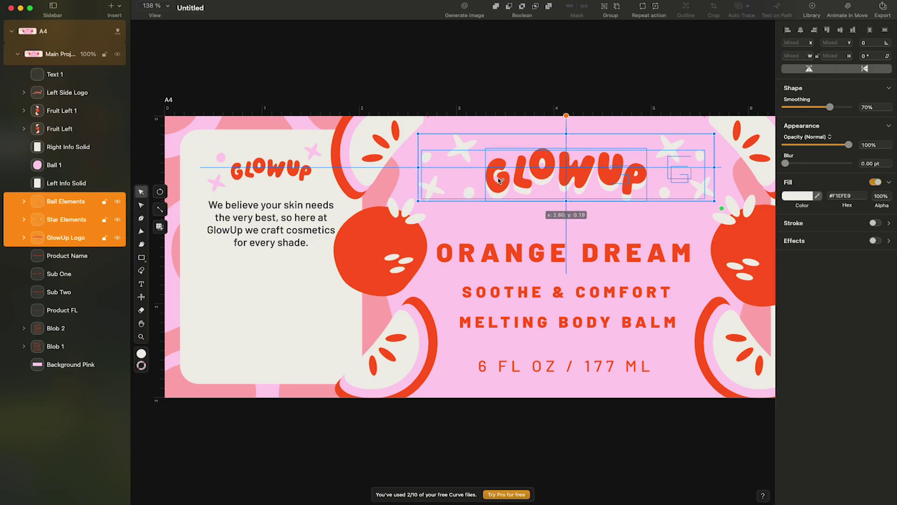
pyautogui.click(456, 108)
pyautogui.scroll(2, 442, 227)
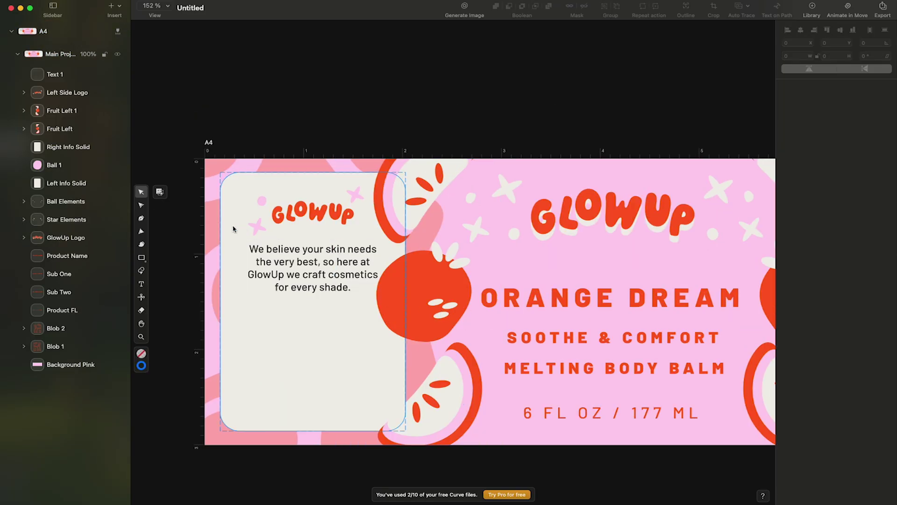
# Step: Draw a horizontal divider line about 1.17 in long beneath the brand paragraph and set its stroke width to 1 pt
pyautogui.click(141, 219)
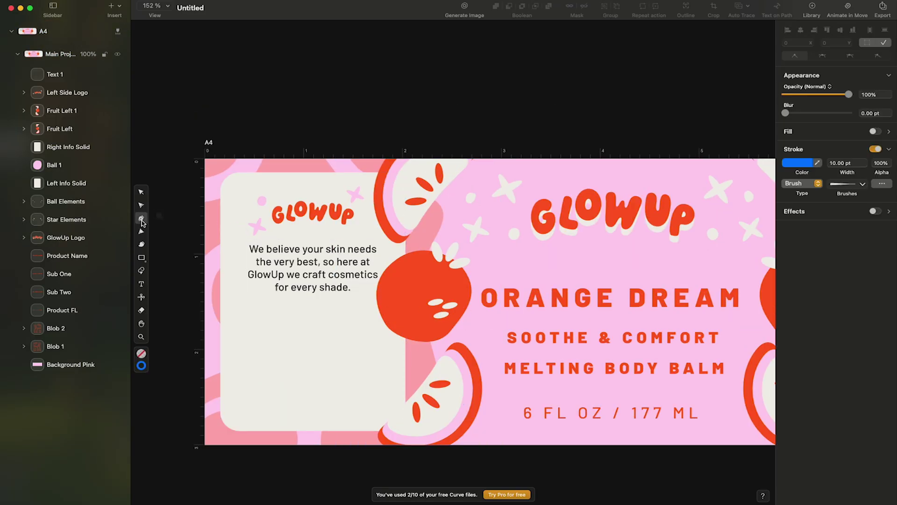
pyautogui.click(252, 301)
pyautogui.click(280, 299)
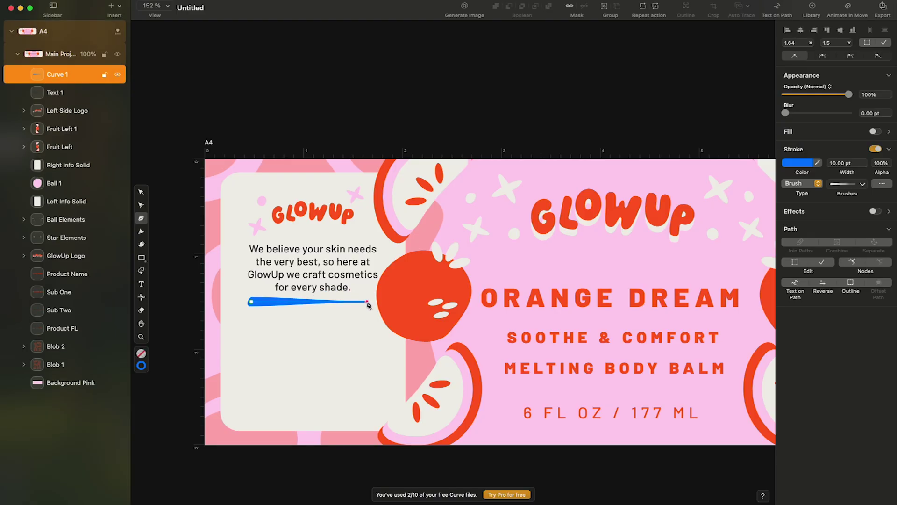
pyautogui.press('v')
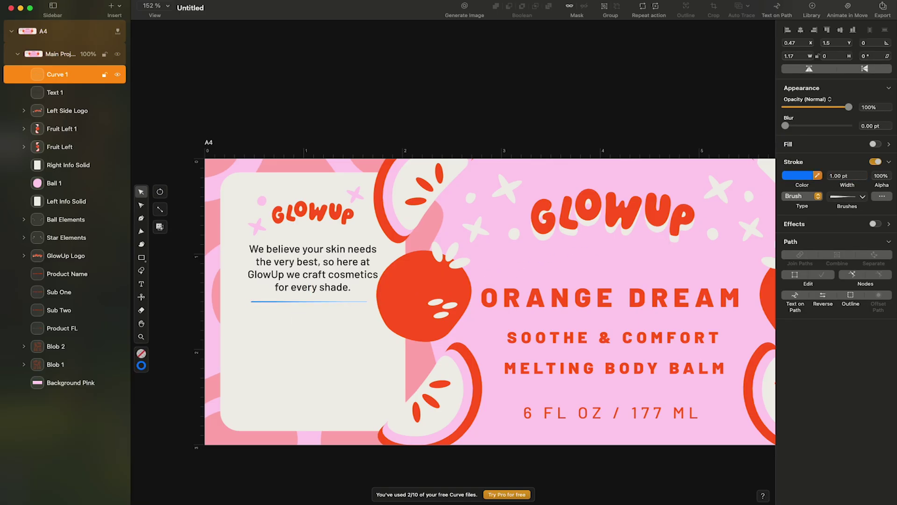
# Step: Colour the divider's stroke with the orange-red of the fruit and apply the brush that tapers at both ends
pyautogui.click(449, 302)
pyautogui.click(863, 196)
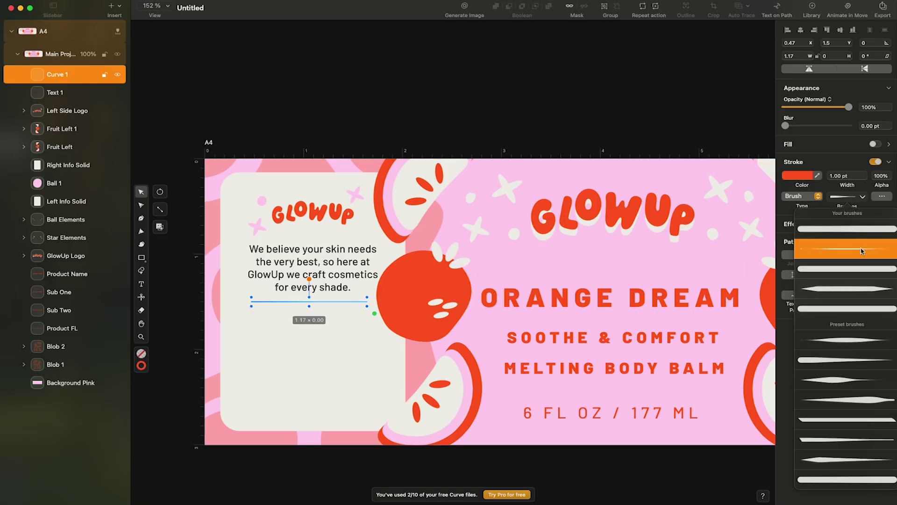
pyautogui.click(857, 288)
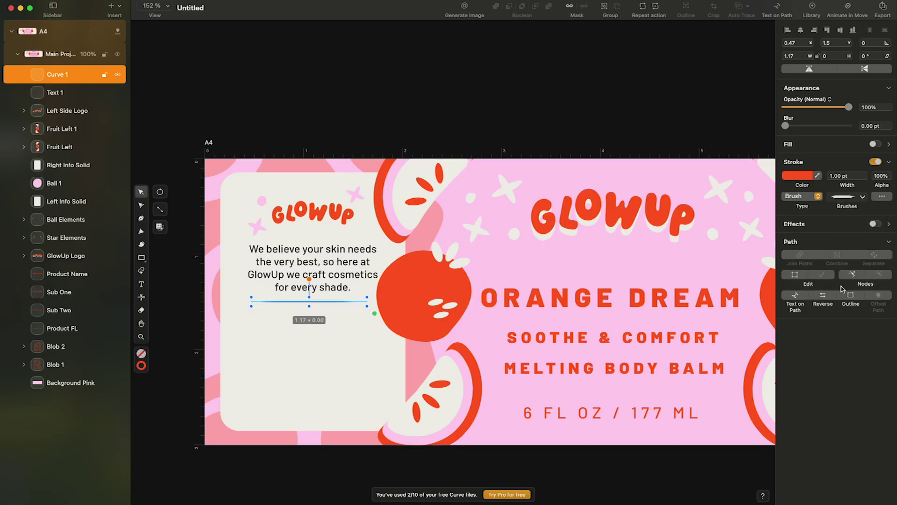
# Step: Move the orange-red divider down to X 0.51, Y 1.55, centred beneath the brand paragraph
pyautogui.click(505, 125)
pyautogui.moveTo(323, 302); pyautogui.dragTo(328, 308)
pyautogui.click(366, 115)
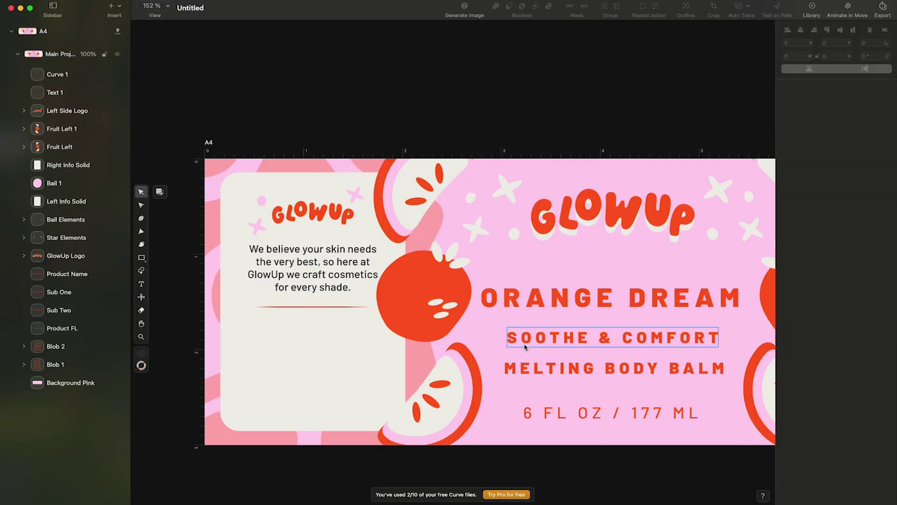
# Step: Duplicate the brand paragraph below the divider and replace its text with "Orange dream combines essential oils and beeswax for all day comfort."
pyautogui.click(340, 274)
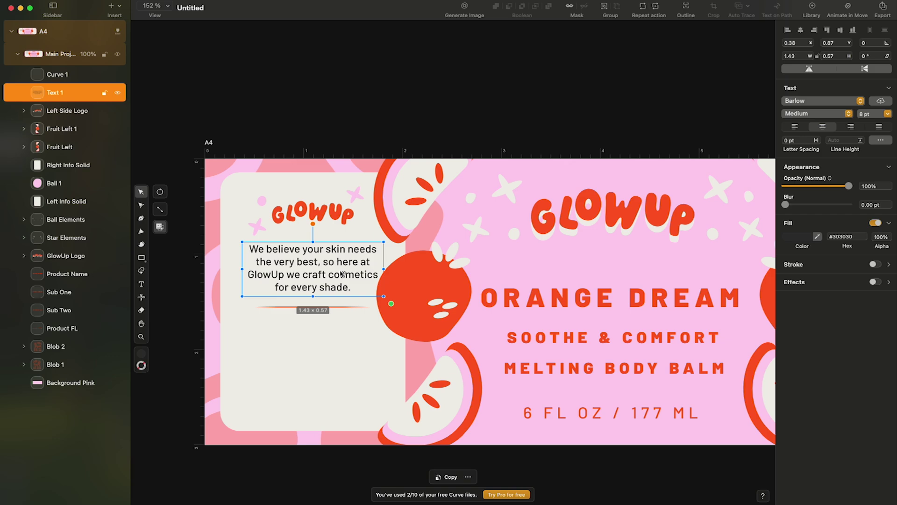
pyautogui.press('super+c')
pyautogui.press('super+v')
pyautogui.moveTo(340, 274); pyautogui.dragTo(344, 350)
pyautogui.doubleClick(344, 349)
pyautogui.press('super+a')
pyautogui.write('Orange drea')
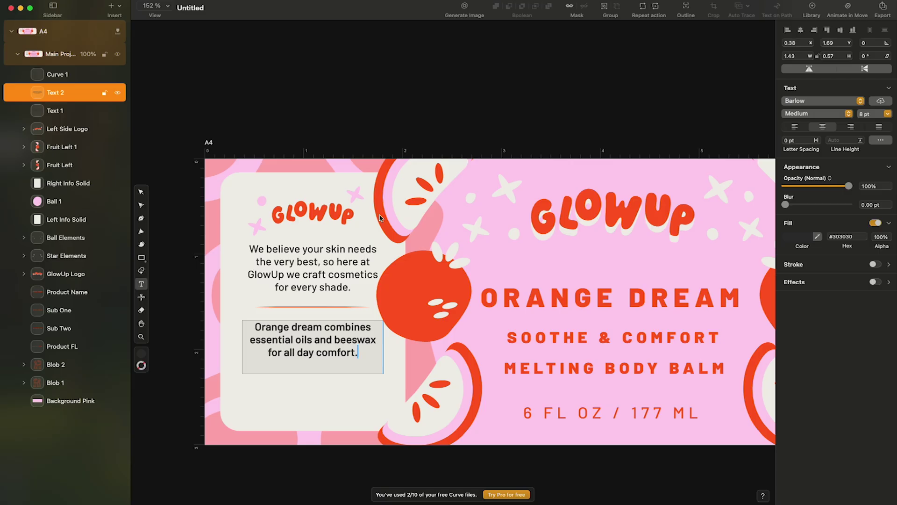
pyautogui.press('Escape')
pyautogui.click(389, 100)
# Step: Shift the divider and second paragraph up slightly, and place a copy of the divider beneath that paragraph at Y 2.17
pyautogui.click(326, 307)
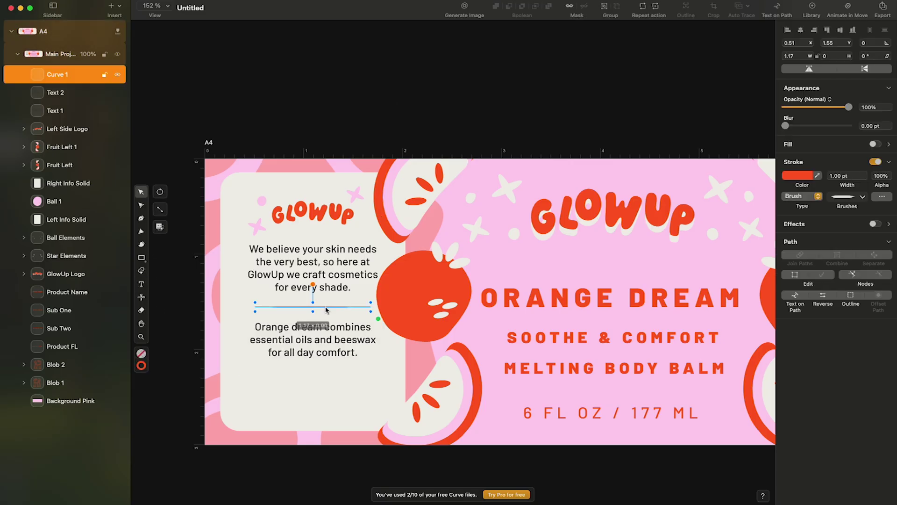
pyautogui.press('Up')
pyautogui.moveTo(320, 350); pyautogui.dragTo(320, 346)
pyautogui.click(434, 145)
pyautogui.moveTo(320, 305); pyautogui.dragTo(329, 368)
pyautogui.press('Escape')
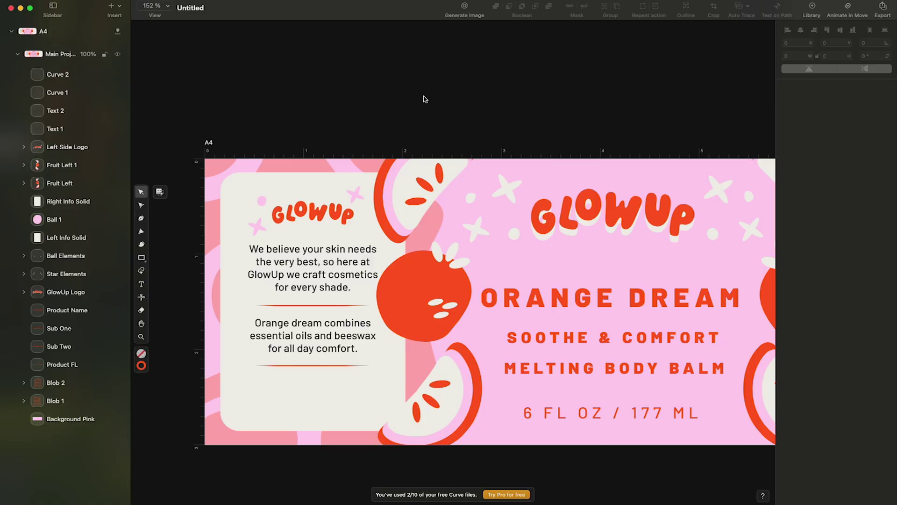
# Step: Order the panel's paragraph and divider layers beneath Left Side Logo and rename the dividers "Div Line 1" and "Div Line 2"
pyautogui.moveTo(63, 133); pyautogui.dragTo(45, 66)
pyautogui.moveTo(59, 145); pyautogui.dragTo(51, 68)
pyautogui.moveTo(61, 128); pyautogui.dragTo(63, 147)
pyautogui.write('Div Line 1')
pyautogui.click(61, 130)
pyautogui.doubleClick(63, 146)
pyautogui.write('Div Line ')
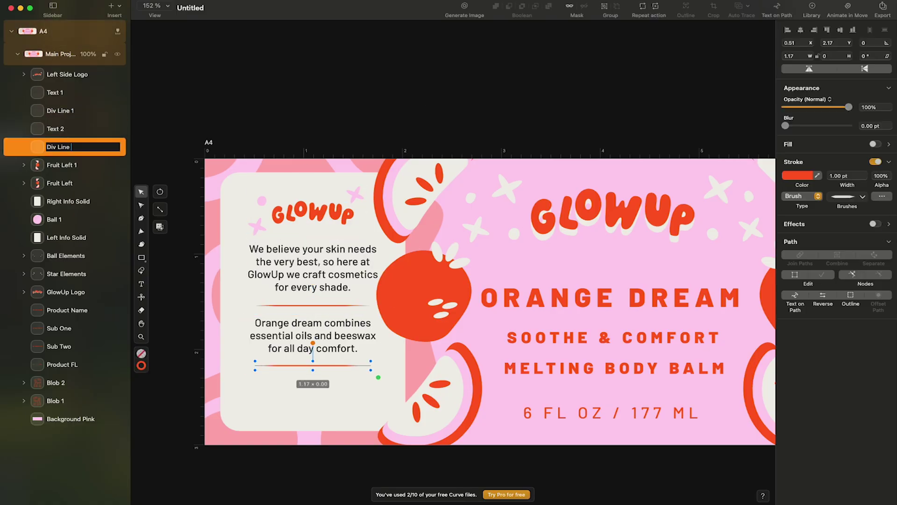
pyautogui.write('2')
pyautogui.click(61, 110)
pyautogui.press('Escape')
# Step: Draw an orange-red #FF5C22 circle about 0.35 in wide below the lower divider, near the panel's left side
pyautogui.press('o')
pyautogui.press('i')
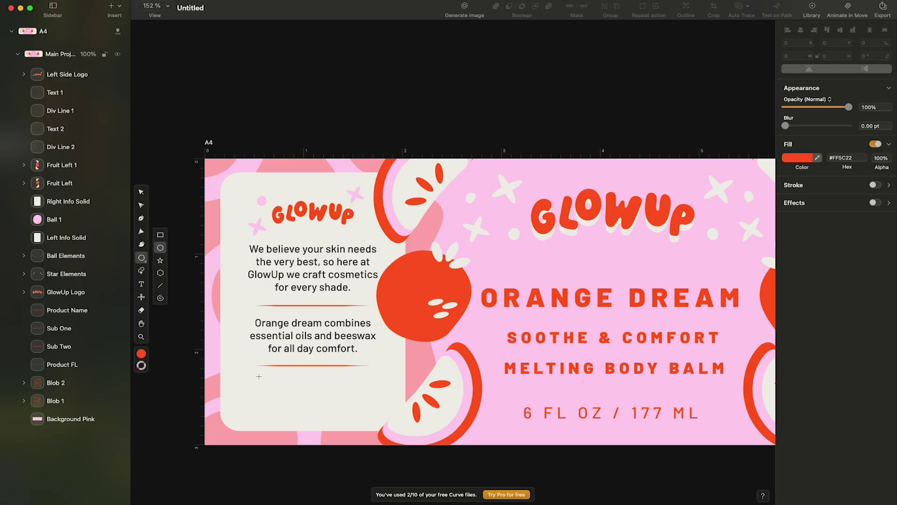
pyautogui.moveTo(259, 376); pyautogui.dragTo(291, 393)
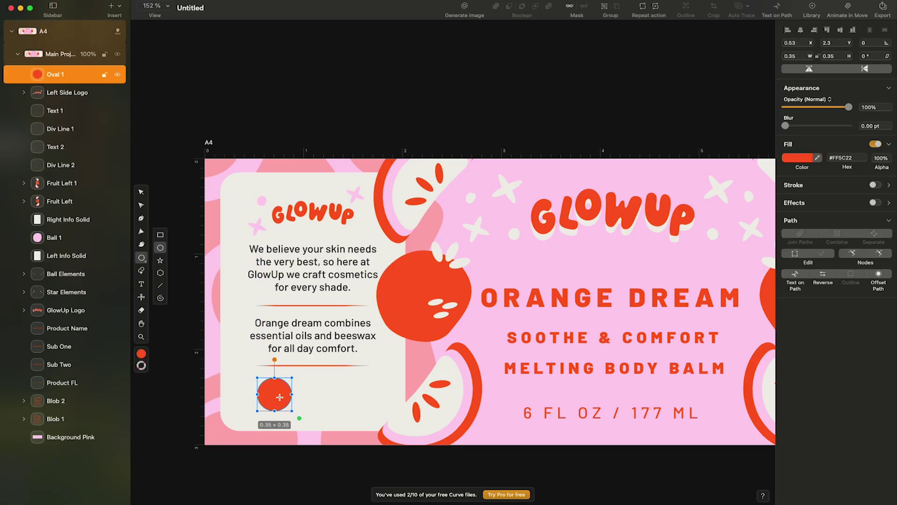
pyautogui.moveTo(280, 396); pyautogui.dragTo(280, 393)
# Step: Duplicate the paragraph text as a "Hydrate" label, shrink its box to 0.5 × 0.1 in and centre it beneath the circle
pyautogui.moveTo(305, 335); pyautogui.dragTo(304, 421)
pyautogui.doubleClick(304, 421)
pyautogui.write('Hydrate')
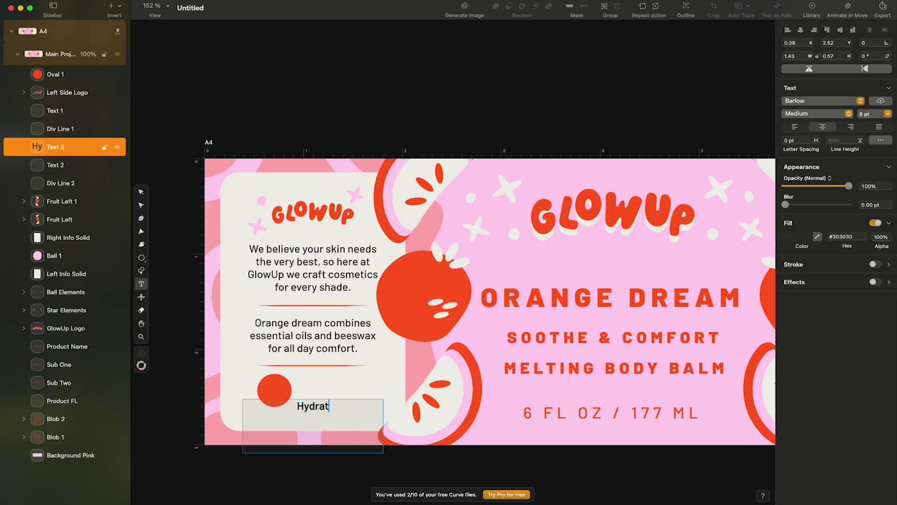
pyautogui.press('Escape')
pyautogui.moveTo(312, 452); pyautogui.dragTo(313, 414)
pyautogui.moveTo(383, 400); pyautogui.dragTo(290, 405)
pyautogui.moveTo(274, 409); pyautogui.dragTo(283, 419)
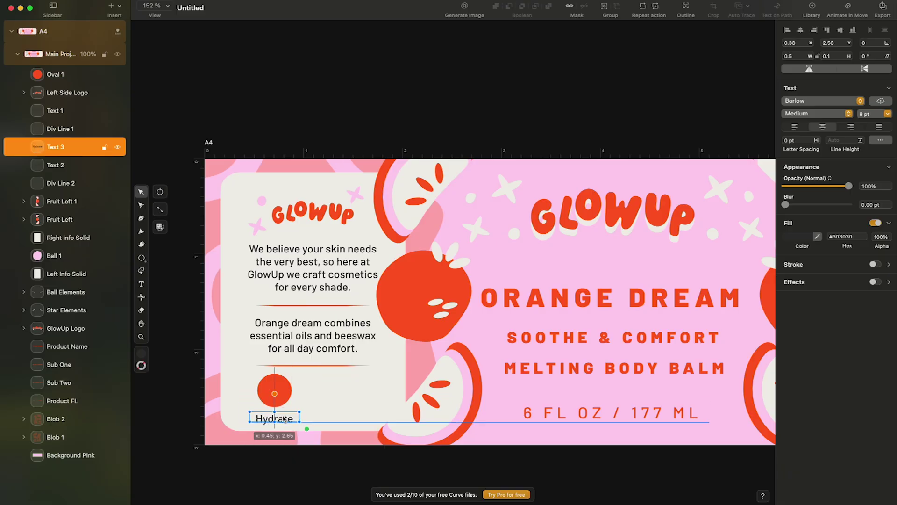
# Step: Scale down the left panel's small GlowUp logo with its accents and re-centre the logo at the panel's top
pyautogui.click(318, 213)
pyautogui.moveTo(365, 235); pyautogui.dragTo(347, 227)
pyautogui.press('super+z')
pyautogui.keyDown('shift'); pyautogui.click(262, 201); pyautogui.keyUp('shift')
pyautogui.moveTo(316, 208); pyautogui.dragTo(329, 207)
# Step: Nudge both paragraphs and both dividers up together within the left info panel
pyautogui.click(346, 273)
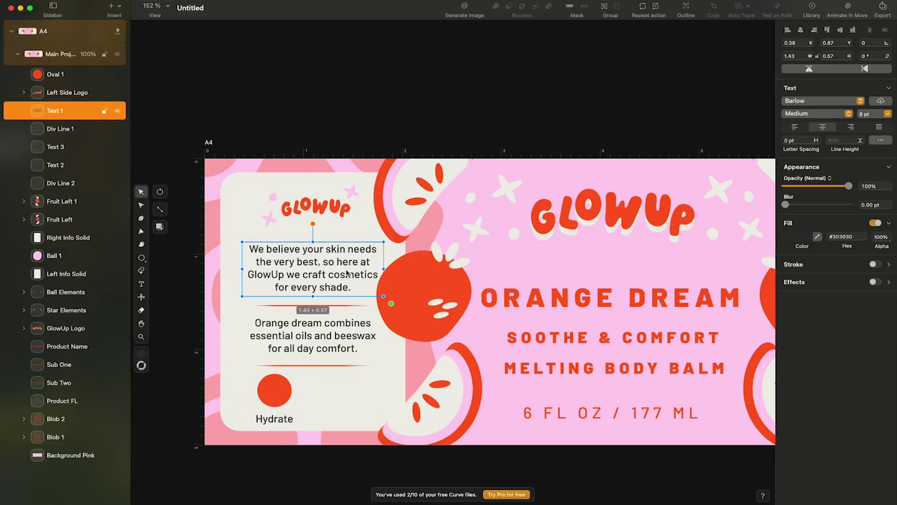
pyautogui.keyDown('shift'); pyautogui.click(346, 305); pyautogui.keyUp('shift')
pyautogui.keyDown('shift'); pyautogui.click(345, 335); pyautogui.keyUp('shift')
pyautogui.keyDown('shift'); pyautogui.click(344, 365); pyautogui.keyUp('shift')
pyautogui.press('Up')
pyautogui.press('Up')
pyautogui.press('Up')
pyautogui.press('Up')
pyautogui.press('Up')
pyautogui.press('Up')
# Step: Bring the Hydrate label closer to its circle and shift the pair slightly up and left
pyautogui.click(278, 397)
pyautogui.click(276, 419)
pyautogui.press('Up')
pyautogui.press('Up')
pyautogui.keyDown('shift'); pyautogui.click(283, 383); pyautogui.keyUp('shift')
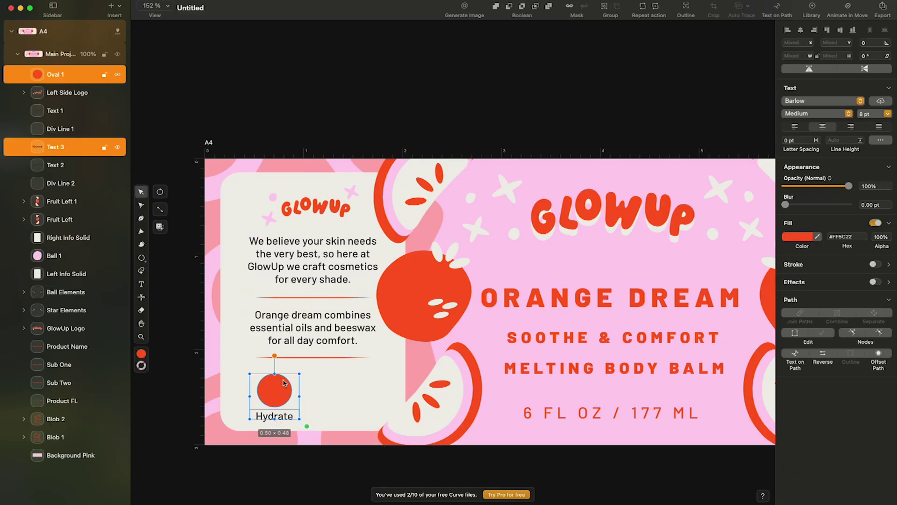
pyautogui.moveTo(284, 382); pyautogui.dragTo(277, 380)
pyautogui.press('Escape')
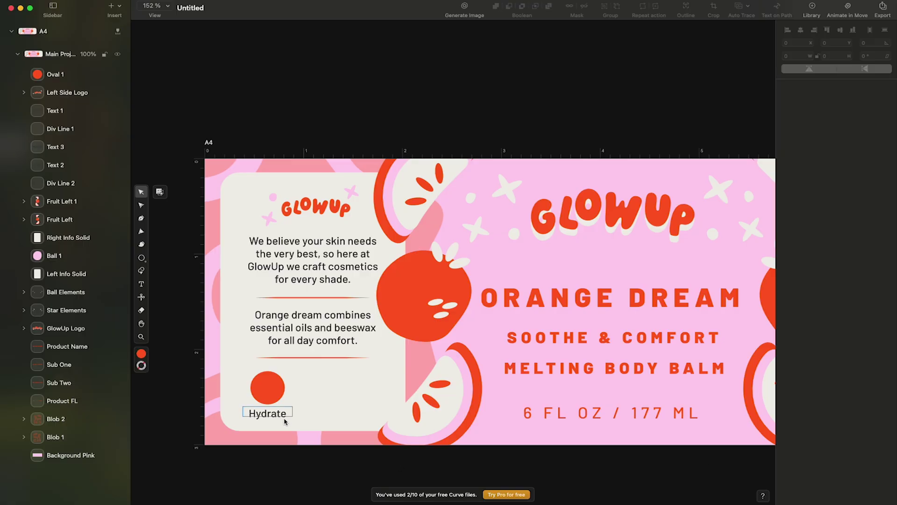
# Step: Duplicate the circle and its Hydrate label twice to form an evenly spaced row of three
pyautogui.click(282, 419)
pyautogui.keyDown('shift'); pyautogui.click(274, 391); pyautogui.keyUp('shift')
pyautogui.keyDown('alt'); pyautogui.moveTo(274, 391); pyautogui.dragTo(323, 385); pyautogui.keyUp('alt')
pyautogui.keyDown('alt'); pyautogui.moveTo(323, 385); pyautogui.dragTo(374, 384); pyautogui.keyUp('alt')
pyautogui.click(336, 485)
# Step: Move the brand paragraph and the upper divider further up toward the small logo
pyautogui.click(327, 265)
pyautogui.keyDown('shift'); pyautogui.click(332, 297); pyautogui.keyUp('shift')
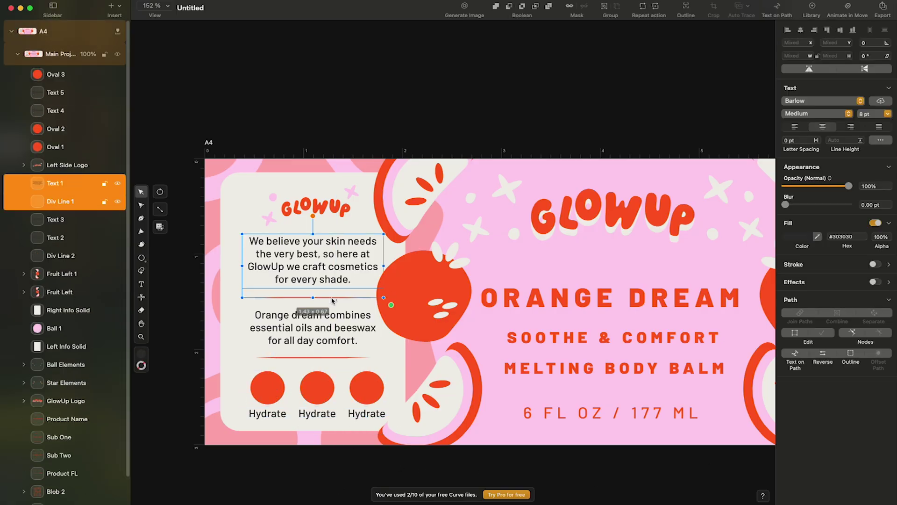
pyautogui.moveTo(332, 298); pyautogui.dragTo(333, 292)
pyautogui.doubleClick(270, 218)
pyautogui.moveTo(270, 218); pyautogui.dragTo(270, 213)
pyautogui.click(328, 261)
pyautogui.moveTo(330, 292); pyautogui.dragTo(330, 290)
# Step: Raise the "Orange dream combines" paragraph and the lower divider to even out the panel's vertical spacing
pyautogui.click(336, 327)
pyautogui.moveTo(335, 327); pyautogui.dragTo(335, 317)
pyautogui.click(418, 27)
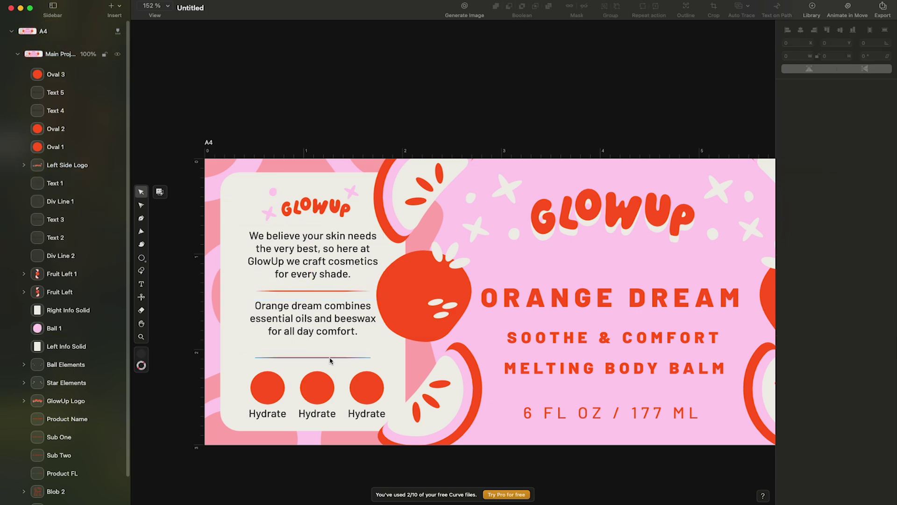
pyautogui.moveTo(330, 358); pyautogui.dragTo(329, 346)
pyautogui.click(372, 112)
# Step: Move the three circles and their labels up slightly as one selection
pyautogui.click(276, 393)
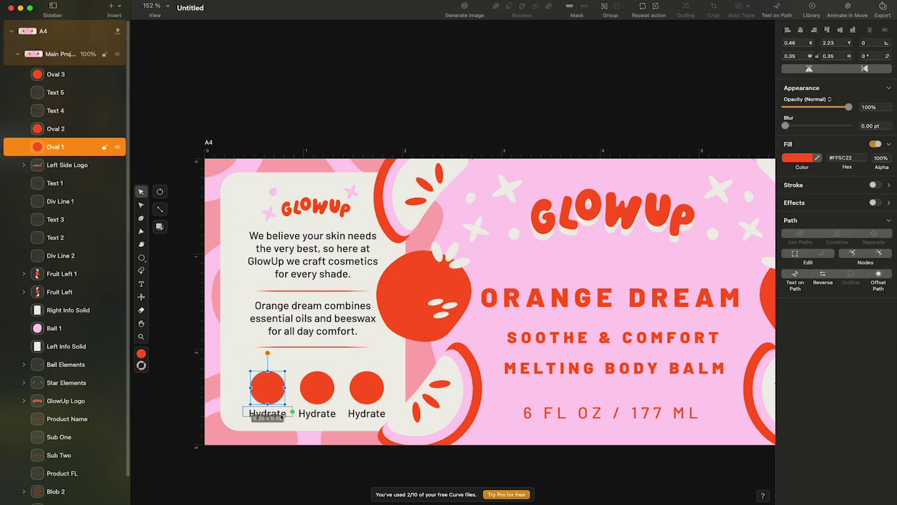
pyautogui.keyDown('shift'); pyautogui.click(281, 414); pyautogui.keyUp('shift')
pyautogui.keyDown('shift'); pyautogui.click(318, 388); pyautogui.keyUp('shift')
pyautogui.keyDown('shift'); pyautogui.click(317, 413); pyautogui.keyUp('shift')
pyautogui.keyDown('shift'); pyautogui.click(367, 388); pyautogui.keyUp('shift')
pyautogui.keyDown('shift'); pyautogui.click(361, 414); pyautogui.keyUp('shift')
pyautogui.moveTo(360, 416); pyautogui.dragTo(361, 412)
pyautogui.click(355, 467)
# Step: Change the middle label to "Soothe" and the last label to "Repair"
pyautogui.doubleClick(309, 409)
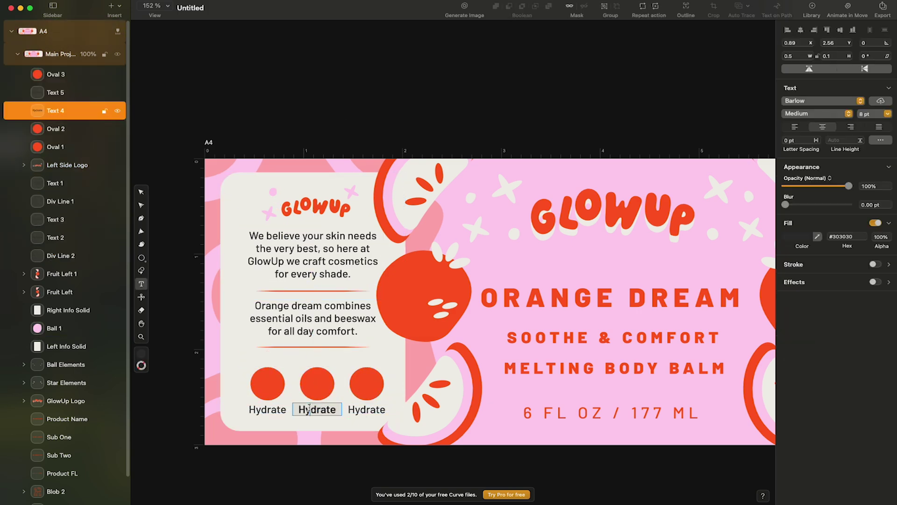
pyautogui.doubleClick(360, 410)
pyautogui.write('Repair')
pyautogui.click(331, 479)
pyautogui.click(324, 409)
# Step: Raise the three circles to Y 2.17, leaving a little more space above their labels
pyautogui.click(318, 388)
pyautogui.keyDown('shift'); pyautogui.click(364, 388); pyautogui.keyUp('shift')
pyautogui.keyDown('shift'); pyautogui.click(276, 390); pyautogui.keyUp('shift')
pyautogui.press('Up')
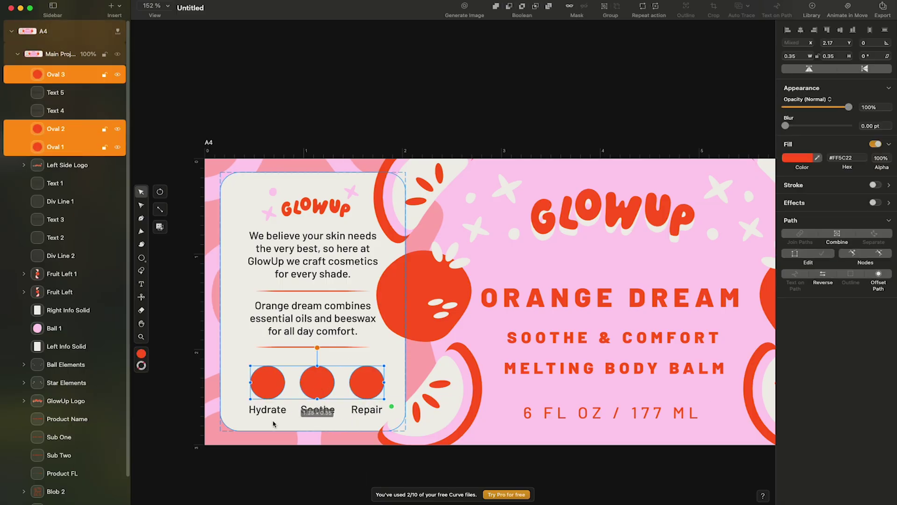
pyautogui.click(281, 467)
pyautogui.moveTo(262, 374); pyautogui.dragTo(370, 393)
pyautogui.click(358, 483)
pyautogui.moveTo(359, 483); pyautogui.dragTo(285, 410)
pyautogui.click(327, 470)
# Step: Search the Iconator library for "water" and place the outlined water-drop icon over the Hydrate circle
pyautogui.scroll(-5, 383, 330)
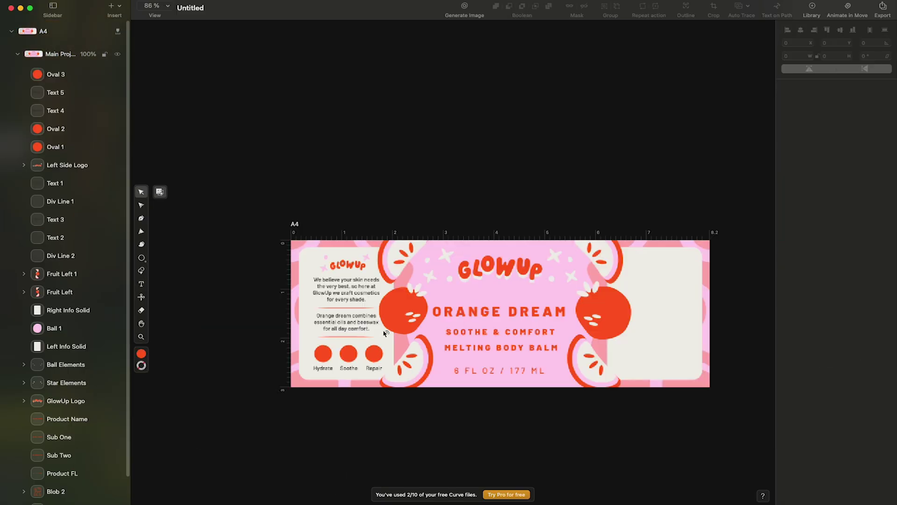
pyautogui.scroll(3, 384, 334)
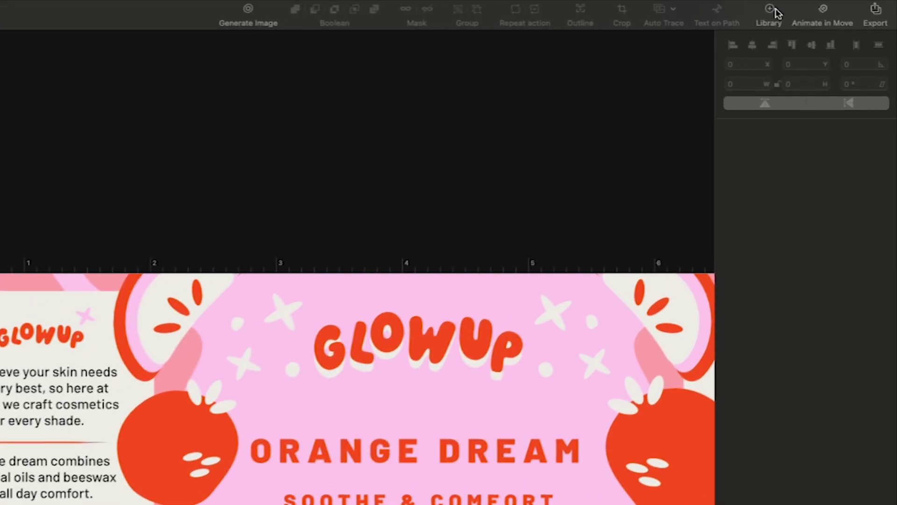
pyautogui.click(814, 7)
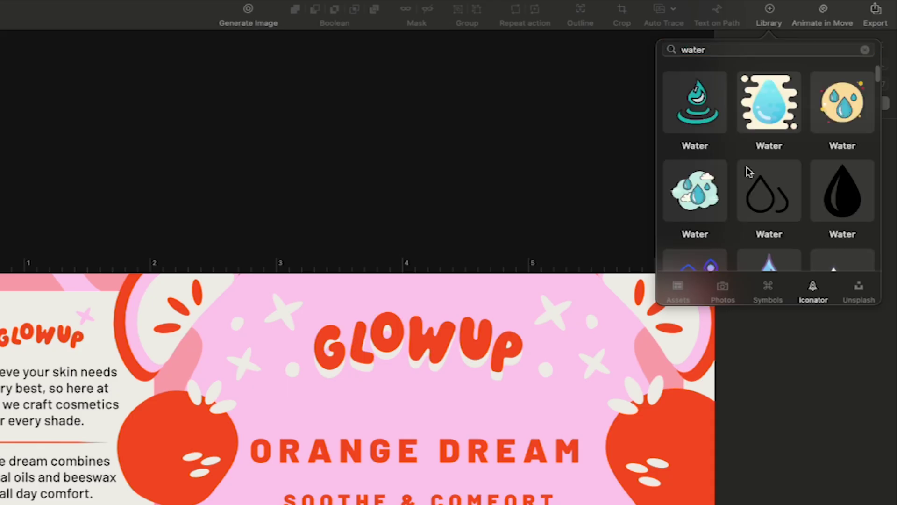
pyautogui.scroll(-5, 747, 173)
pyautogui.scroll(-5, 749, 172)
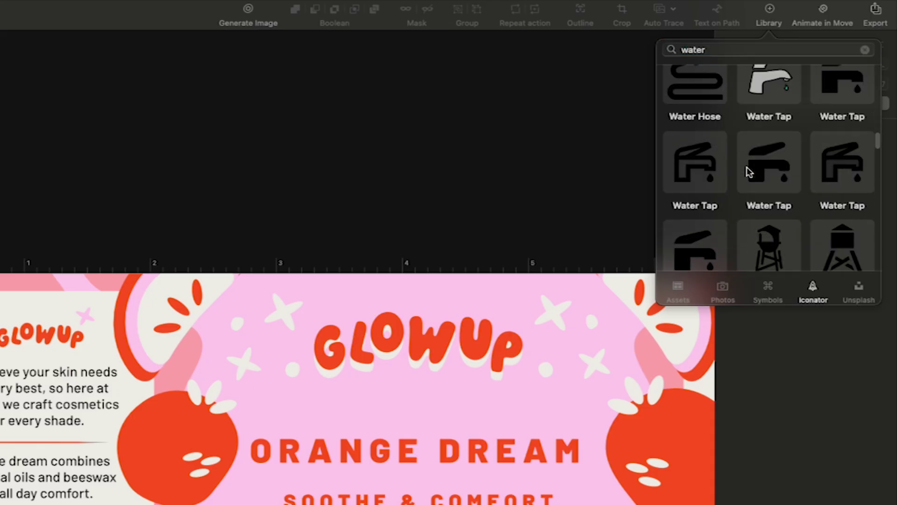
pyautogui.scroll(5, 749, 172)
pyautogui.click(843, 145)
pyautogui.moveTo(470, 333); pyautogui.dragTo(245, 405)
# Step: Centre the 0.13 × 0.17 in drop icon on the Hydrate circle and fill it with the panel's off-white
pyautogui.scroll(5, 223, 404)
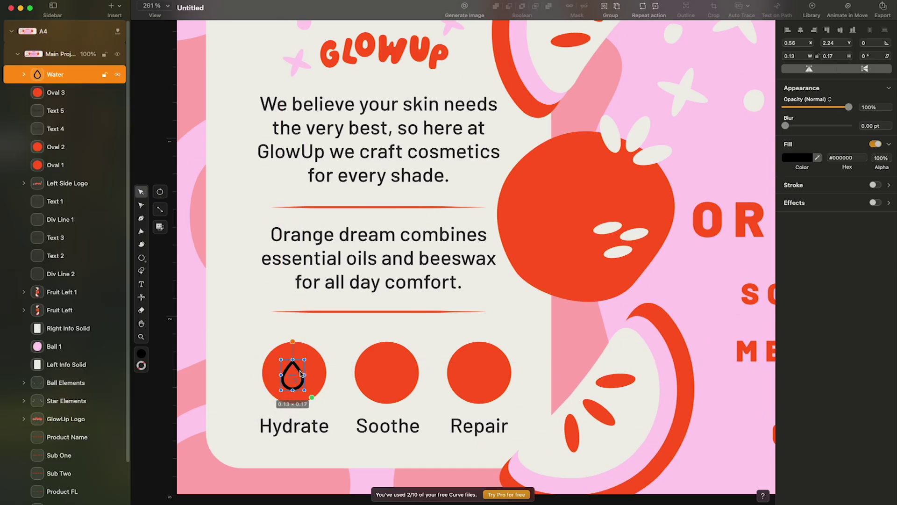
pyautogui.moveTo(301, 373); pyautogui.dragTo(300, 371)
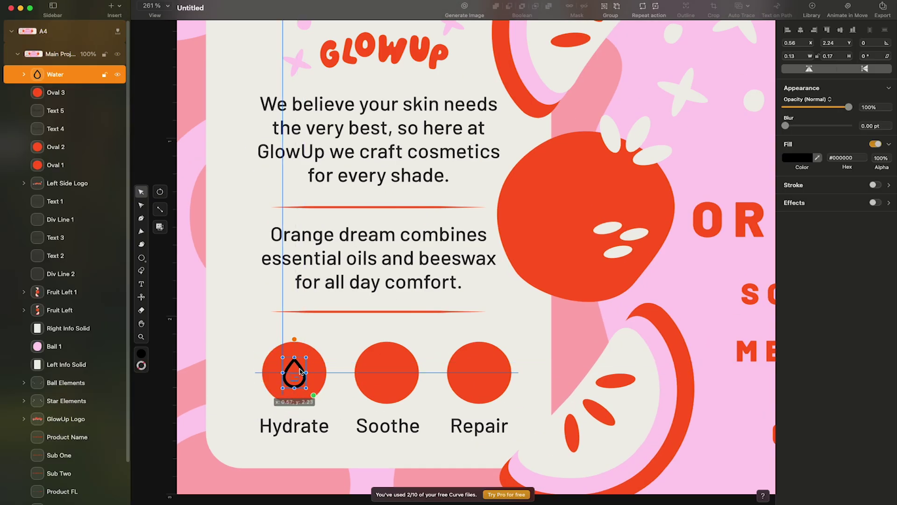
pyautogui.click(528, 316)
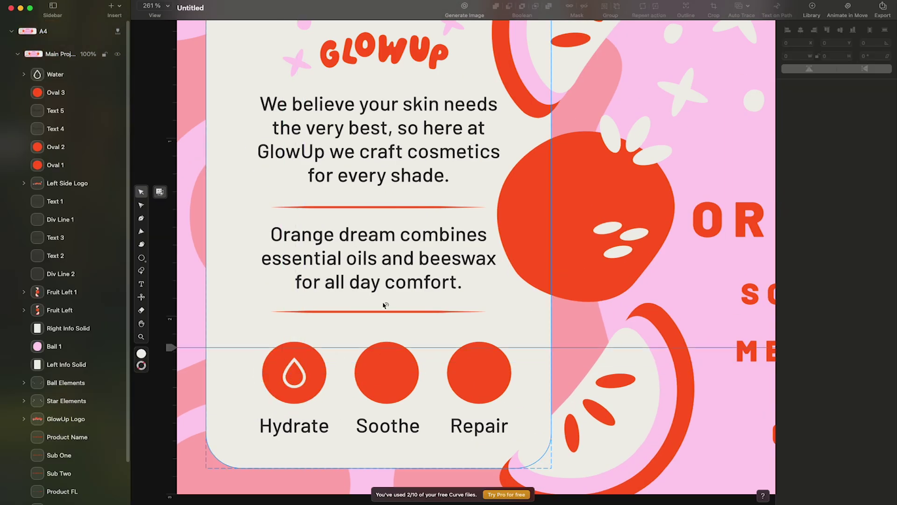
# Step: Search the icon library for "wave" and place the Sea Waves icon on the Soothe circle at about 0.17 × 0.13 in
pyautogui.scroll(-2, 386, 304)
pyautogui.moveTo(207, 356); pyautogui.dragTo(209, 359)
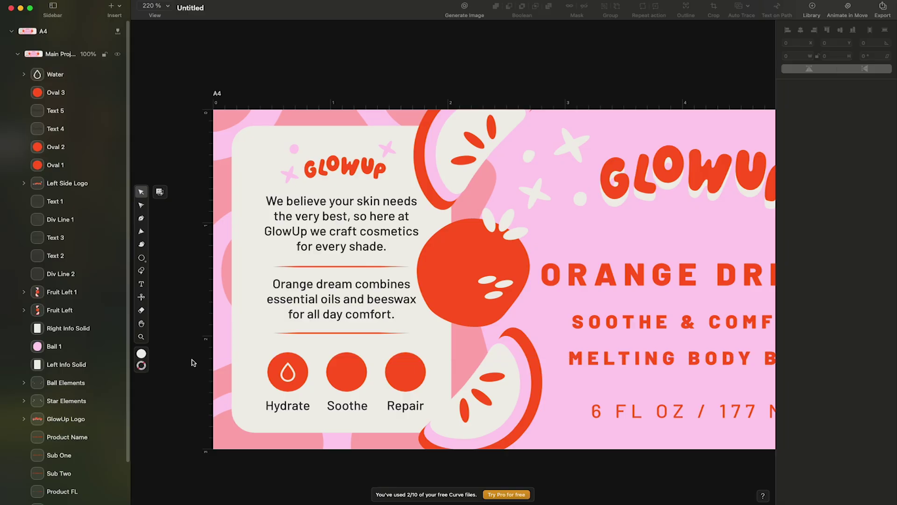
pyautogui.click(811, 9)
pyautogui.click(783, 34)
pyautogui.write('wave')
pyautogui.scroll(-5, 793, 101)
pyautogui.scroll(-2, 793, 102)
pyautogui.click(809, 86)
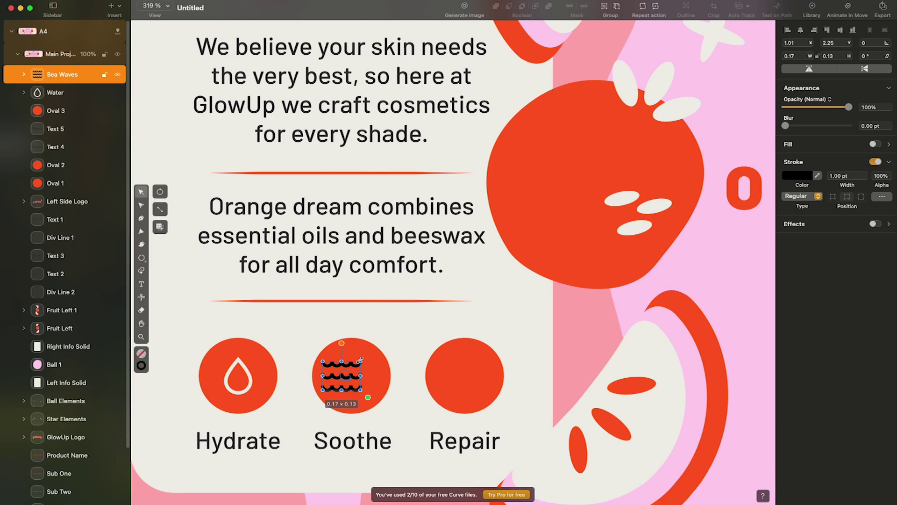
# Step: Delete one of the three wave lines and centre the remaining off-white pair on the Soothe circle
pyautogui.doubleClick(351, 386)
pyautogui.press('a')
pyautogui.moveTo(377, 389); pyautogui.dragTo(321, 409)
pyautogui.press('BackSpace')
pyautogui.press('Escape')
pyautogui.click(321, 410)
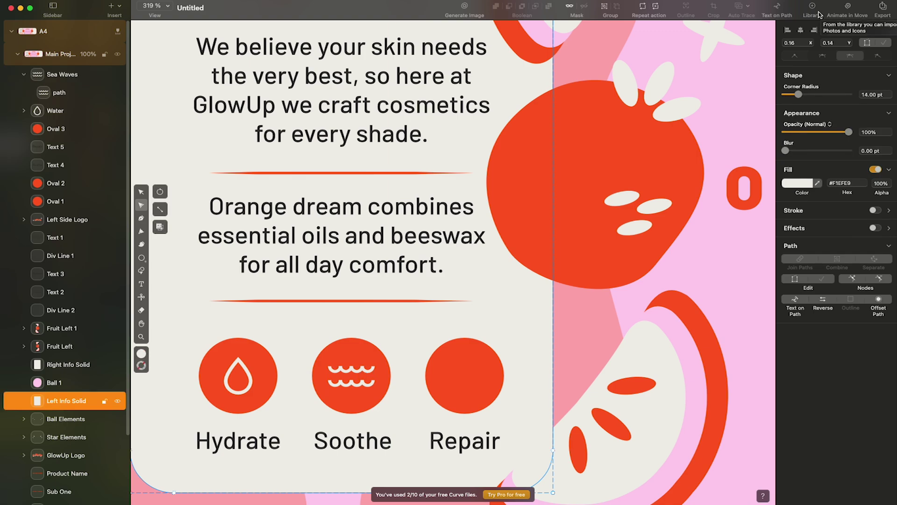
# Step: Search the icon library for "doctor" and "cross" and look for a symbol suited to the Repair circle
pyautogui.click(811, 9)
pyautogui.write('doctor')
pyautogui.scroll(-5, 860, 115)
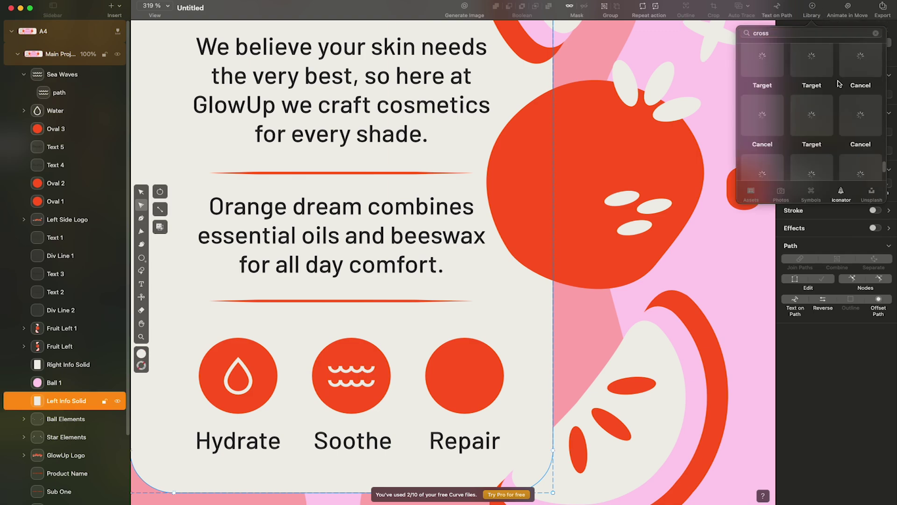
pyautogui.press('BackSpace')
pyautogui.press('BackSpace')
pyautogui.press('BackSpace')
pyautogui.press('BackSpace')
pyautogui.press('BackSpace')
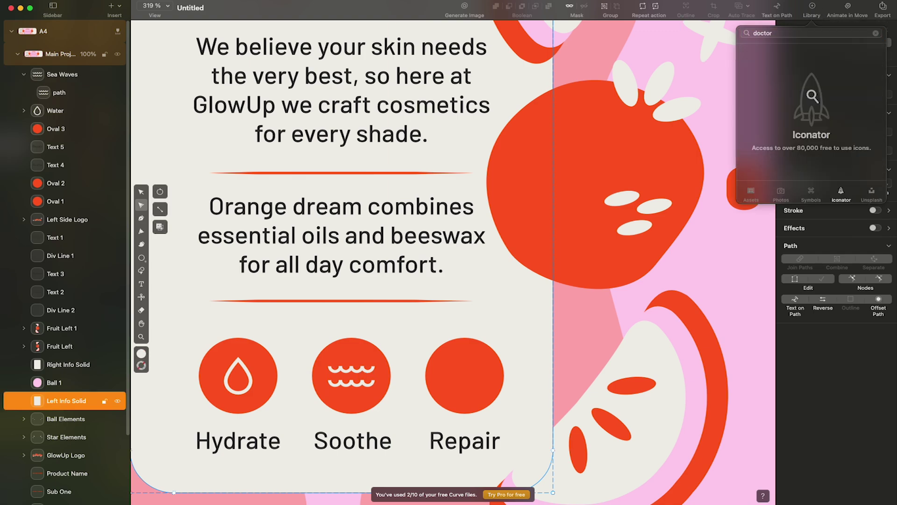
pyautogui.write('doctor')
pyautogui.scroll(-5, 803, 93)
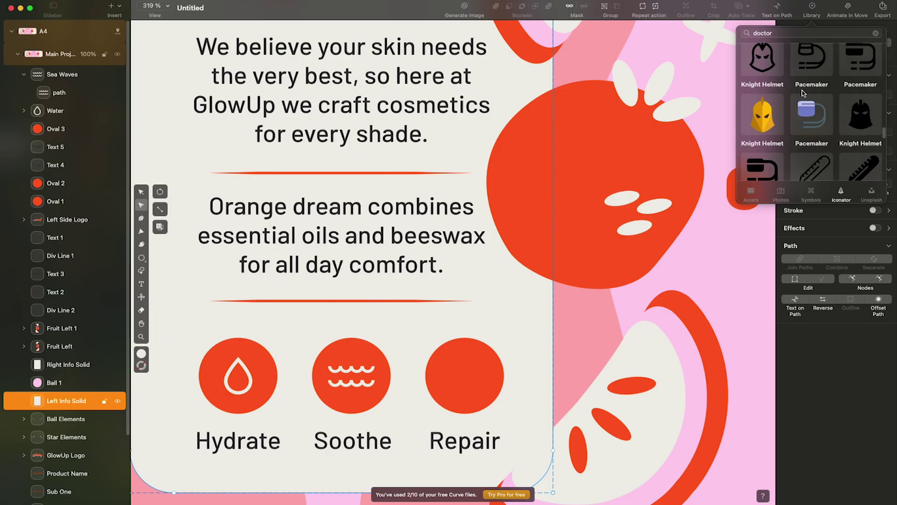
pyautogui.press('BackSpace')
pyautogui.press('BackSpace')
pyautogui.press('BackSpace')
pyautogui.press('BackSpace')
pyautogui.press('BackSpace')
pyautogui.press('BackSpace')
# Step: Search for "health cross", insert the Hospital icon, delete its square frame and place the cross as an off-white outline on the Repair circle
pyautogui.write('health cross')
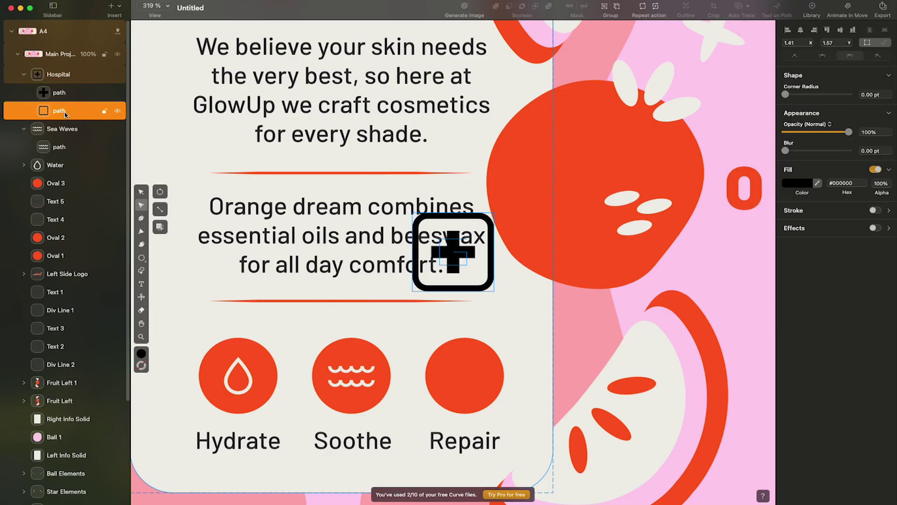
pyautogui.press('Delete')
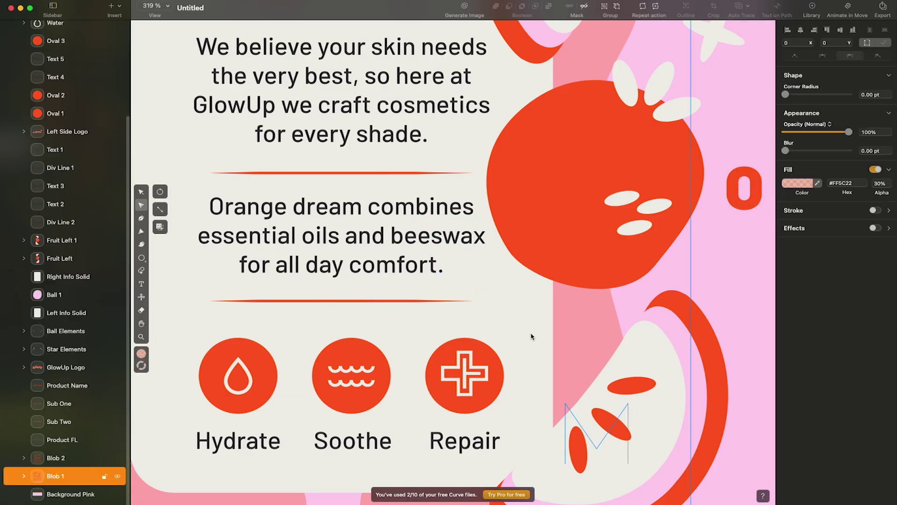
# Step: Delete the inner outline of the cross on the Repair circle, leaving a single off-white outline
pyautogui.click(468, 364)
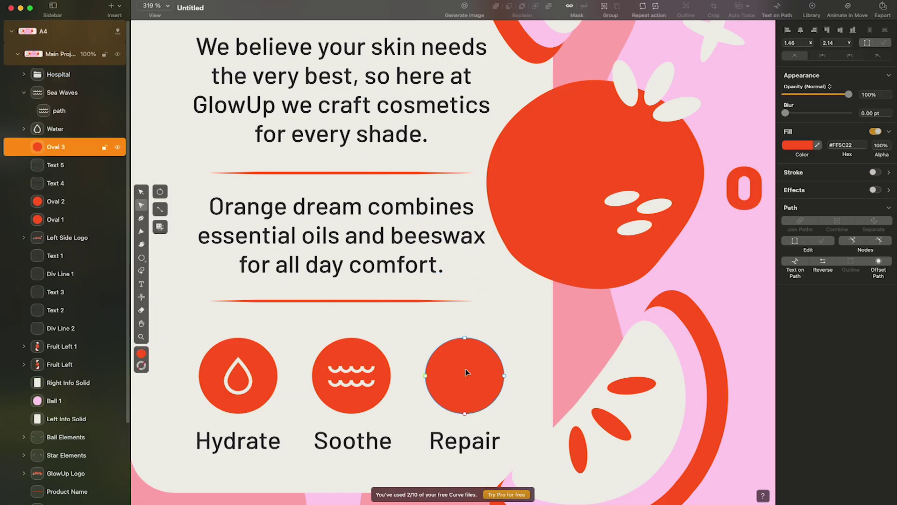
pyautogui.scroll(2, 467, 374)
pyautogui.press('Delete')
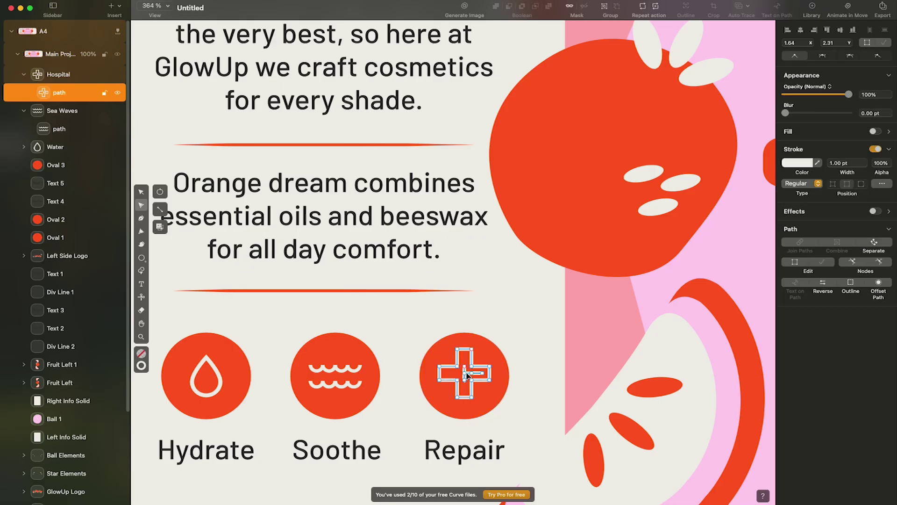
pyautogui.click(464, 379)
pyautogui.press('Escape')
pyautogui.click(529, 288)
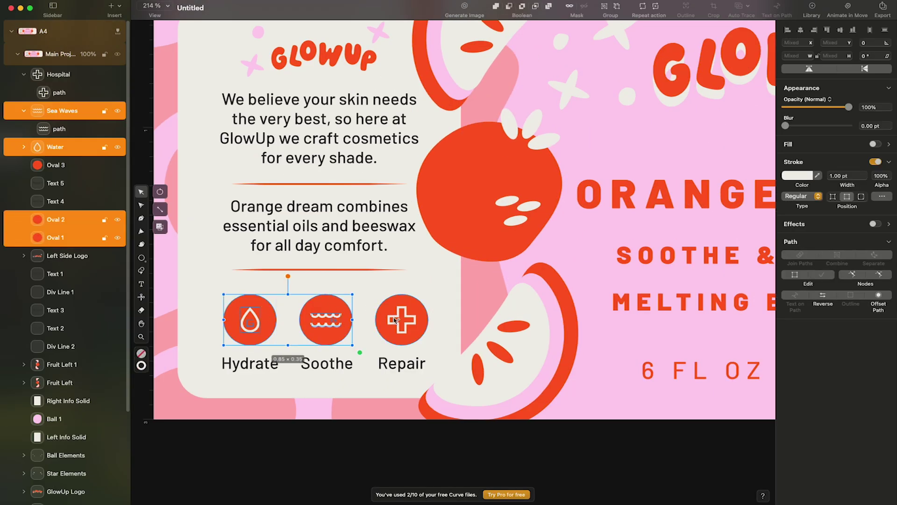
# Step: Scale the three icon circles and their symbols down slightly and centre each over its Hydrate, Soothe or Repair label
pyautogui.keyDown('shift'); pyautogui.click(394, 320); pyautogui.keyUp('shift')
pyautogui.click(257, 321)
pyautogui.moveTo(428, 294); pyautogui.dragTo(397, 322)
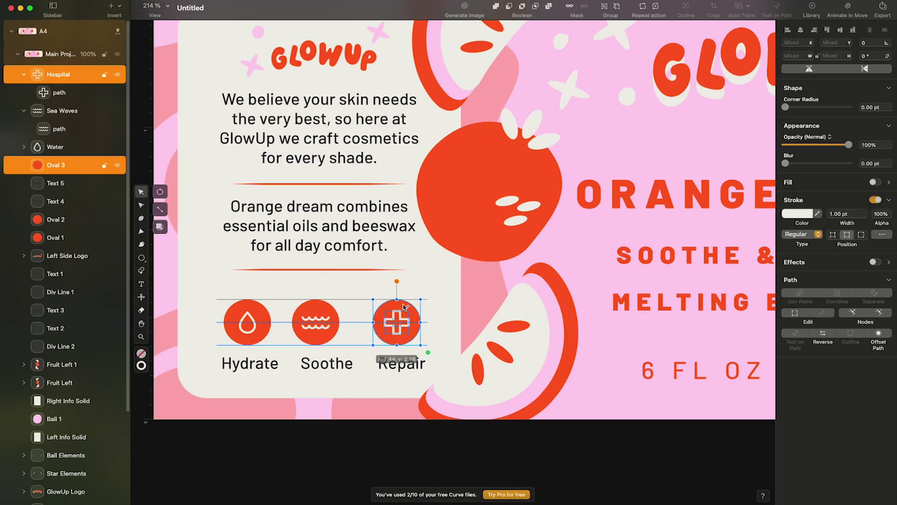
pyautogui.moveTo(315, 322); pyautogui.dragTo(327, 322)
pyautogui.click(388, 320)
pyautogui.moveTo(384, 322); pyautogui.dragTo(402, 322)
pyautogui.press('Escape')
pyautogui.scroll(-3, 350, 346)
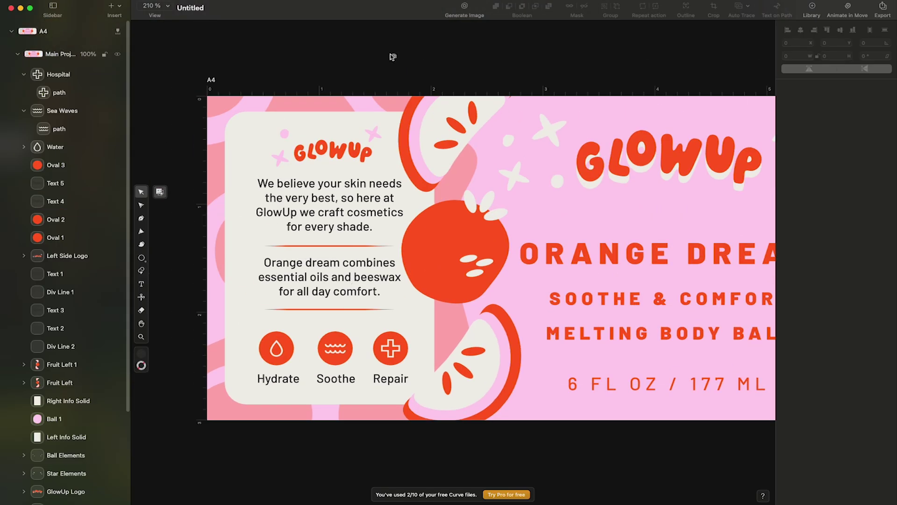
# Step: Group the water drop, its circle and the Hydrate label and name the group "Icon 1"
pyautogui.scroll(5, 295, 359)
pyautogui.rightClick(83, 238)
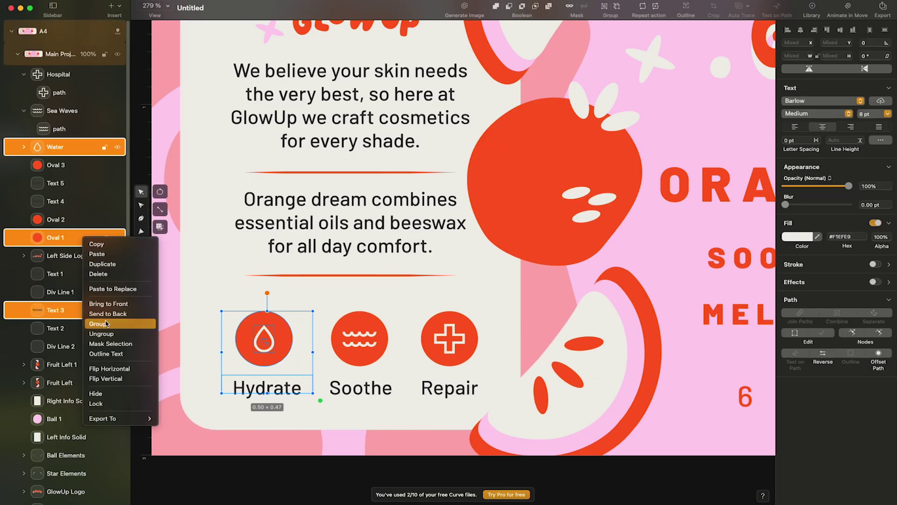
pyautogui.click(106, 323)
pyautogui.doubleClick(56, 147)
pyautogui.write('Icon 1')
# Step: Group the Soothe symbol, circle and label as "Icon 2" and the Repair symbol, circle and label as "Icon 3"
pyautogui.click(62, 111)
pyautogui.keyDown('super'); pyautogui.click(56, 201); pyautogui.keyUp('super')
pyautogui.keyDown('super'); pyautogui.click(56, 219); pyautogui.keyUp('super')
pyautogui.rightClick(62, 109)
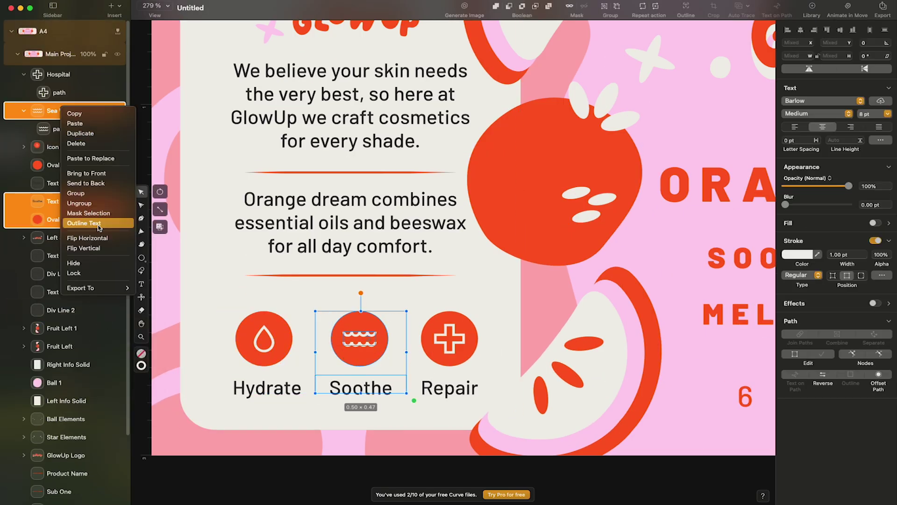
pyautogui.click(77, 194)
pyautogui.press('super+g')
pyautogui.doubleClick(58, 74)
pyautogui.write('Icon 3')
# Step: Group Icon 1, Icon 2 and Icon 3 together and name the group "Icons"
pyautogui.keyDown('shift'); pyautogui.click(56, 111); pyautogui.keyUp('shift')
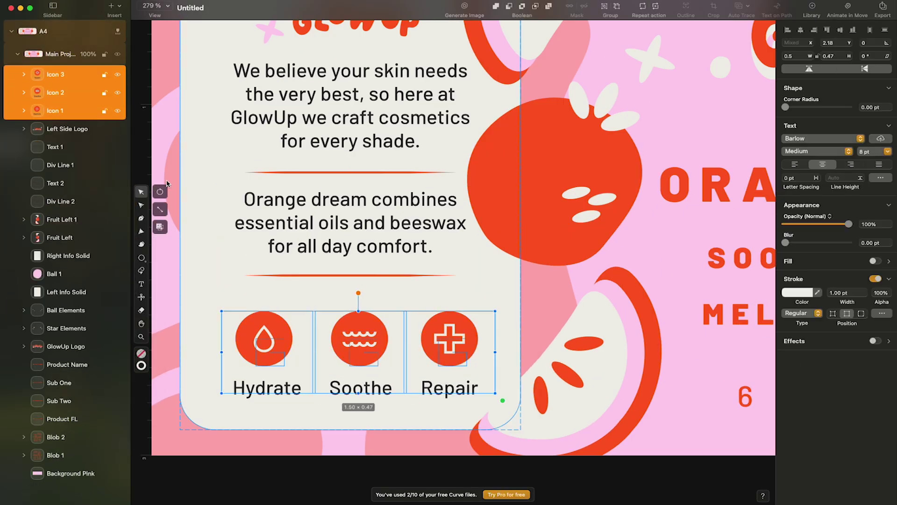
pyautogui.moveTo(58, 110); pyautogui.dragTo(60, 92)
pyautogui.keyDown('shift'); pyautogui.click(59, 78); pyautogui.keyUp('shift')
pyautogui.press('super+g')
pyautogui.doubleClick(57, 75)
pyautogui.write('Icons')
pyautogui.press('Return')
pyautogui.scroll(-5, 420, 51)
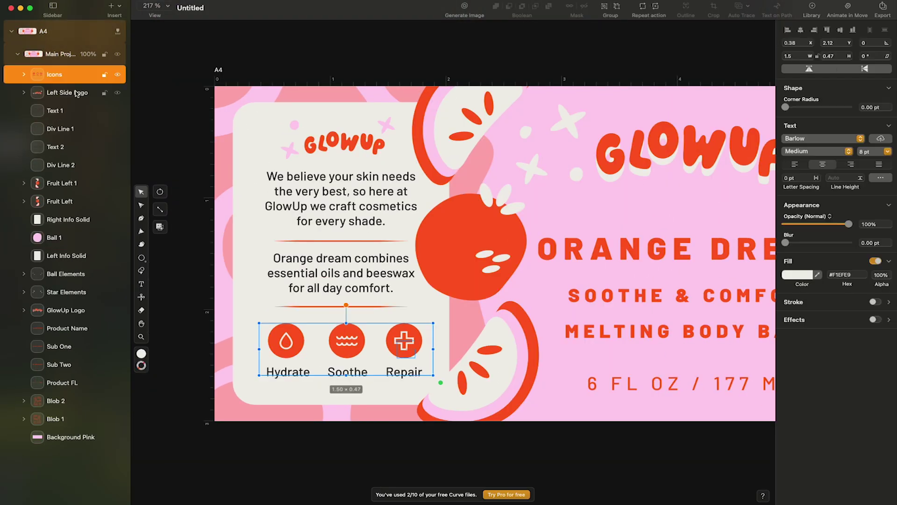
# Step: Move the Icons, Left Side Logo, text and divider layers below the Fruit Left layers in the layer order
pyautogui.click(88, 222)
pyautogui.click(60, 238)
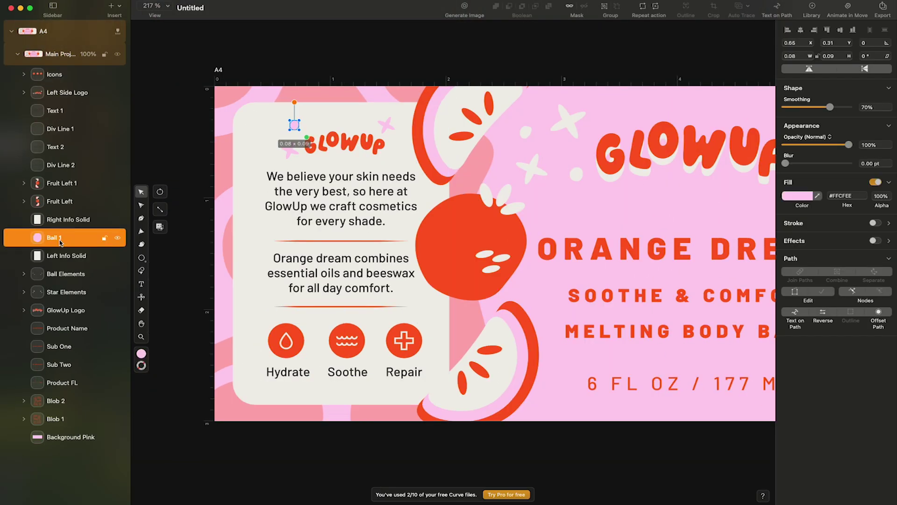
pyautogui.click(168, 122)
pyautogui.click(60, 74)
pyautogui.keyDown('shift'); pyautogui.click(61, 165); pyautogui.keyUp('shift')
pyautogui.moveTo(60, 165); pyautogui.dragTo(63, 208)
pyautogui.click(63, 201)
pyautogui.click(66, 253)
pyautogui.keyDown('shift'); pyautogui.click(72, 115); pyautogui.keyUp('shift')
pyautogui.click(192, 86)
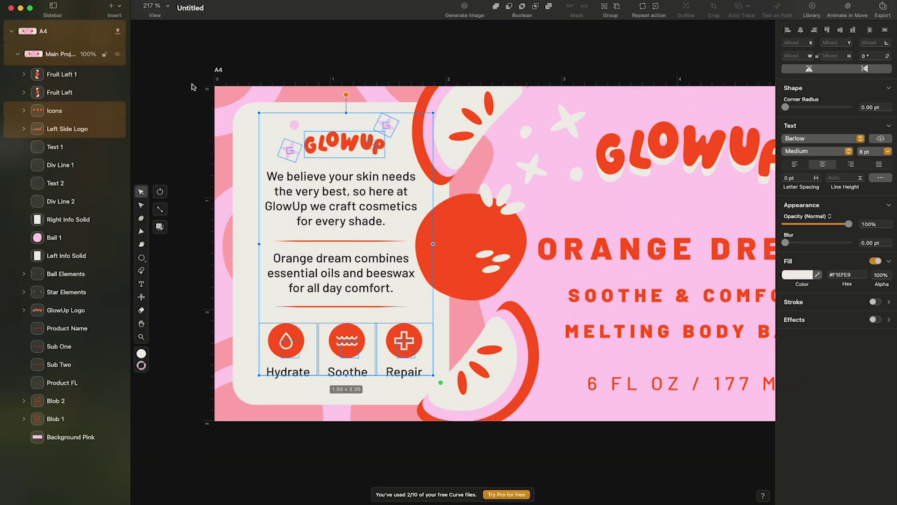
# Step: Move the Right Info Solid layer below the Left Info Solid layer so the left panel's layers are adjacent
pyautogui.click(70, 110)
pyautogui.keyDown('shift'); pyautogui.click(76, 255); pyautogui.keyUp('shift')
pyautogui.press('super+l')
pyautogui.click(81, 216)
pyautogui.click(202, 89)
pyautogui.click(73, 115)
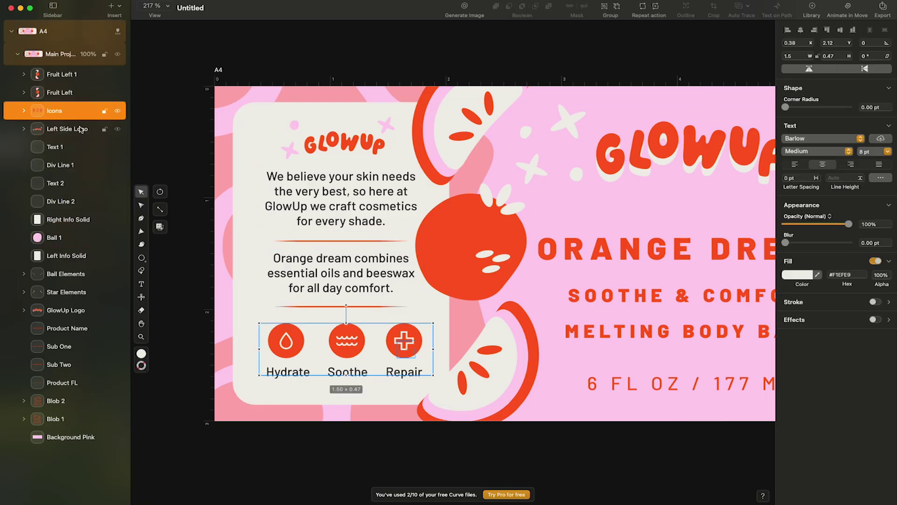
pyautogui.keyDown('shift'); pyautogui.click(75, 199); pyautogui.keyUp('shift')
pyautogui.moveTo(88, 226); pyautogui.dragTo(78, 262)
# Step: Group all left info panel layers, from Icons to Left Info Solid, and name the group "Left Side"
pyautogui.click(77, 238)
pyautogui.keyDown('shift'); pyautogui.click(75, 111); pyautogui.keyUp('shift')
pyautogui.press('super+g')
pyautogui.press('super+r')
pyautogui.write('Left Side')
pyautogui.click(171, 88)
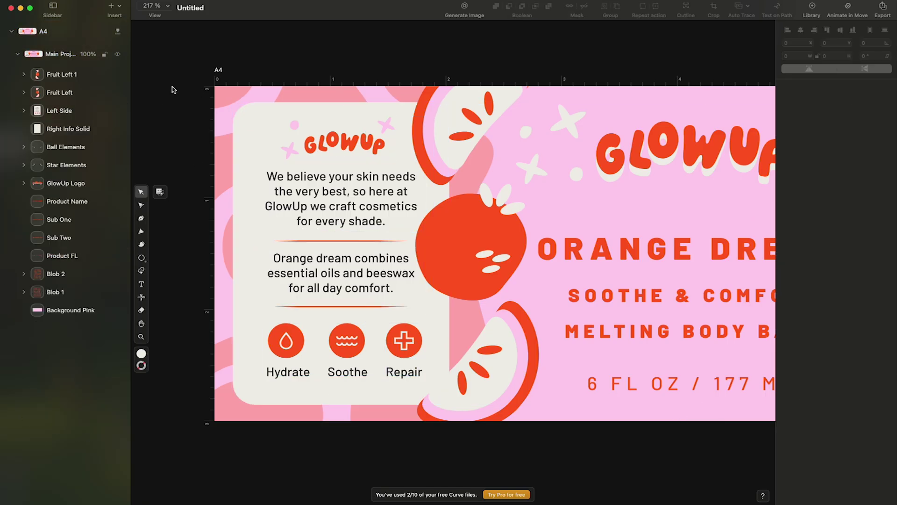
# Step: Bring in the orange DIRECTIONS lettering, scale it to about 1.08 × 0.18 in and place it at the top of the right info panel
pyautogui.scroll(-3, 617, 75)
pyautogui.hscroll(3, 617, 75)
pyautogui.scroll(-1, 617, 75)
pyautogui.hscroll(-1, 616, 75)
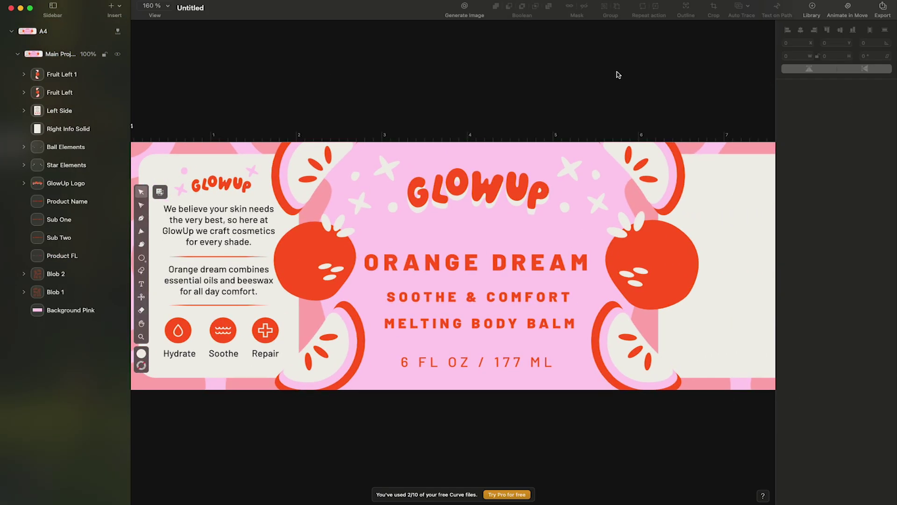
pyautogui.moveTo(863, 261); pyautogui.dragTo(819, 261)
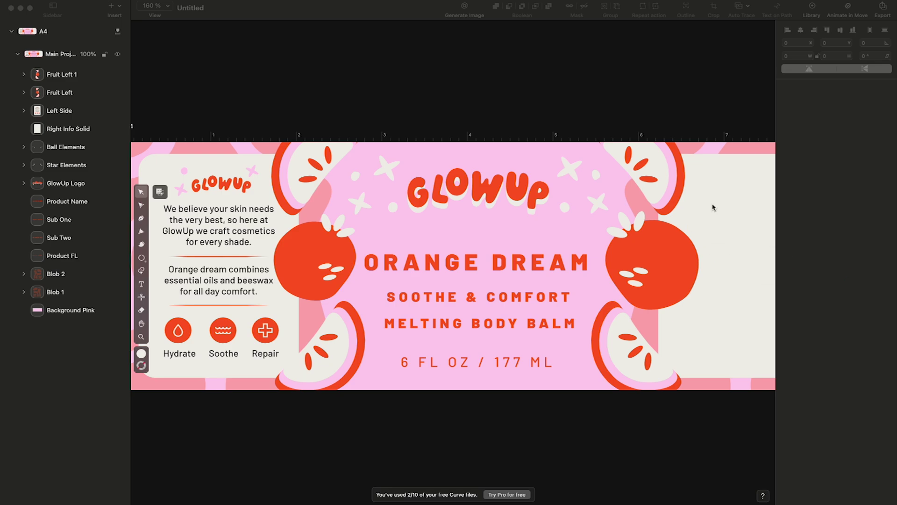
pyautogui.moveTo(713, 207); pyautogui.dragTo(286, 186)
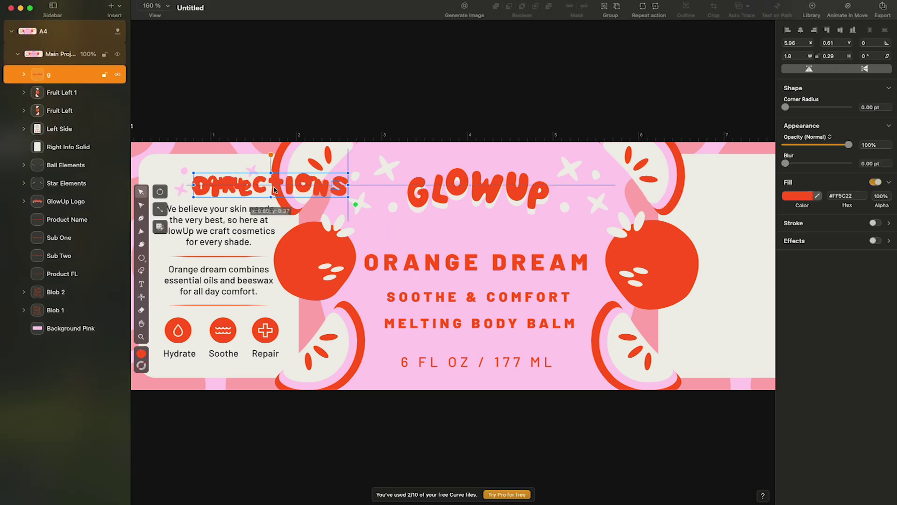
pyautogui.moveTo(346, 198); pyautogui.dragTo(309, 193)
pyautogui.moveTo(302, 191); pyautogui.dragTo(239, 215)
pyautogui.moveTo(268, 191); pyautogui.dragTo(661, 181)
pyautogui.scroll(-2, 234, 179)
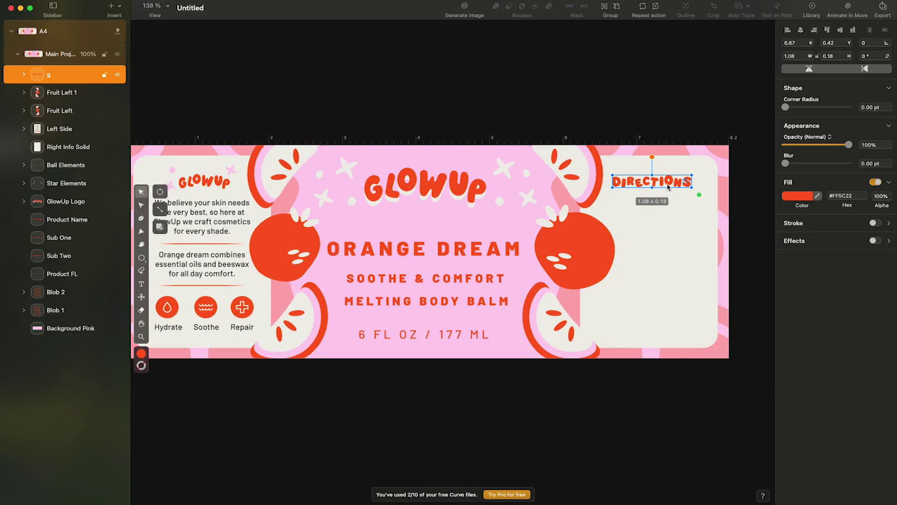
# Step: Copy the two pink stars from the left GlowUp logo to either end of the DIRECTIONS heading
pyautogui.doubleClick(231, 170)
pyautogui.moveTo(230, 170); pyautogui.dragTo(606, 186)
pyautogui.click(710, 174)
pyautogui.click(622, 85)
# Step: Copy the small pink ball from the left logo to just beside the star at the end of the DIRECTIONS heading
pyautogui.hscroll(-1, 155, 170)
pyautogui.doubleClick(154, 170)
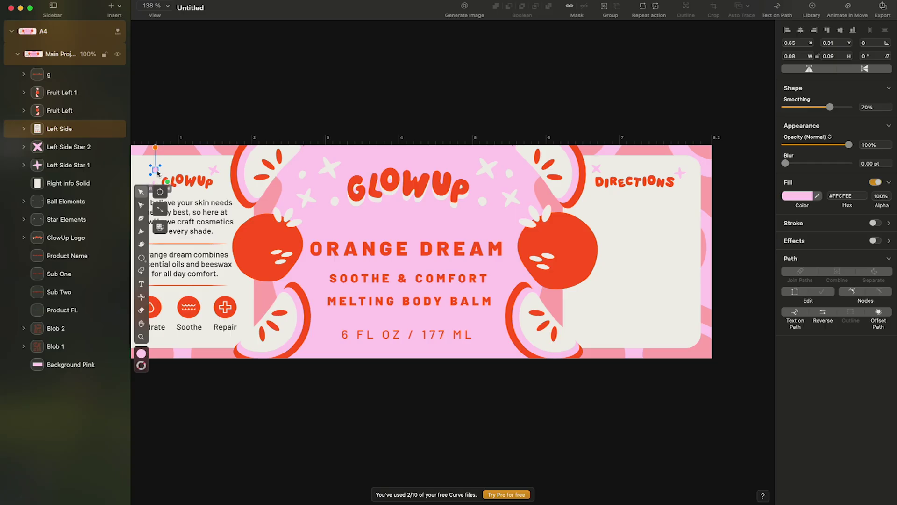
pyautogui.moveTo(154, 170); pyautogui.dragTo(664, 171)
pyautogui.click(689, 141)
pyautogui.click(664, 171)
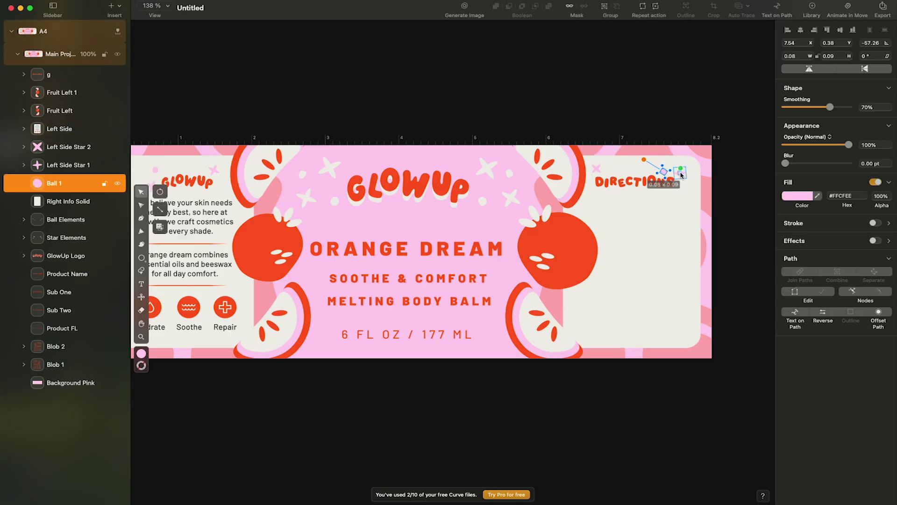
pyautogui.click(712, 119)
pyautogui.moveTo(658, 171); pyautogui.dragTo(667, 170)
pyautogui.click(686, 122)
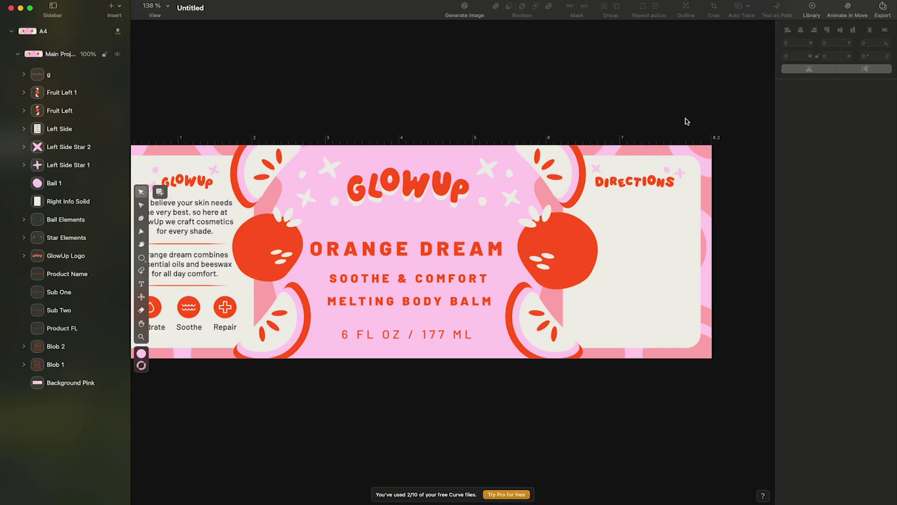
# Step: Copy the first left-panel paragraph under DIRECTIONS and replace its text with "Apply a generous amount to dry skin as needed."
pyautogui.click(229, 243)
pyautogui.press('super+c')
pyautogui.press('super+v')
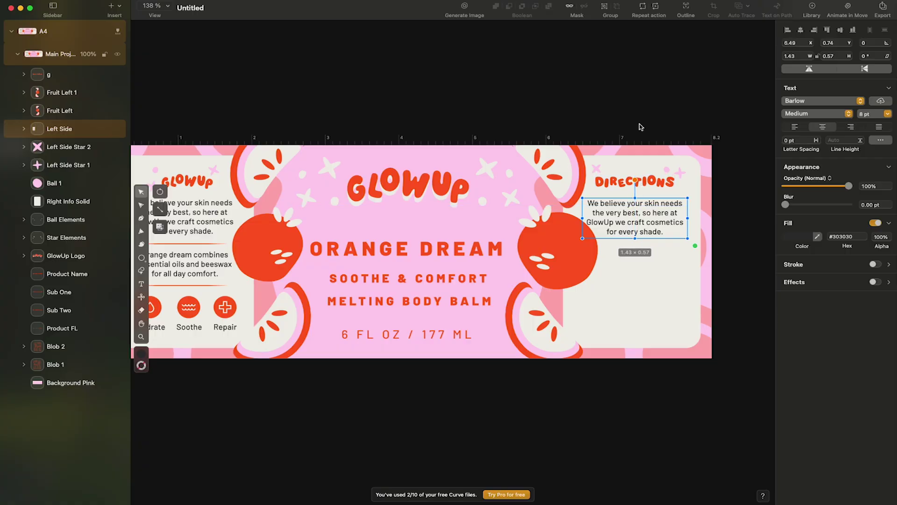
pyautogui.doubleClick(643, 224)
pyautogui.write('A')
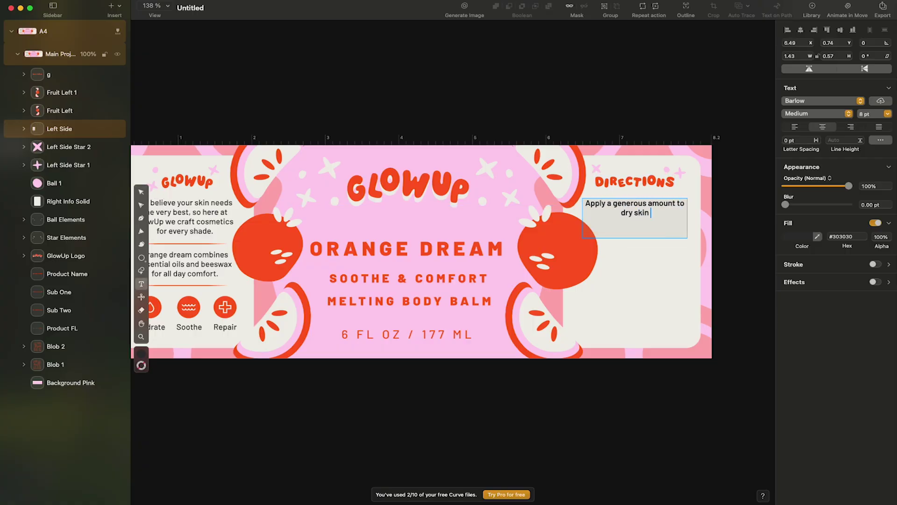
pyautogui.press('Escape')
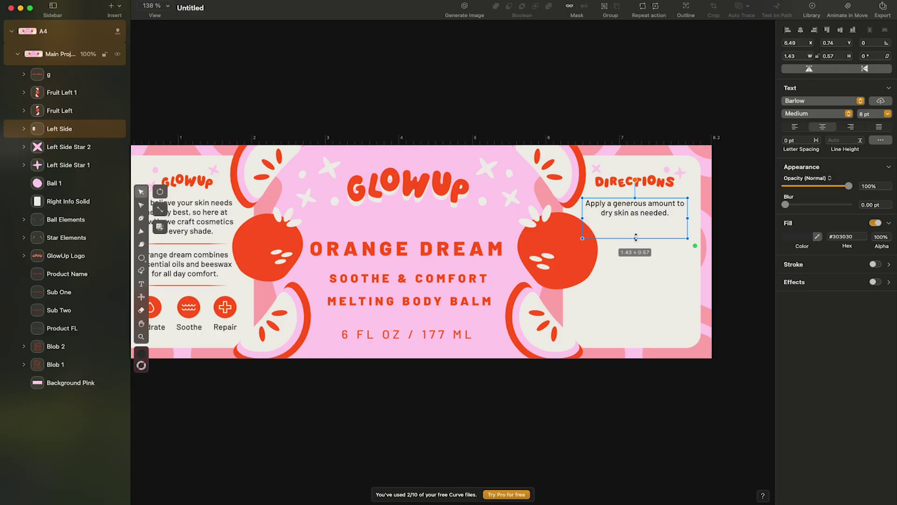
# Step: Copy the left panel's upper orange divider line and centre it below the directions text
pyautogui.click(206, 244)
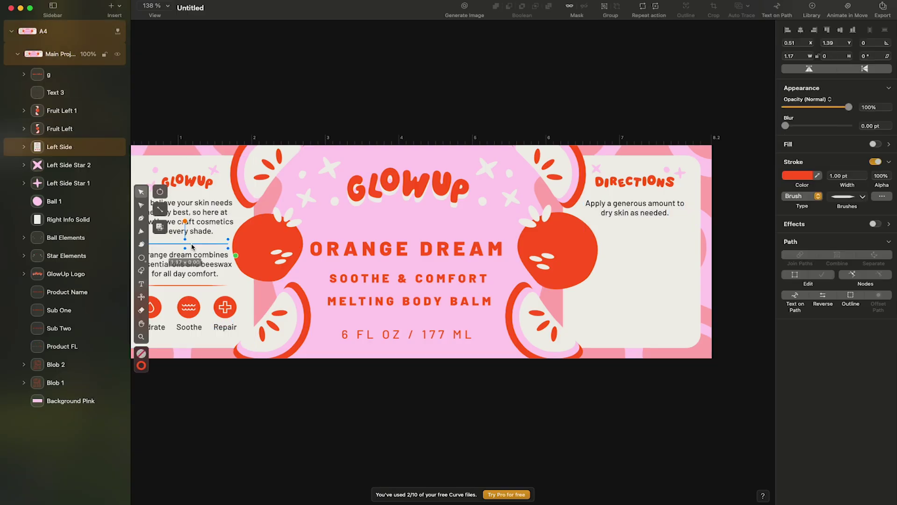
pyautogui.moveTo(191, 246); pyautogui.dragTo(641, 231)
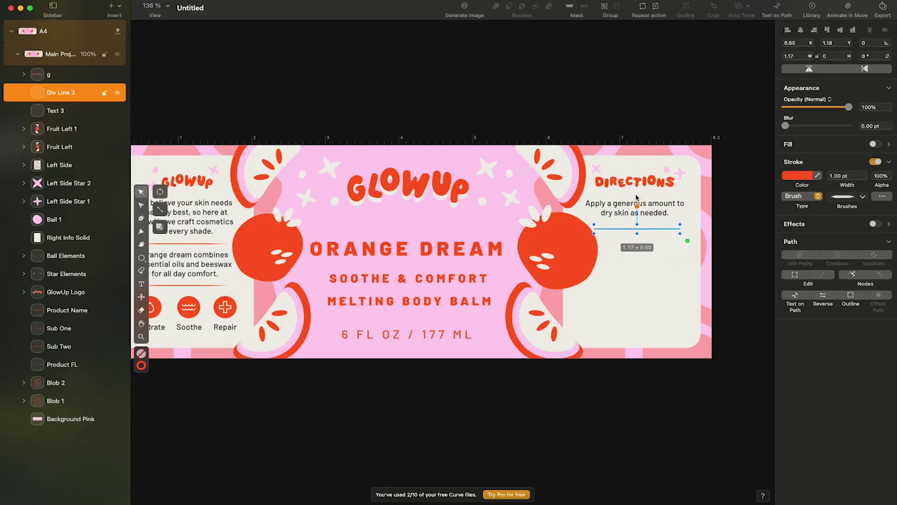
pyautogui.click(654, 82)
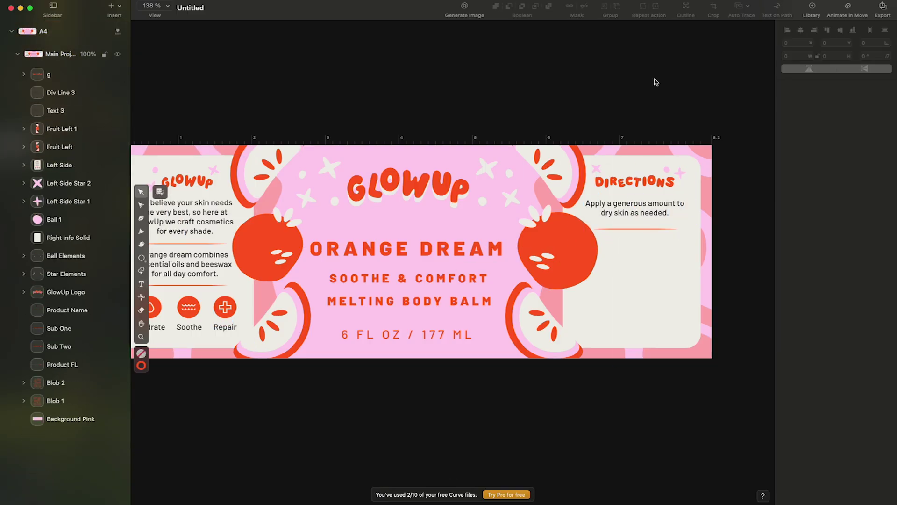
# Step: Duplicate the directions text below the divider and enter "Filtered water, cara oil, Orange extract, wax, natural oils, she butter, emulsifiers"
pyautogui.click(629, 218)
pyautogui.press('super+c')
pyautogui.press('super+v')
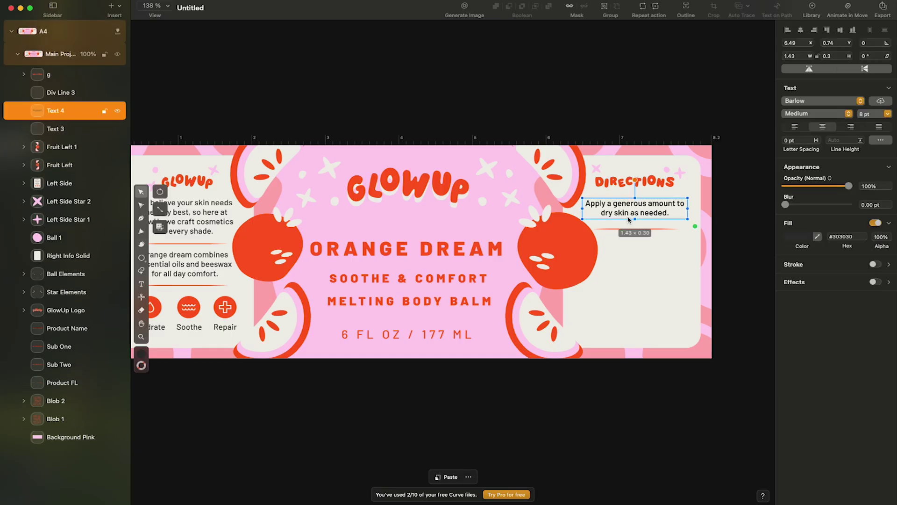
pyautogui.moveTo(629, 219); pyautogui.dragTo(629, 260)
pyautogui.doubleClick(629, 250)
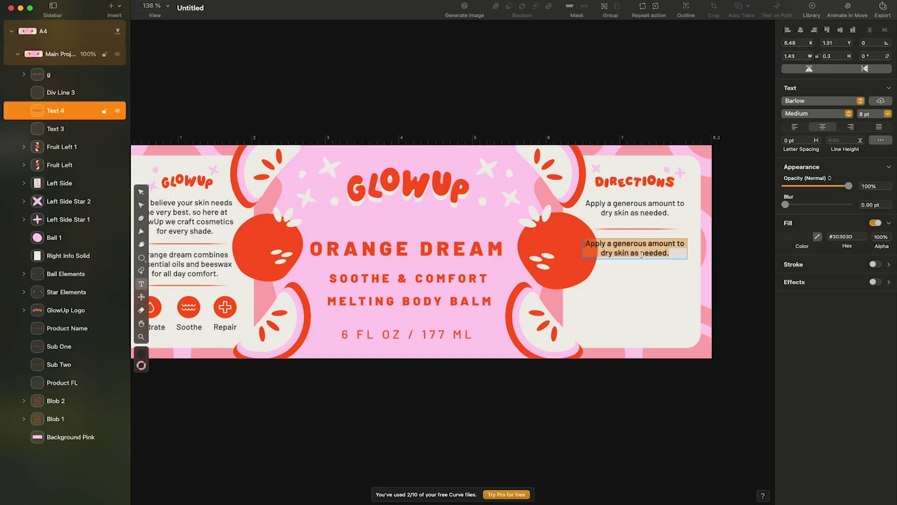
pyautogui.write('Filtered water, cara oil, Orange extract,')
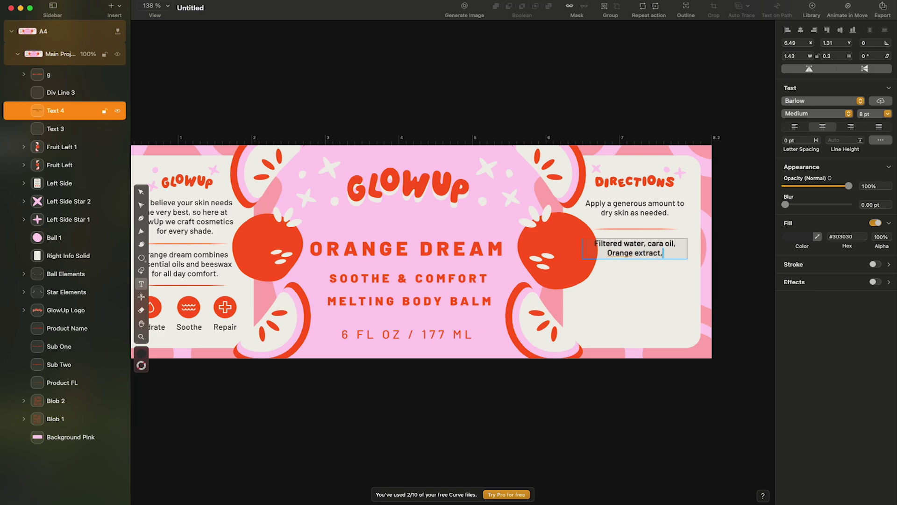
pyautogui.write(' wax, natural oils, she butter, emulsifiers')
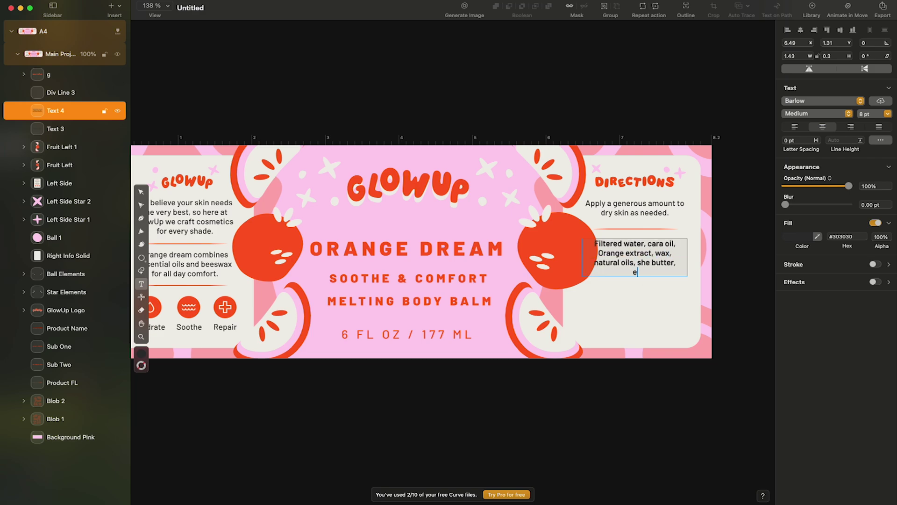
# Step: Resize the ingredients box to about 1.11 × 0.62 in, lowercase "orange", remove the line break after "wax," and centre it under the divider
pyautogui.press('Escape')
pyautogui.moveTo(687, 261); pyautogui.dragTo(664, 306)
pyautogui.doubleClick(591, 262)
pyautogui.press('BackSpace')
pyautogui.press('BackSpace')
pyautogui.write('o')
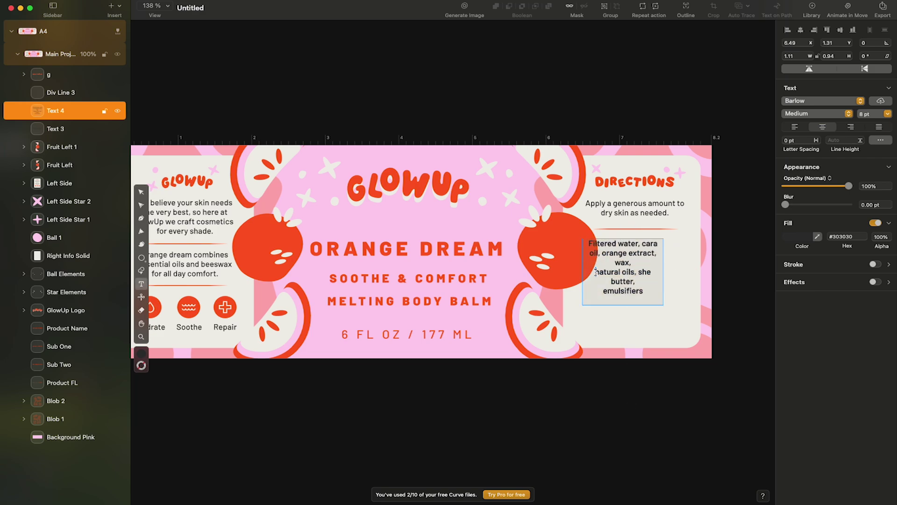
pyautogui.click(594, 272)
pyautogui.press('BackSpace')
pyautogui.moveTo(639, 262); pyautogui.dragTo(653, 262)
pyautogui.click(658, 142)
pyautogui.click(643, 257)
pyautogui.moveTo(638, 304); pyautogui.dragTo(640, 283)
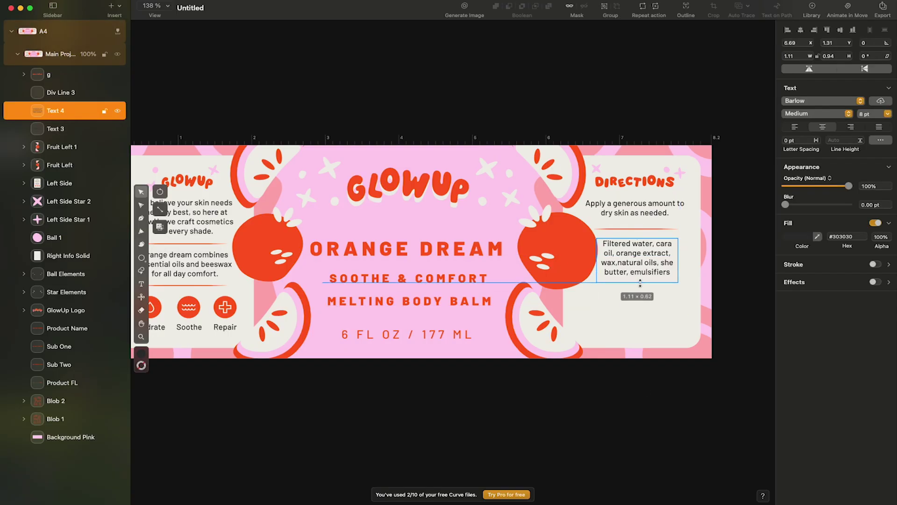
# Step: Duplicate the divider and the ingredients text below the ingredients, making the new text box about 1.56 in wide
pyautogui.click(621, 377)
pyautogui.moveTo(663, 229); pyautogui.dragTo(573, 315)
pyautogui.click(635, 426)
# Step: Replace the lowest text with "Made in the USA with global materials Reg. Design info: glowup.com"
pyautogui.doubleClick(637, 309)
pyautogui.press('super+a')
pyautogui.write('Made in the USA with global materials')
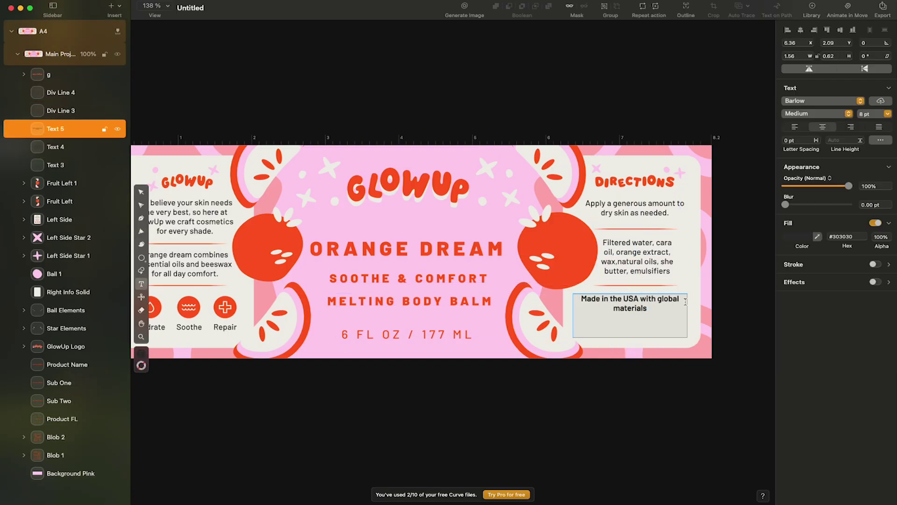
pyautogui.write(' Reg. Design info: blowup.com')
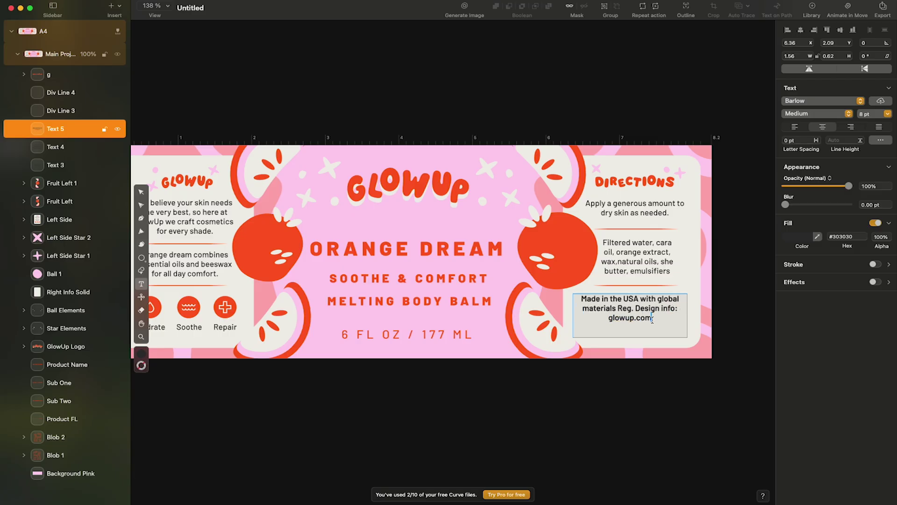
# Step: Add a "glowup products, LLC" line with the company address, change "Design" to "glowup", set 7 pt text and widen the box to 1.64 in
pyautogui.press('Return')
pyautogui.write('glowup products, LLC, New York, NY 10001')
pyautogui.press('Escape')
pyautogui.moveTo(687, 313); pyautogui.dragTo(692, 312)
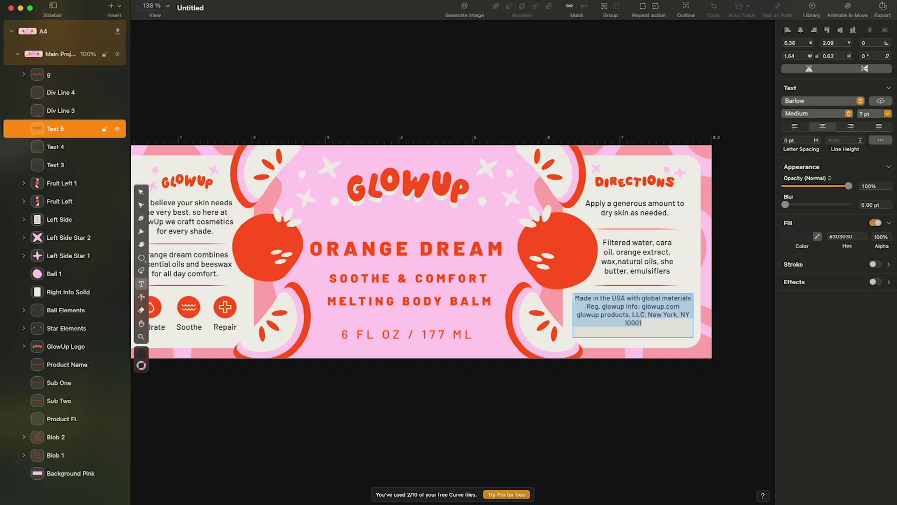
# Step: Narrow the manufacturer text box slightly so the state and postal code wrap together, and position it beneath the lowest divider on the right panel
pyautogui.press('Escape')
pyautogui.moveTo(693, 314)
pyautogui.mouseDown()
pyautogui.moveTo(701, 314)
pyautogui.moveTo(693, 314)
pyautogui.mouseUp()
pyautogui.doubleClick(637, 317)
pyautogui.press('Escape')
pyautogui.moveTo(636, 317); pyautogui.dragTo(635, 321)
pyautogui.press('Escape')
pyautogui.hscroll(-1, 685, 229)
pyautogui.click(673, 257)
pyautogui.click(751, 258)
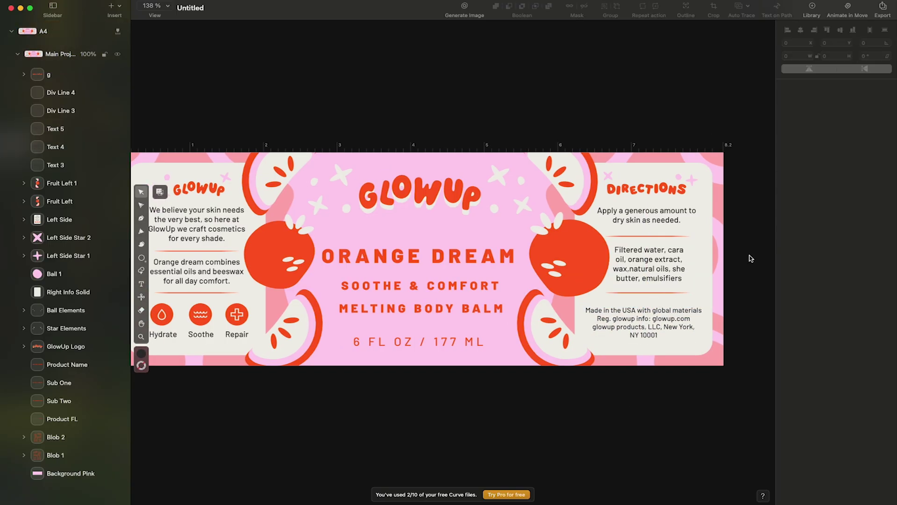
# Step: Select the central GlowUp logo together with its surrounding ball and star elements and move them slightly down
pyautogui.scroll(-1, 758, 250)
pyautogui.click(537, 253)
pyautogui.click(502, 201)
pyautogui.keyDown('shift'); pyautogui.click(525, 210); pyautogui.keyUp('shift')
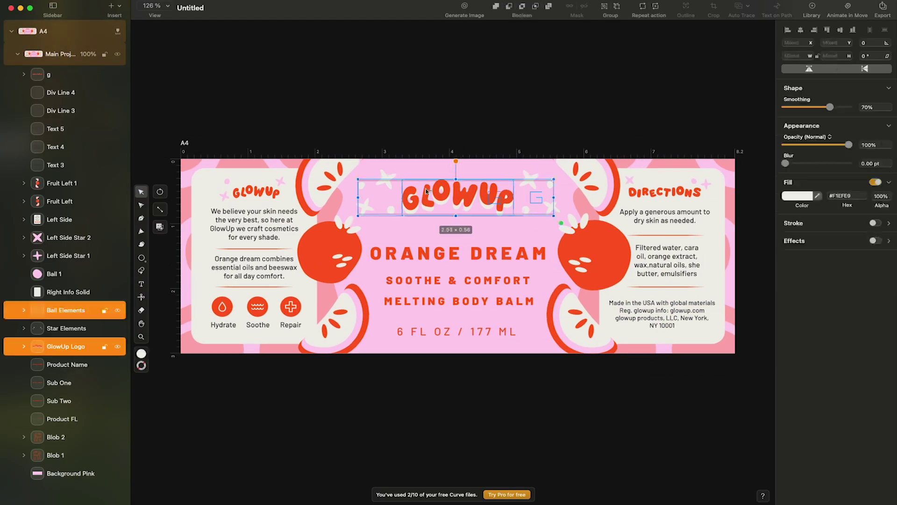
pyautogui.keyDown('shift'); pyautogui.click(529, 180); pyautogui.keyUp('shift')
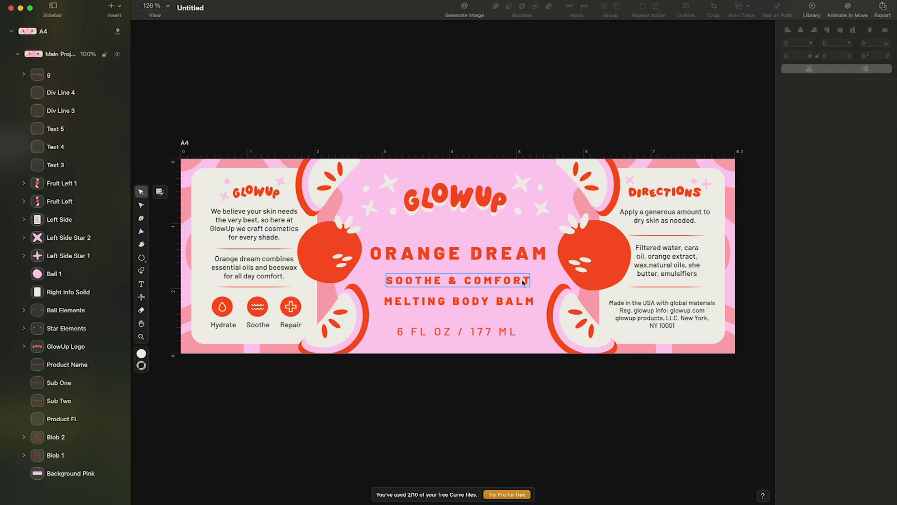
# Step: Try a slightly lower position for the left panel's content group, and undo the move
pyautogui.doubleClick(261, 272)
pyautogui.doubleClick(269, 267)
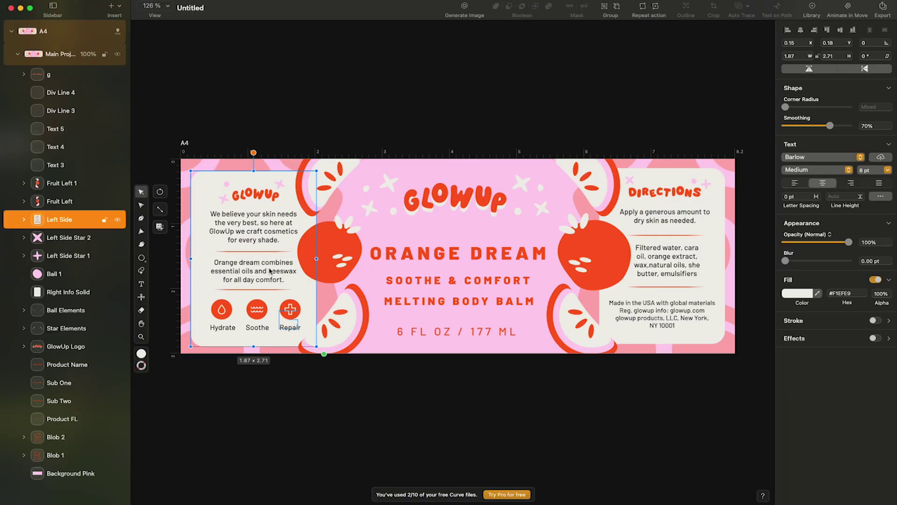
pyautogui.click(437, 59)
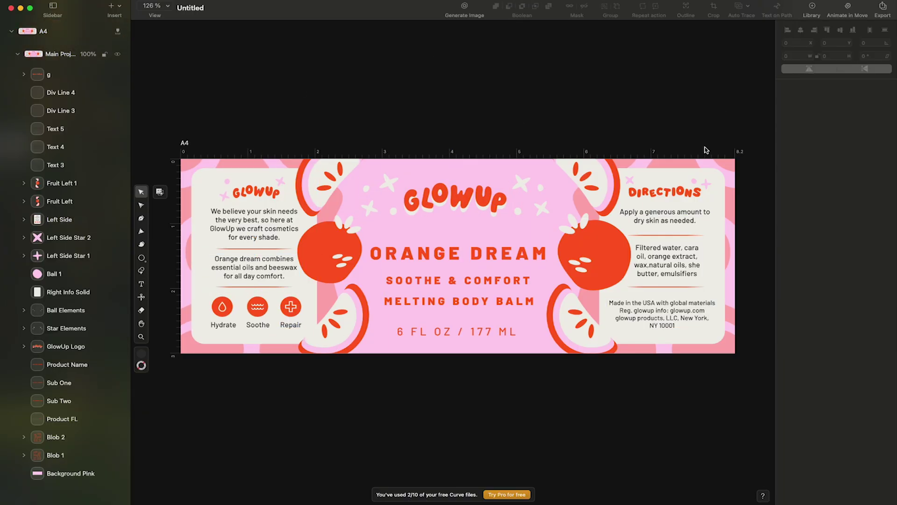
pyautogui.press('super+z')
pyautogui.press('super+z')
pyautogui.press('super+z')
pyautogui.press('super+z')
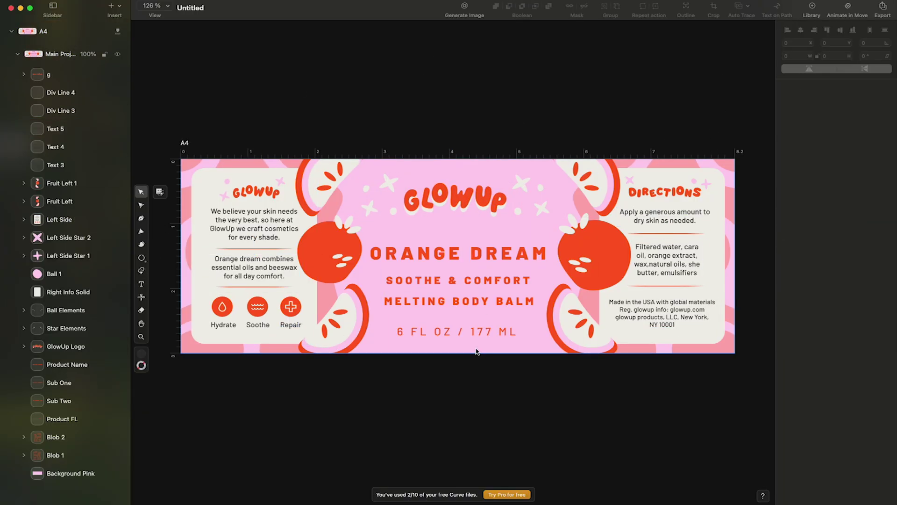
# Step: Move the Text 3 layer directly beneath the "g" group and rename that group as Directions
pyautogui.moveTo(55, 165); pyautogui.dragTo(64, 84)
pyautogui.doubleClick(56, 74)
pyautogui.write('Directions')
# Step: Put the right panel's text and divider layers in order and group them with its heading and decorations as "Right Side"
pyautogui.moveTo(60, 129); pyautogui.dragTo(61, 103)
pyautogui.moveTo(60, 147); pyautogui.dragTo(60, 121)
pyautogui.click(60, 164)
pyautogui.keyDown('shift'); pyautogui.click(76, 80); pyautogui.keyUp('shift')
pyautogui.click(66, 271)
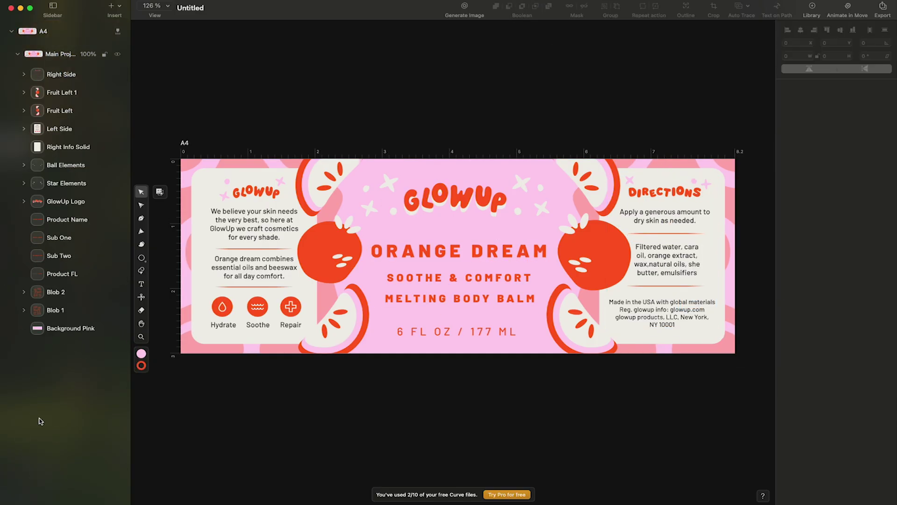
# Step: Correct the ingredients text by adding a space after "wax," and changing "she" to "shea"
pyautogui.press('super+1')
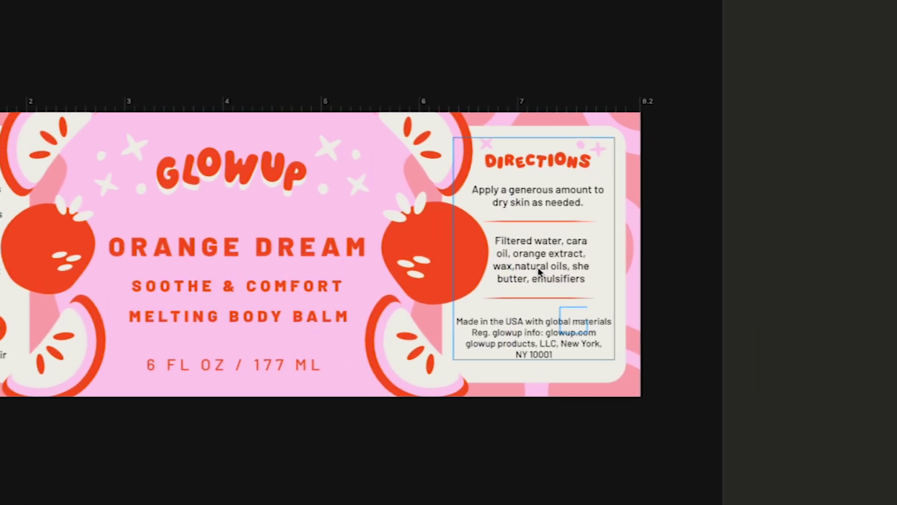
pyautogui.click(650, 265)
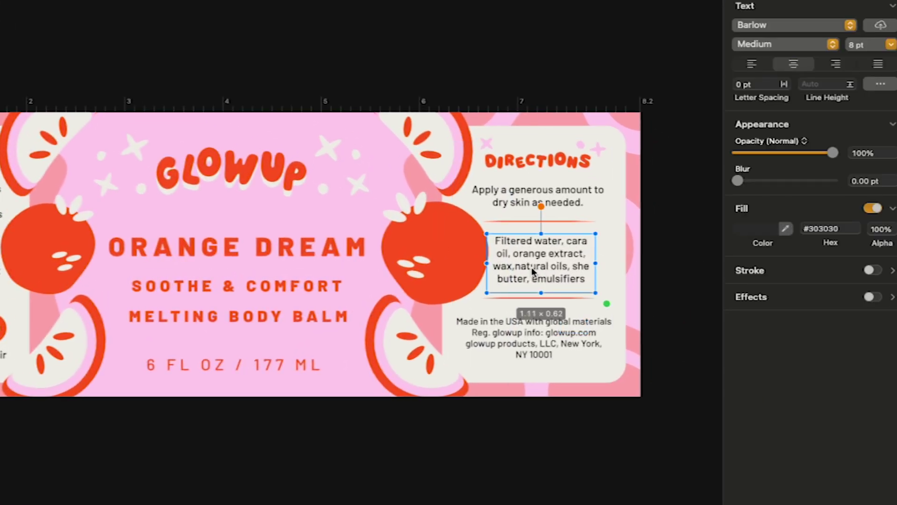
pyautogui.doubleClick(530, 270)
pyautogui.click(516, 266)
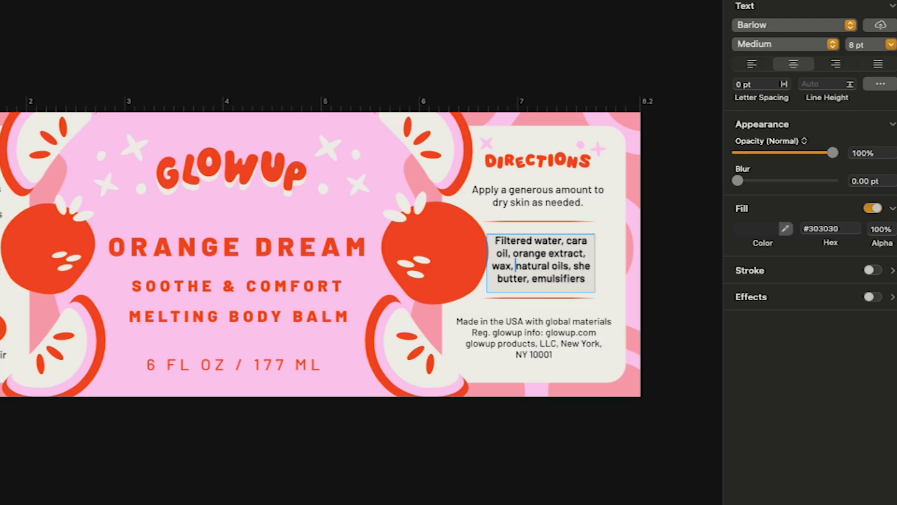
pyautogui.click(589, 265)
pyautogui.write('a')
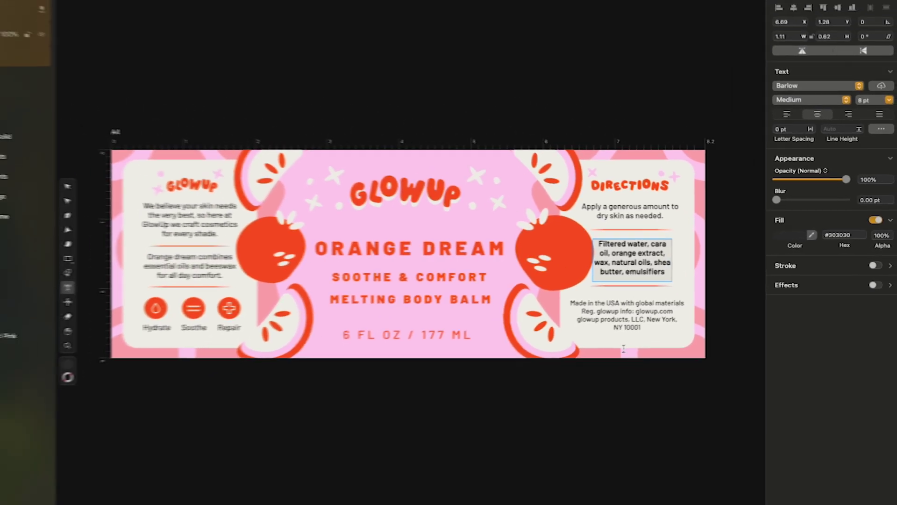
pyautogui.click(538, 436)
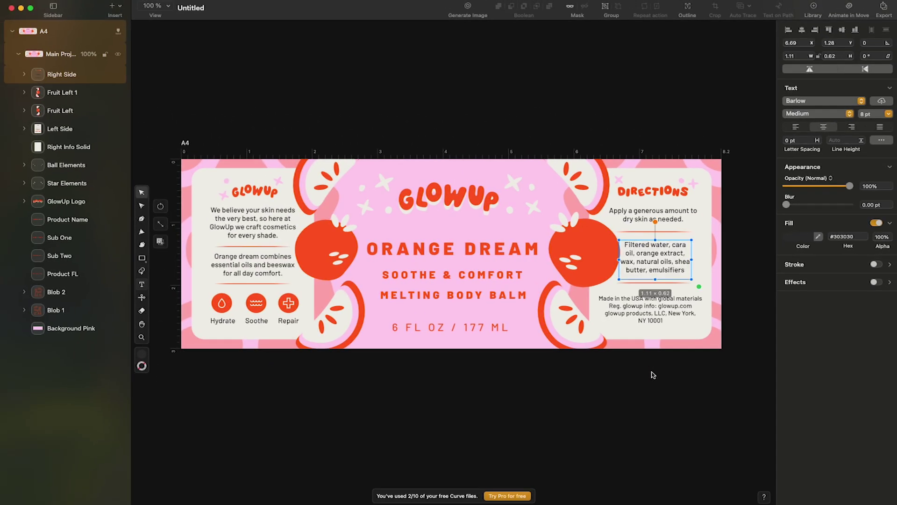
pyautogui.click(656, 377)
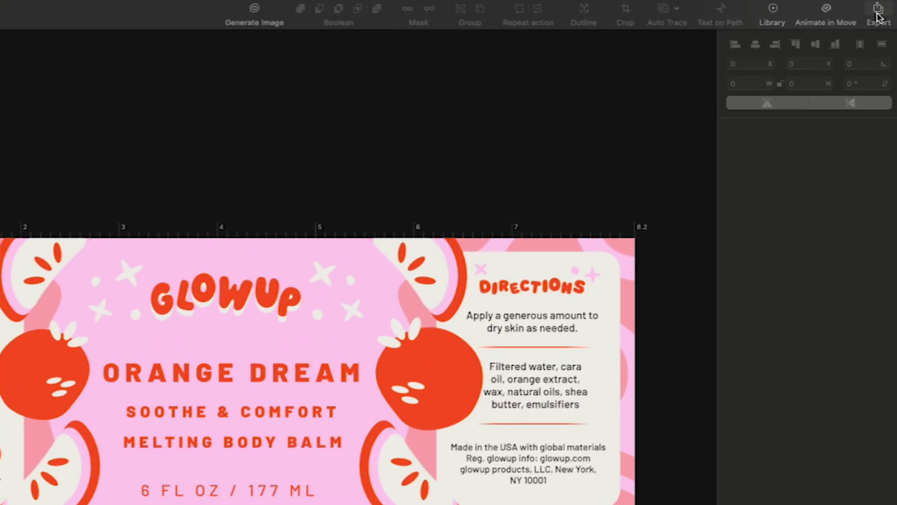
# Step: Preview the label as a PDF export with CMYK enabled, and close the export settings without exporting
pyautogui.click(884, 8)
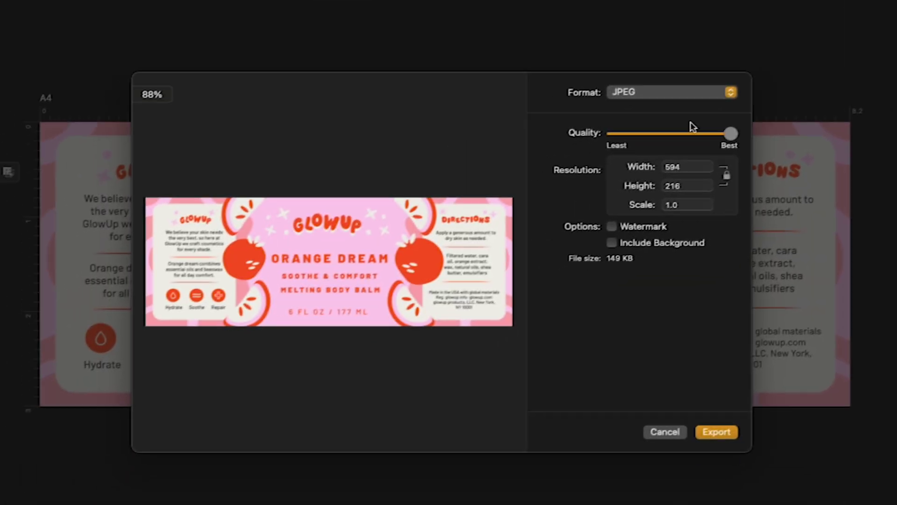
pyautogui.click(442, 205)
pyautogui.click(644, 135)
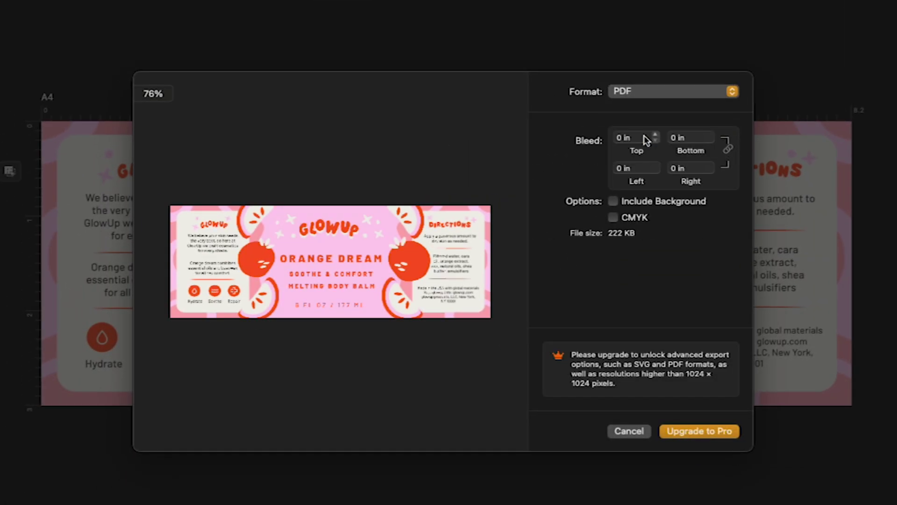
pyautogui.click(615, 219)
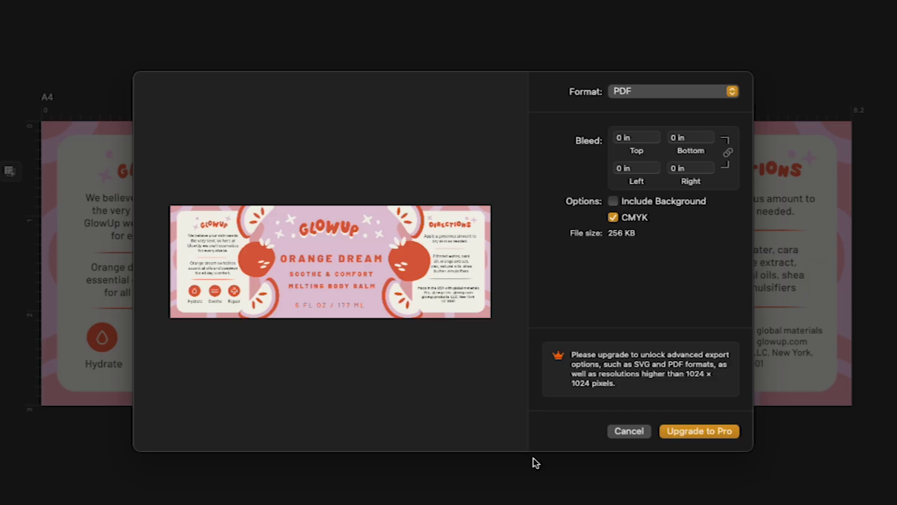
pyautogui.click(646, 430)
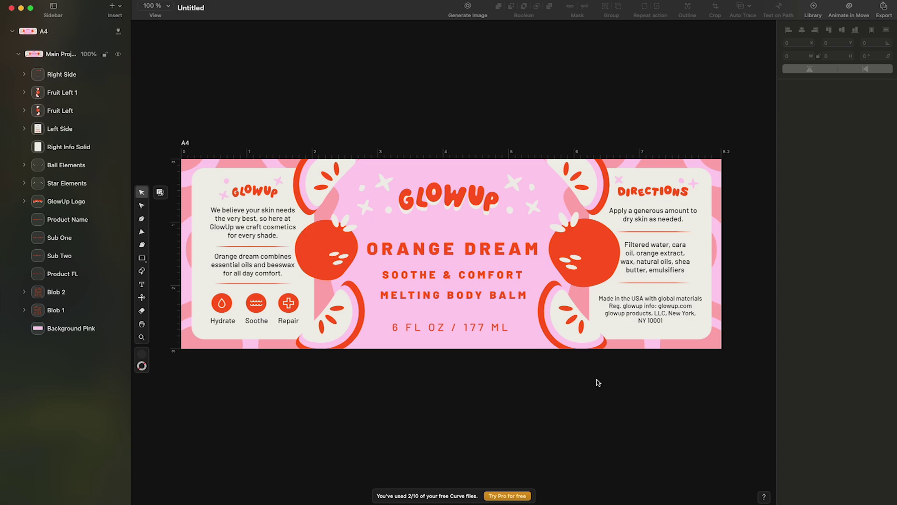